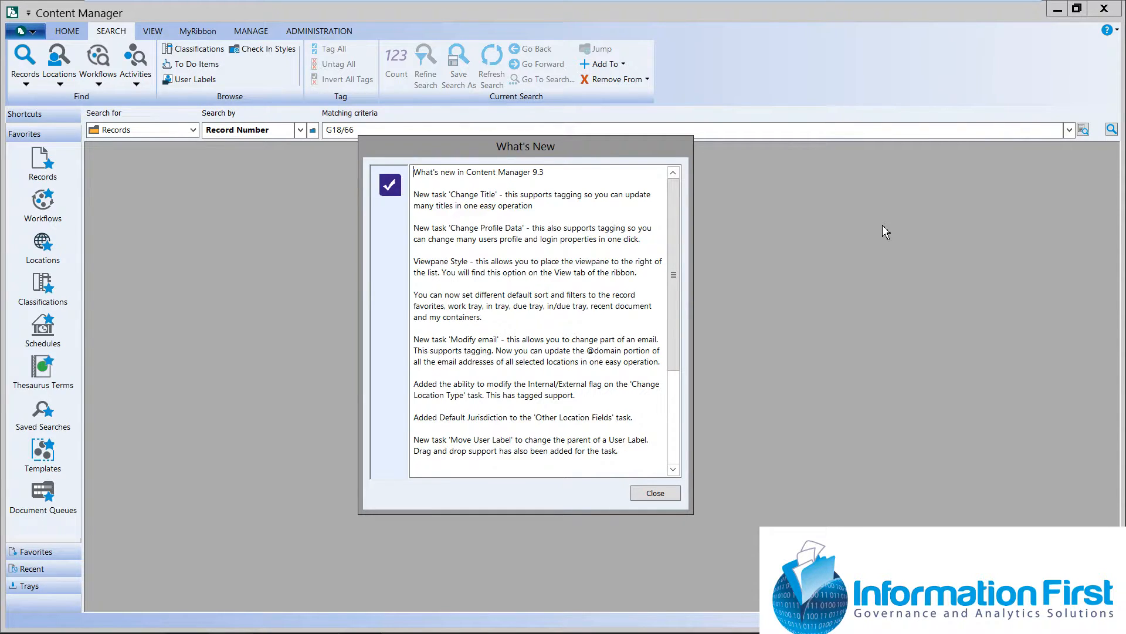
# Dismiss the What's New notes, search records by record number G18/66 and maximize the results window
pyautogui.click(655, 493)
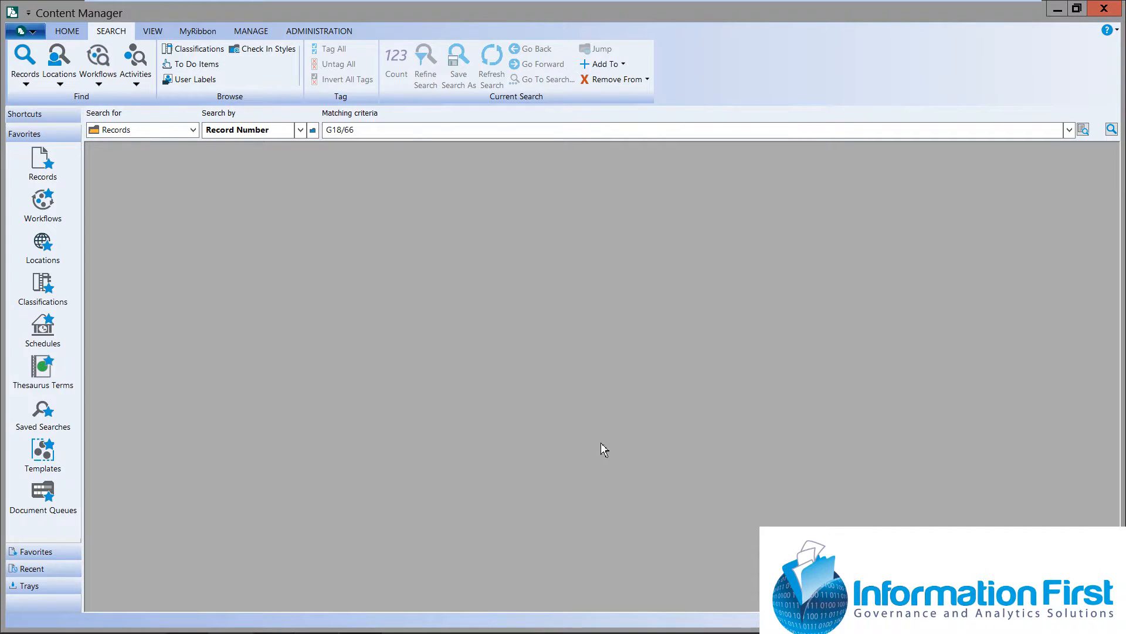
pyautogui.click(384, 135)
pyautogui.press('Return')
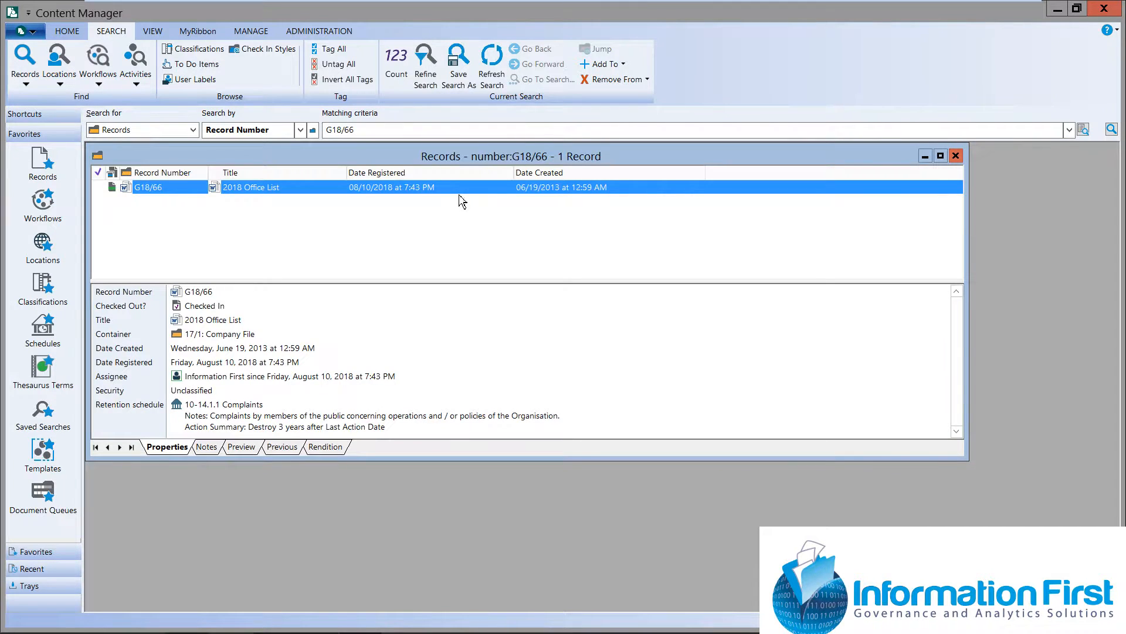
pyautogui.click(942, 156)
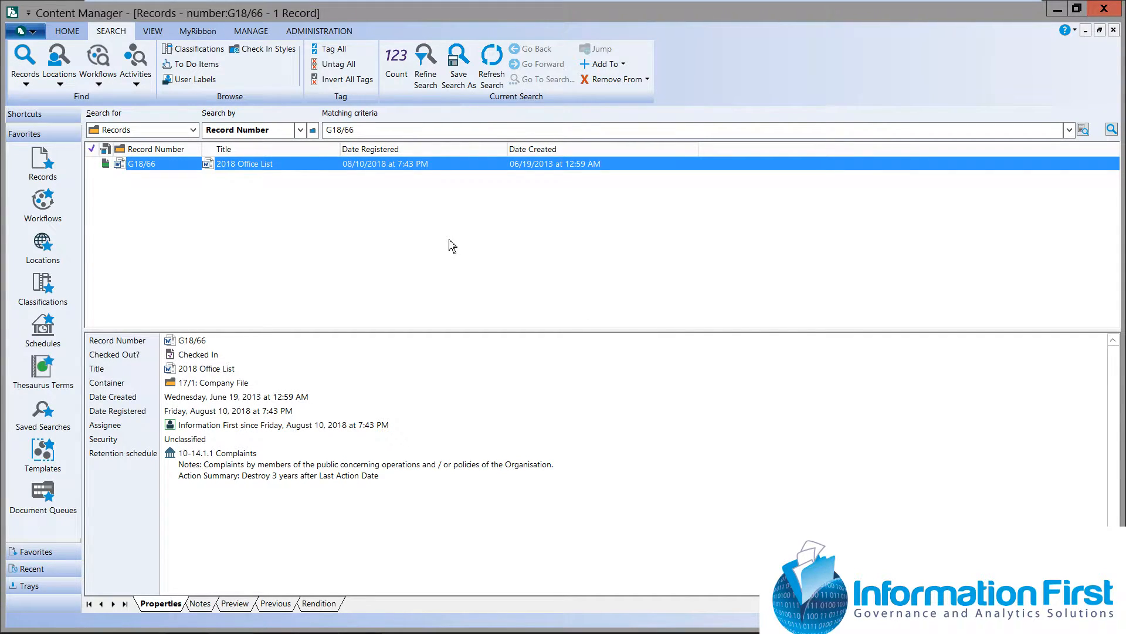
# Set the viewpane placement to Right and restart Content Manager to apply it
pyautogui.click(153, 34)
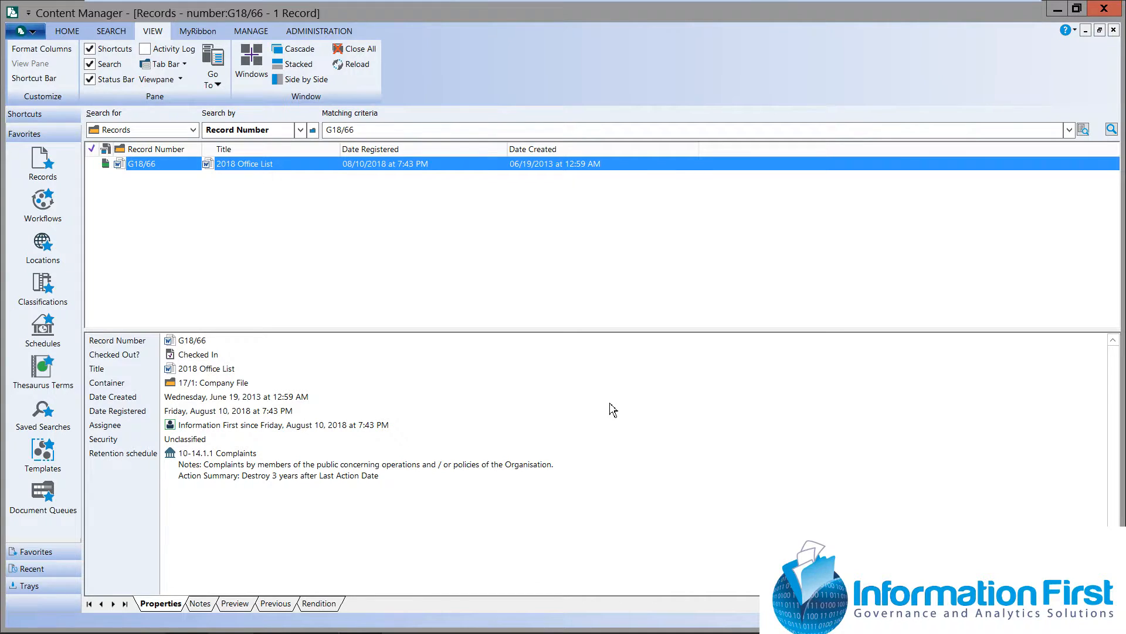
pyautogui.moveTo(503, 329); pyautogui.dragTo(498, 286)
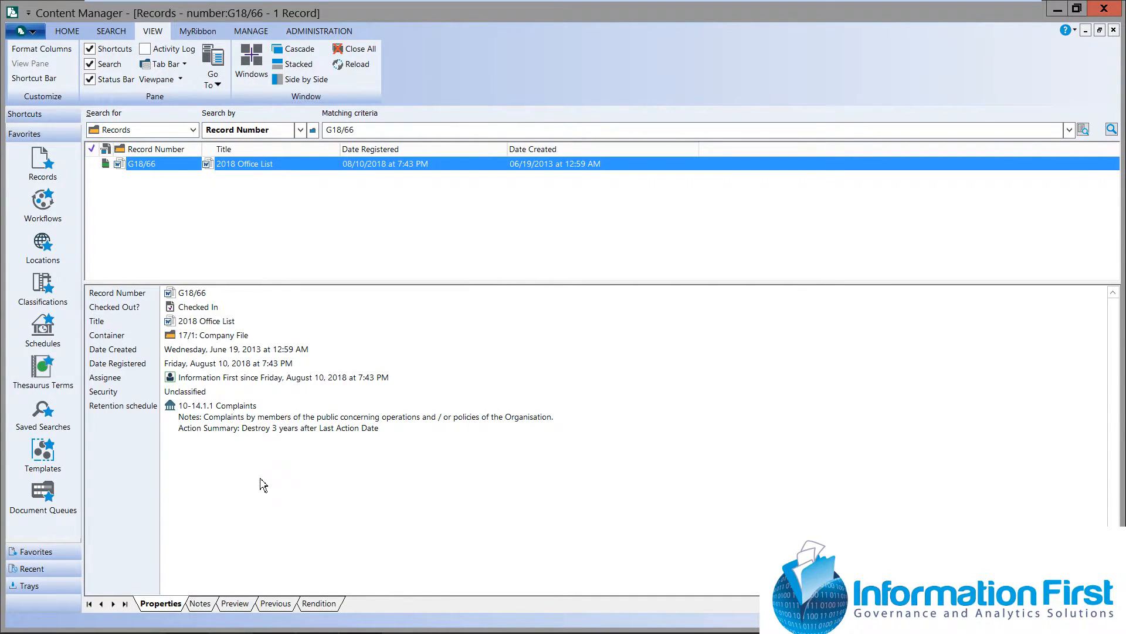
pyautogui.click(183, 81)
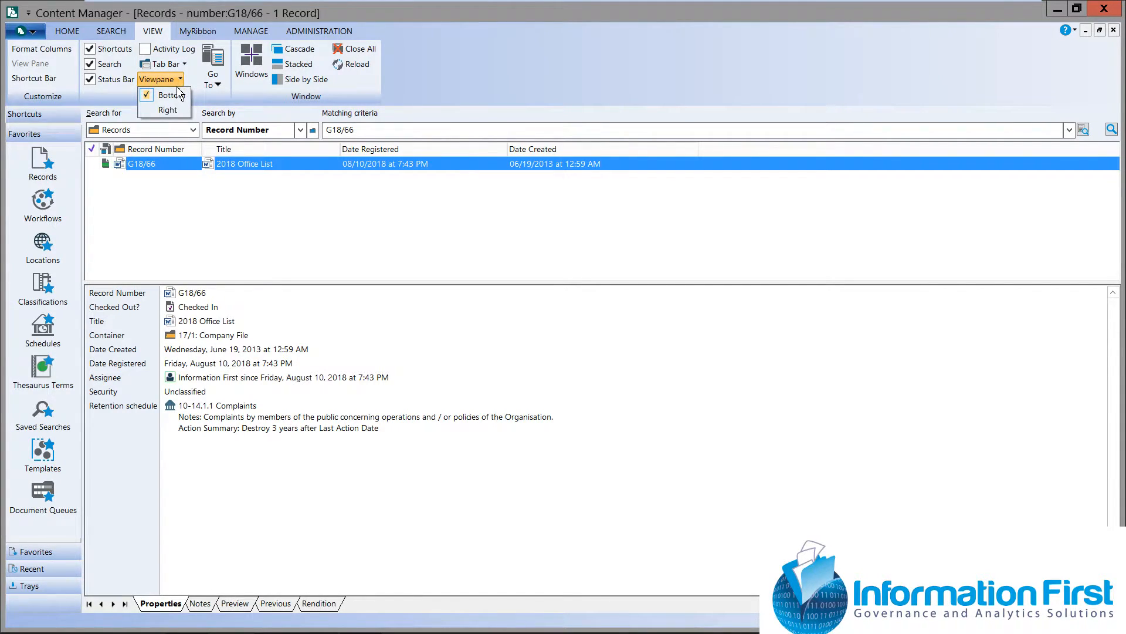
pyautogui.click(149, 111)
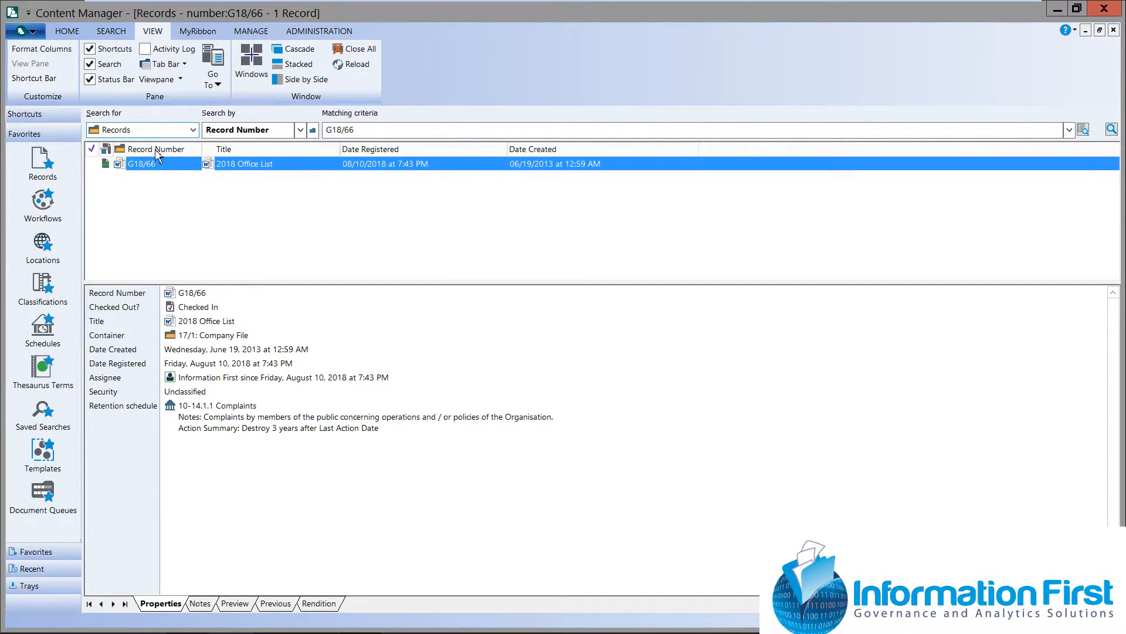
pyautogui.click(1116, 18)
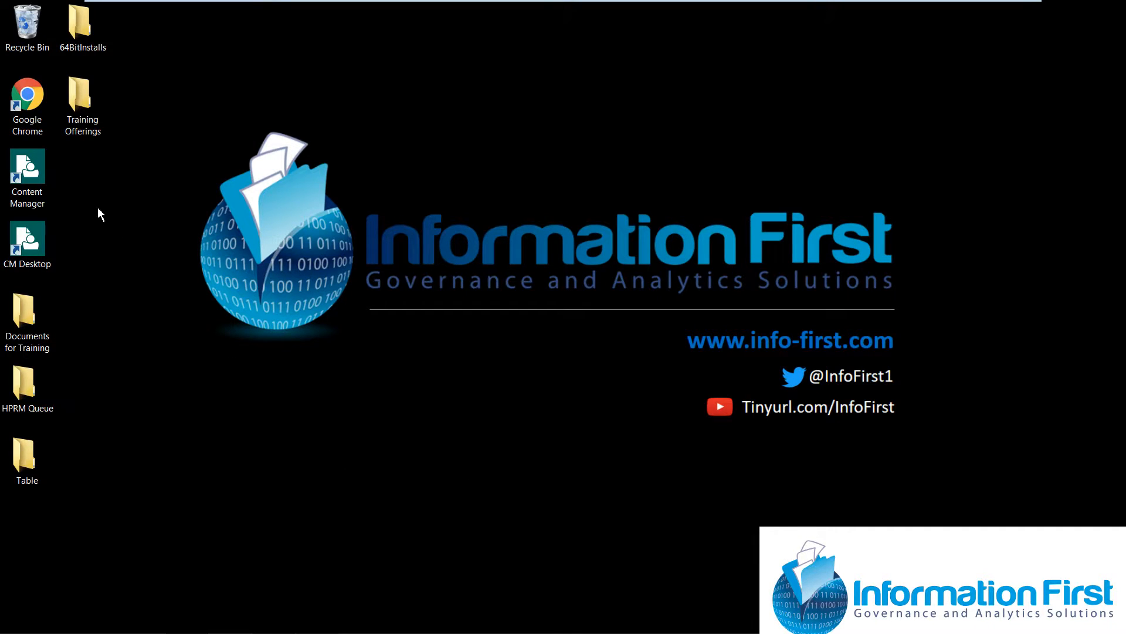
pyautogui.doubleClick(42, 170)
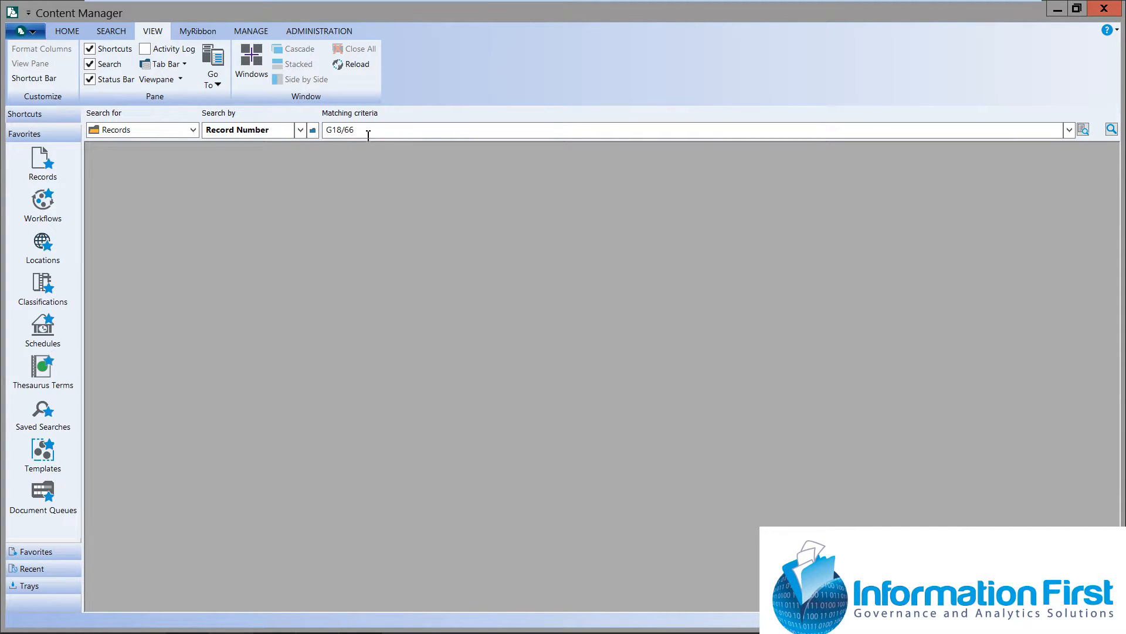
# Search for record G18/66 again and display its document in the preview, closing the results when done
pyautogui.press('Return')
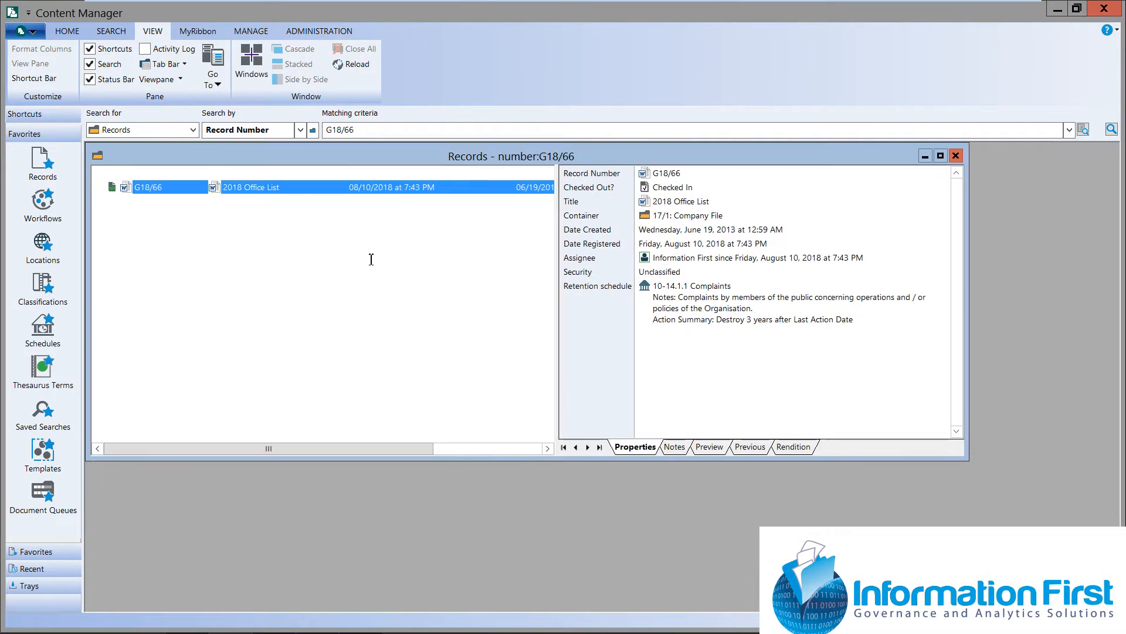
pyautogui.click(940, 155)
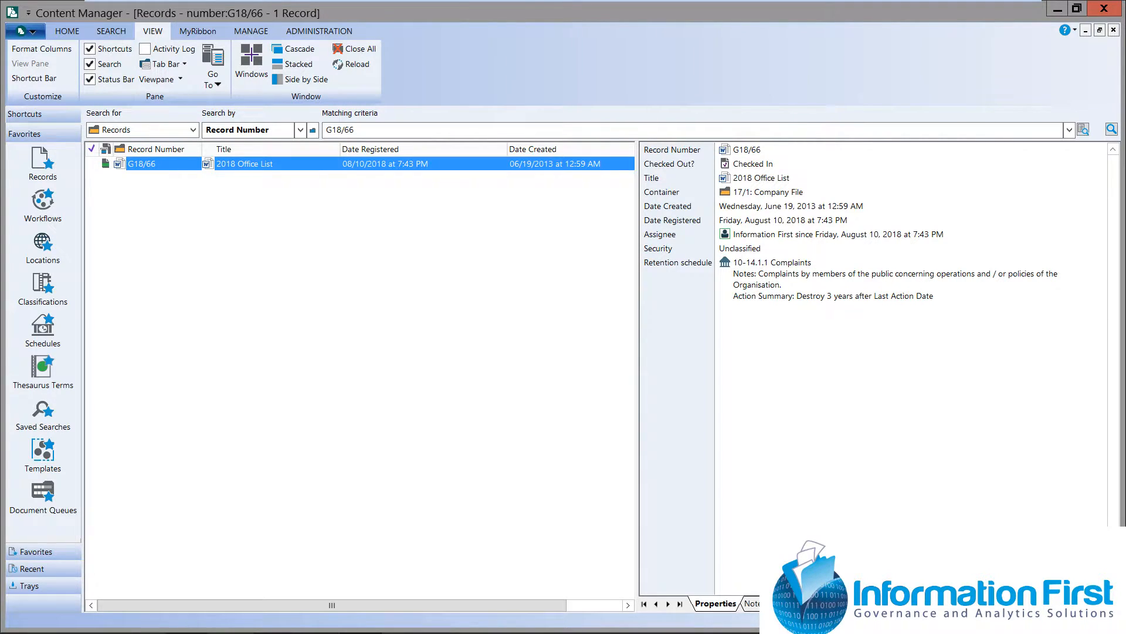
pyautogui.click(789, 604)
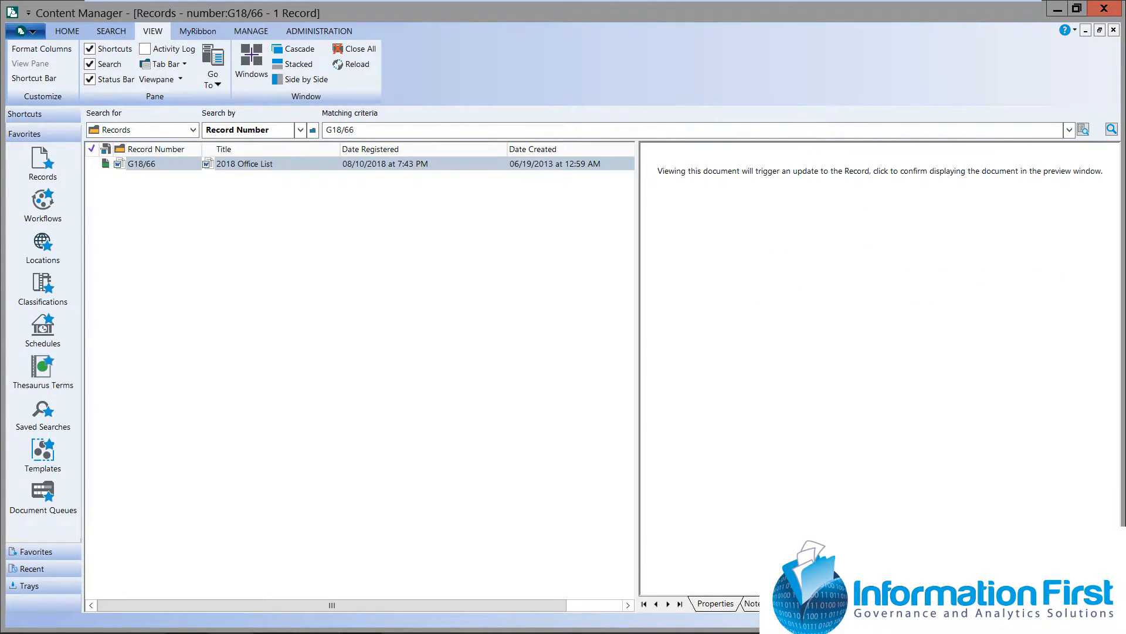
pyautogui.click(835, 170)
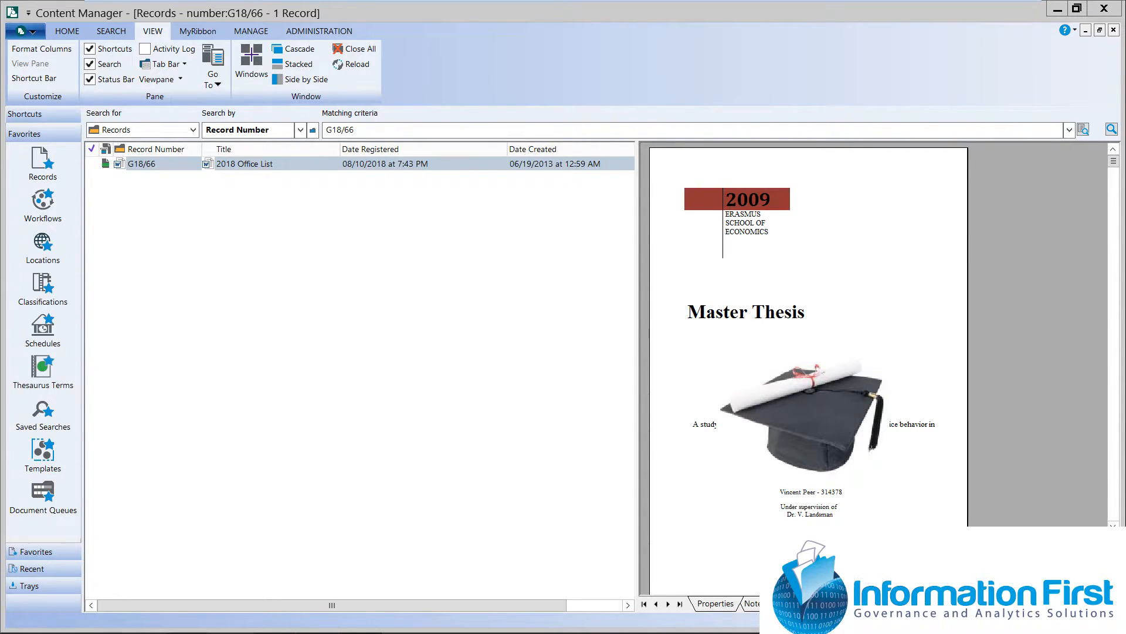
pyautogui.click(1113, 30)
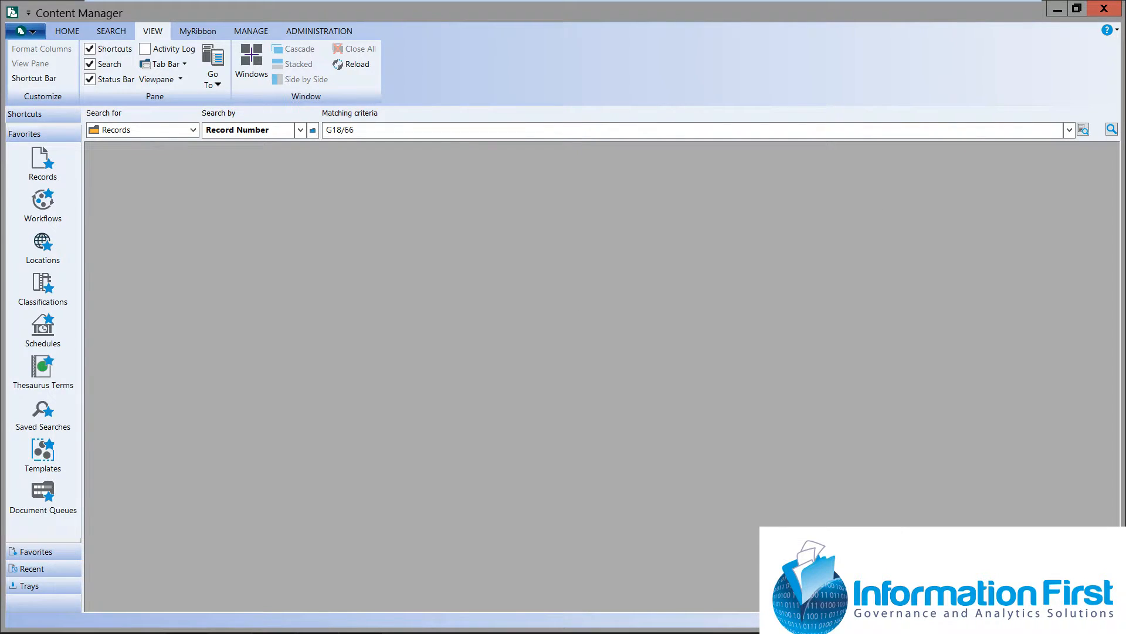
# Open the favorite records and list the records contained in the Company File container 17/1
pyautogui.click(42, 163)
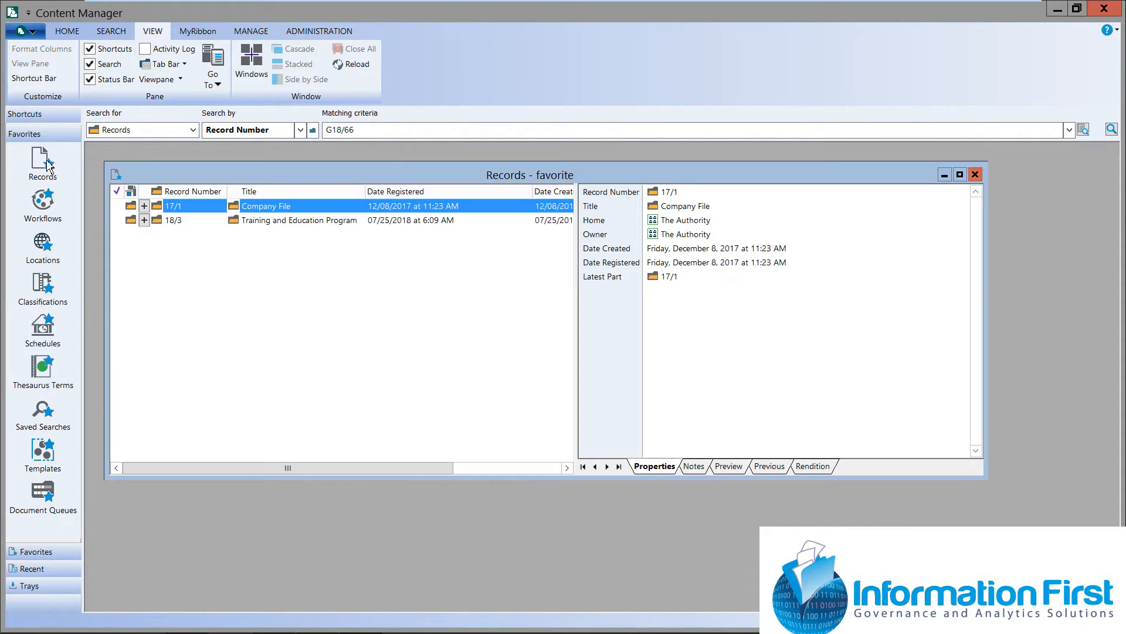
pyautogui.click(959, 175)
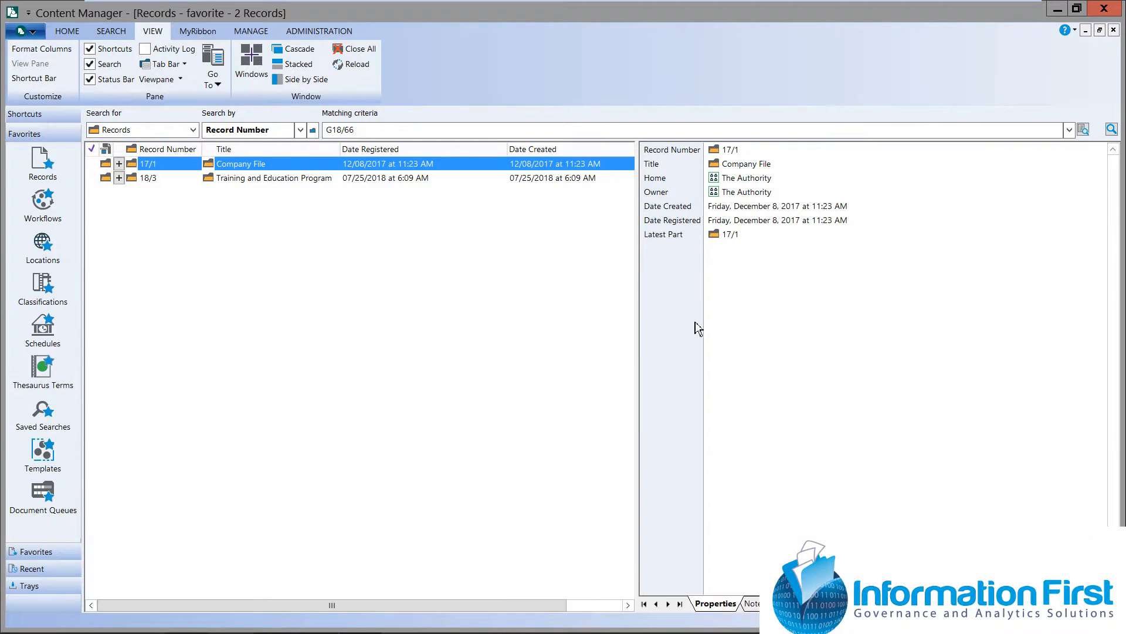
pyautogui.click(120, 165)
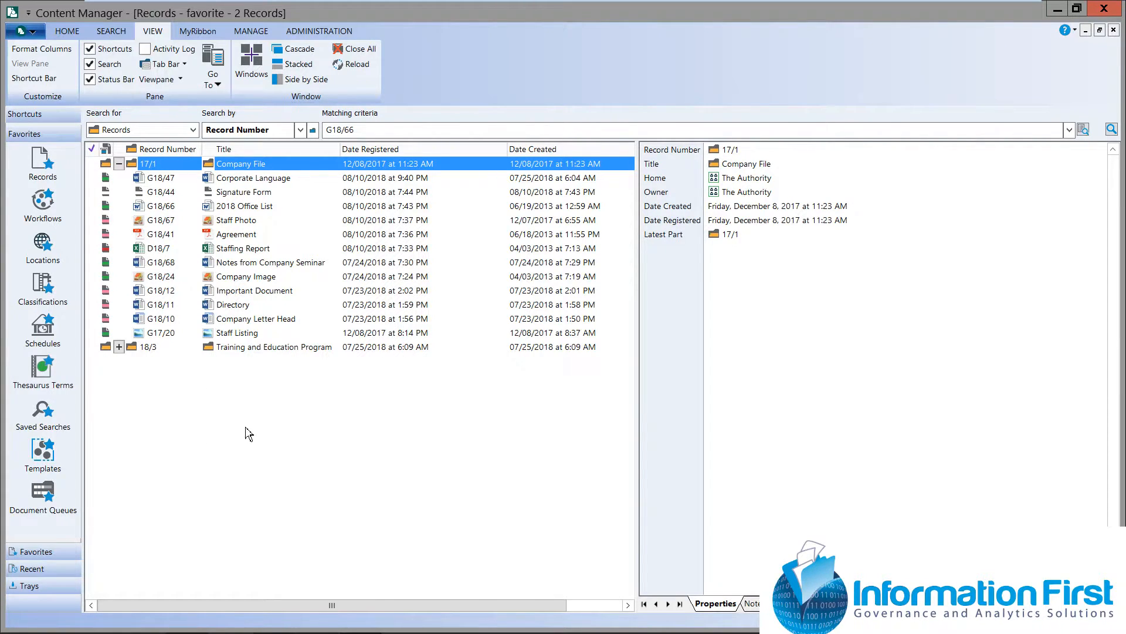
pyautogui.rightClick(186, 168)
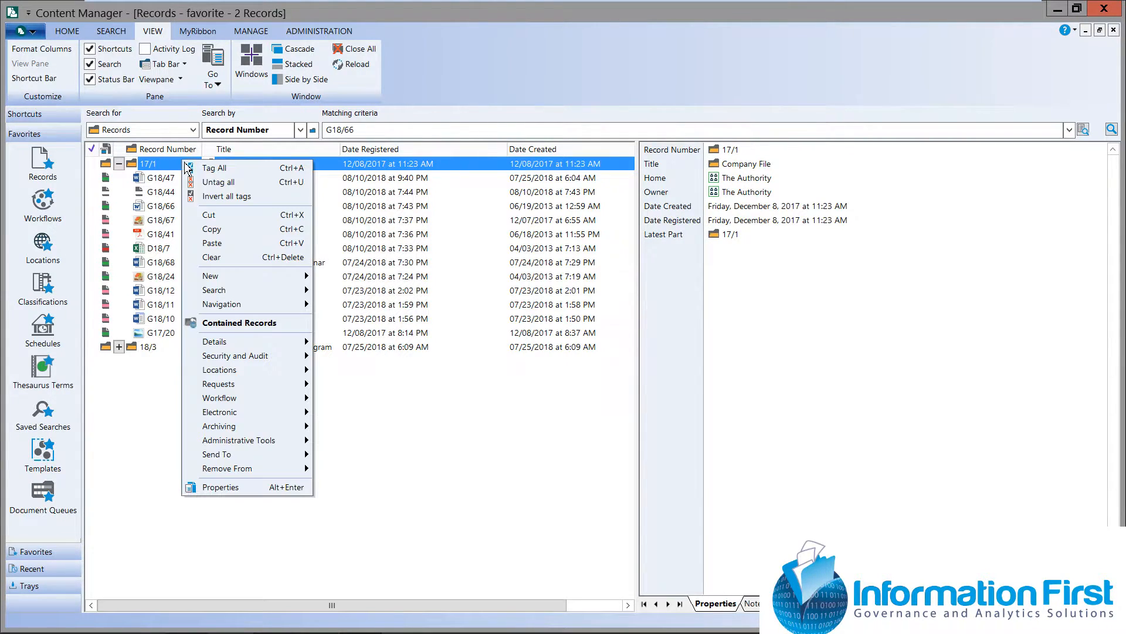
pyautogui.click(276, 323)
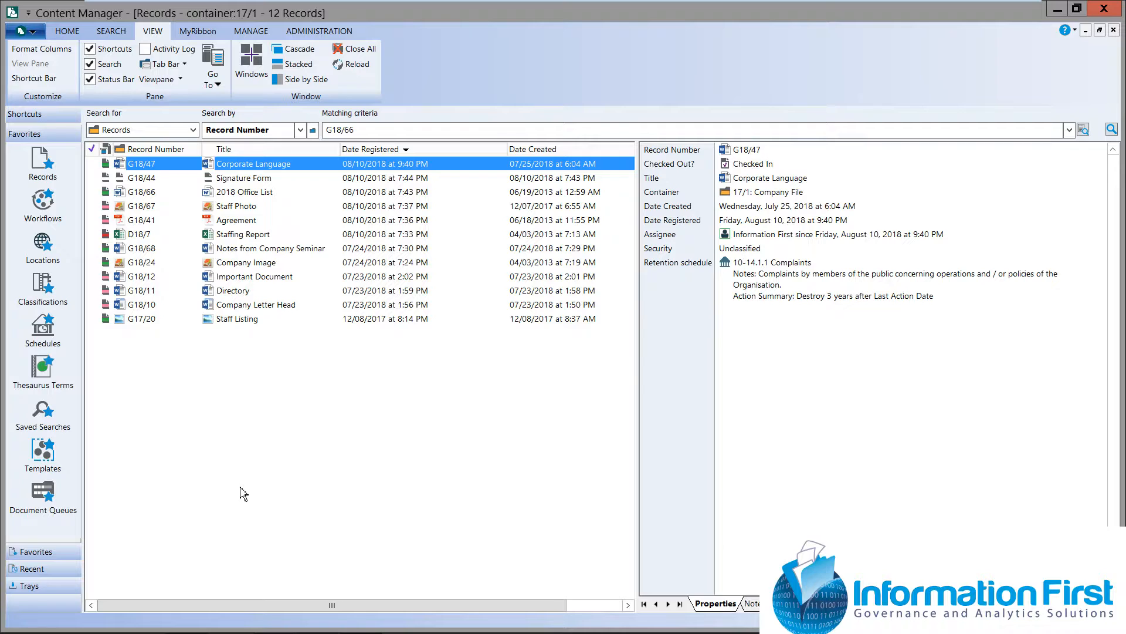
# Tag all records in container 17/1 and append 2018 to their free text titles, applying the change to all
pyautogui.hotkey('ctrl', 'a')
pyautogui.click(251, 268)
pyautogui.rightClick(252, 271)
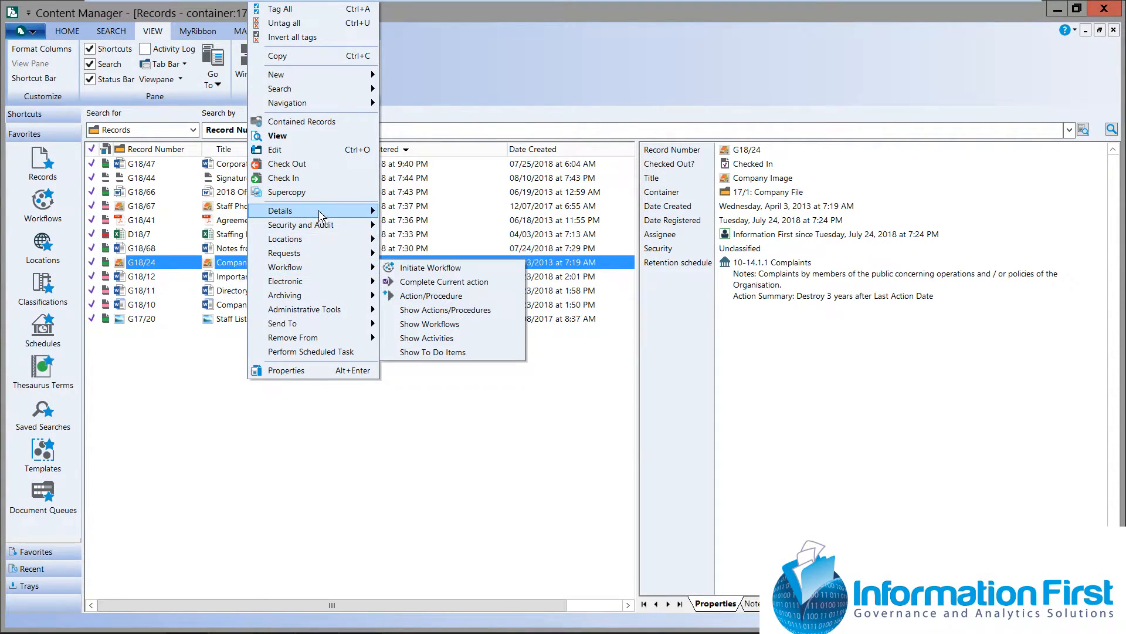
pyautogui.moveTo(321, 216)
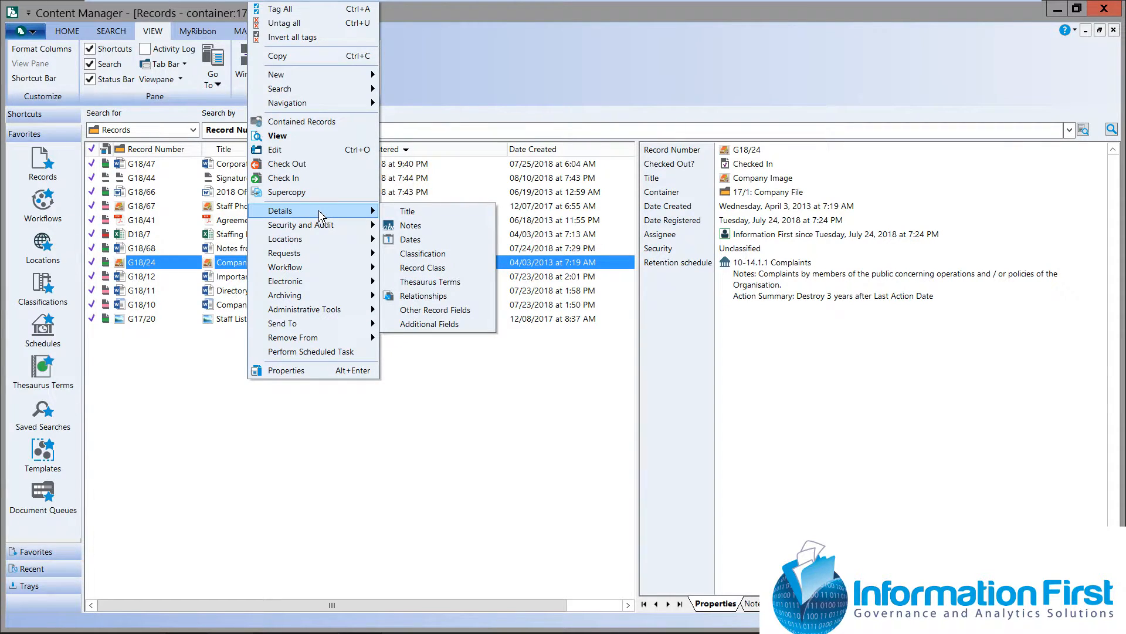
pyautogui.click(445, 215)
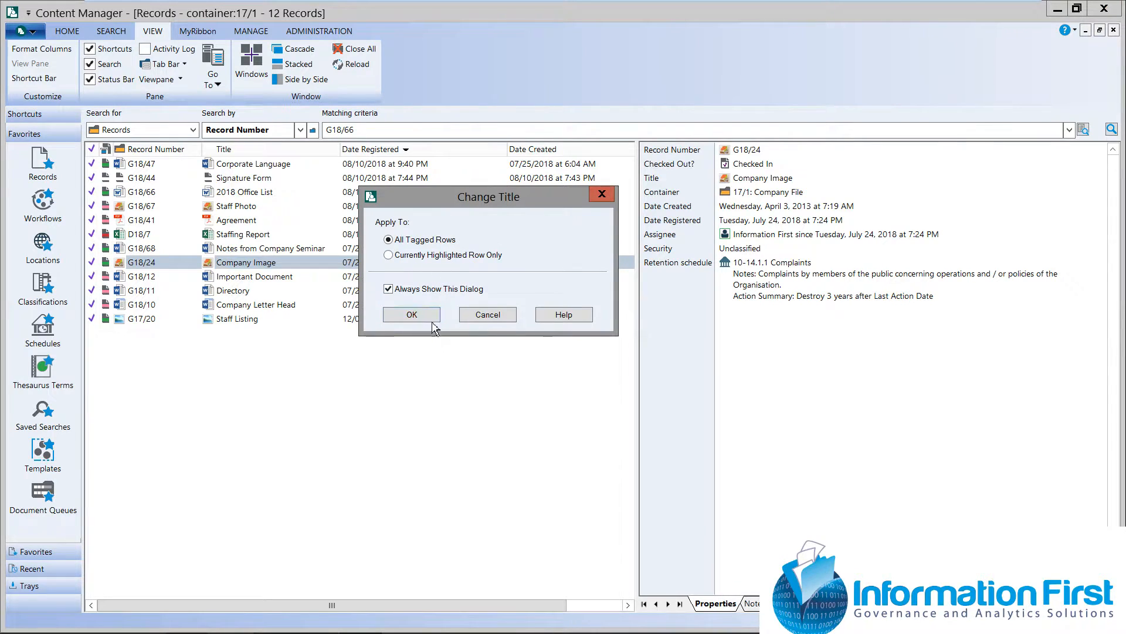
pyautogui.click(411, 314)
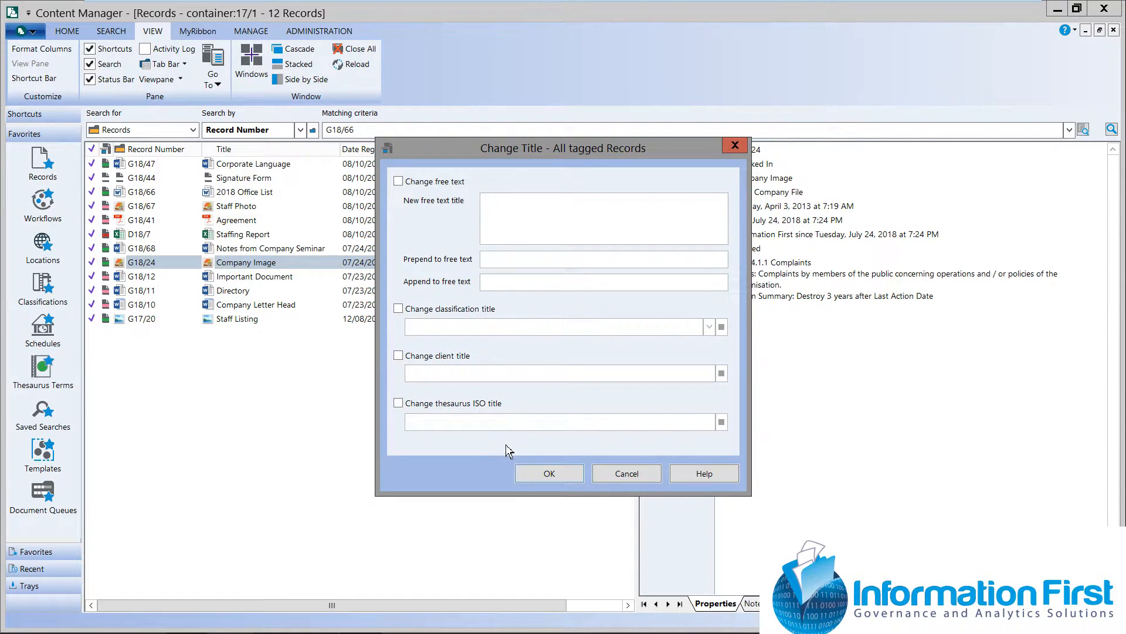
pyautogui.click(399, 182)
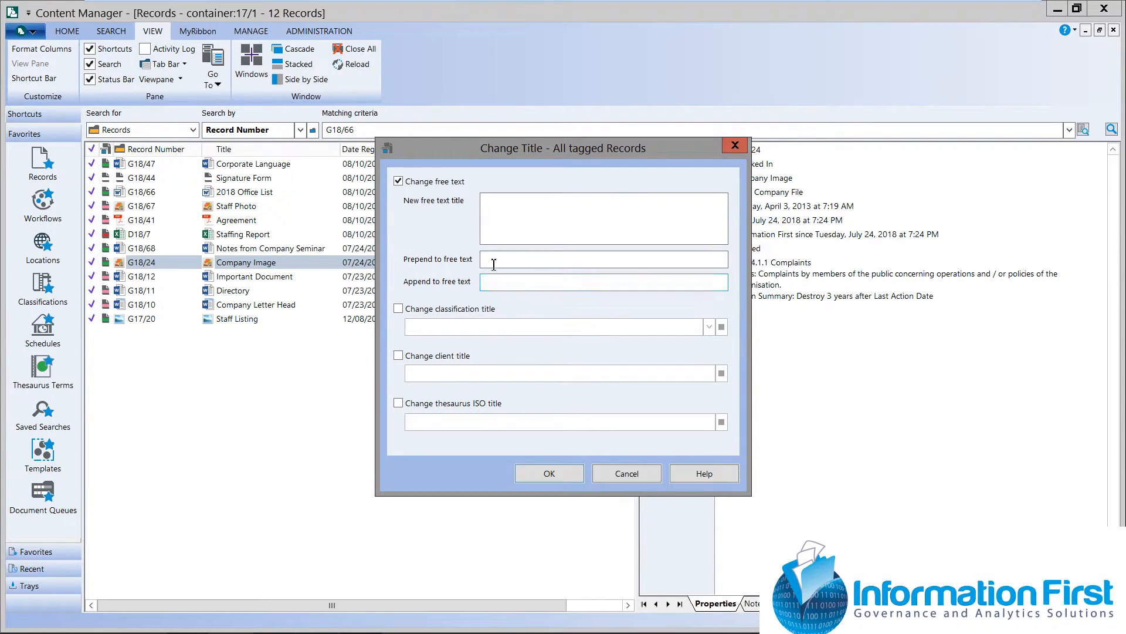
pyautogui.click(495, 283)
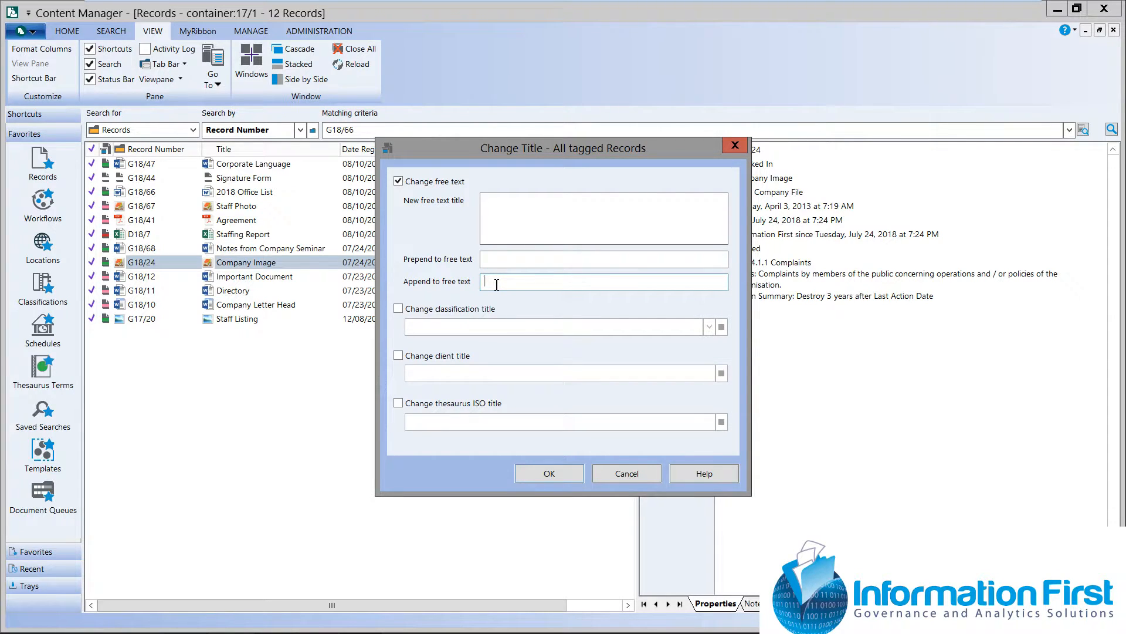
pyautogui.write('2018')
pyautogui.click(555, 478)
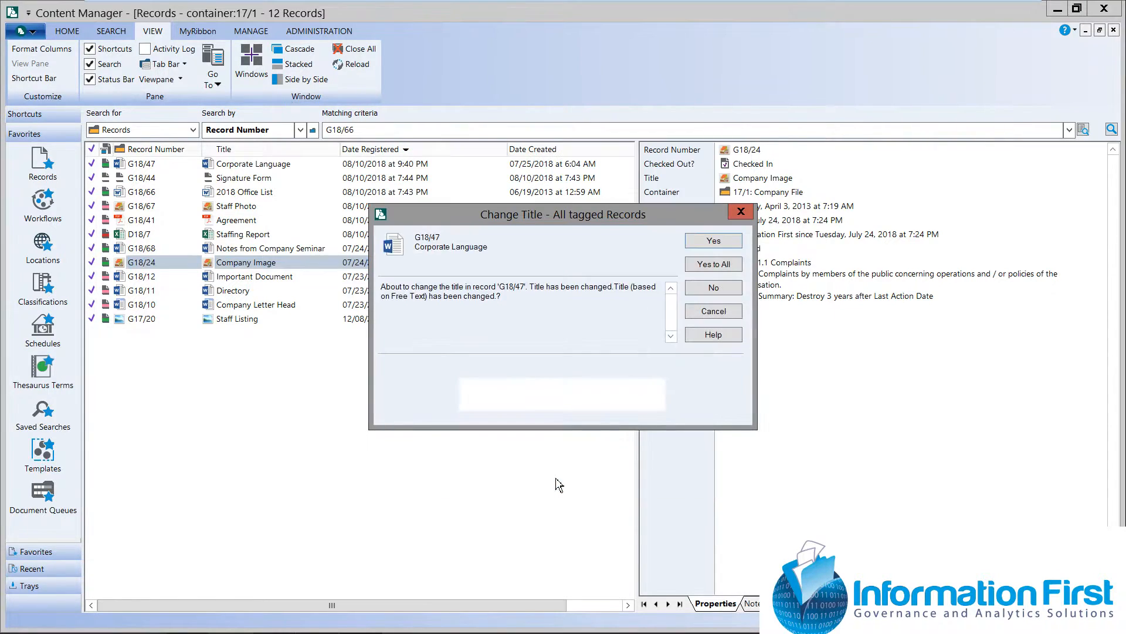
pyautogui.click(701, 268)
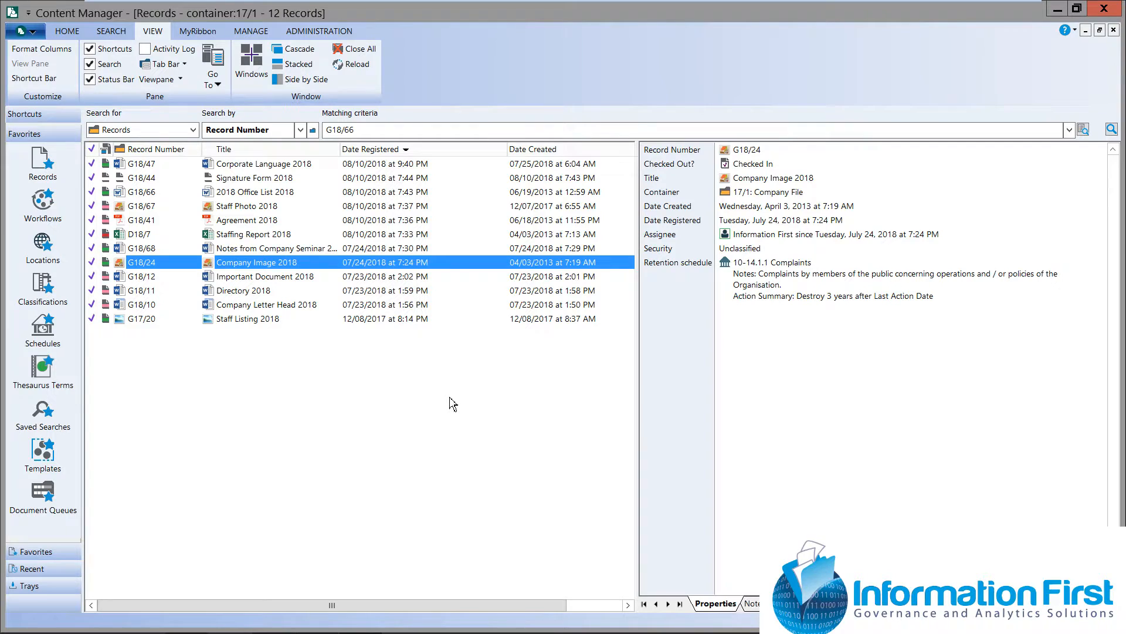
# Open the favorite locations and tag both listed people
pyautogui.hotkey('ctrl', 'q')
pyautogui.click(45, 245)
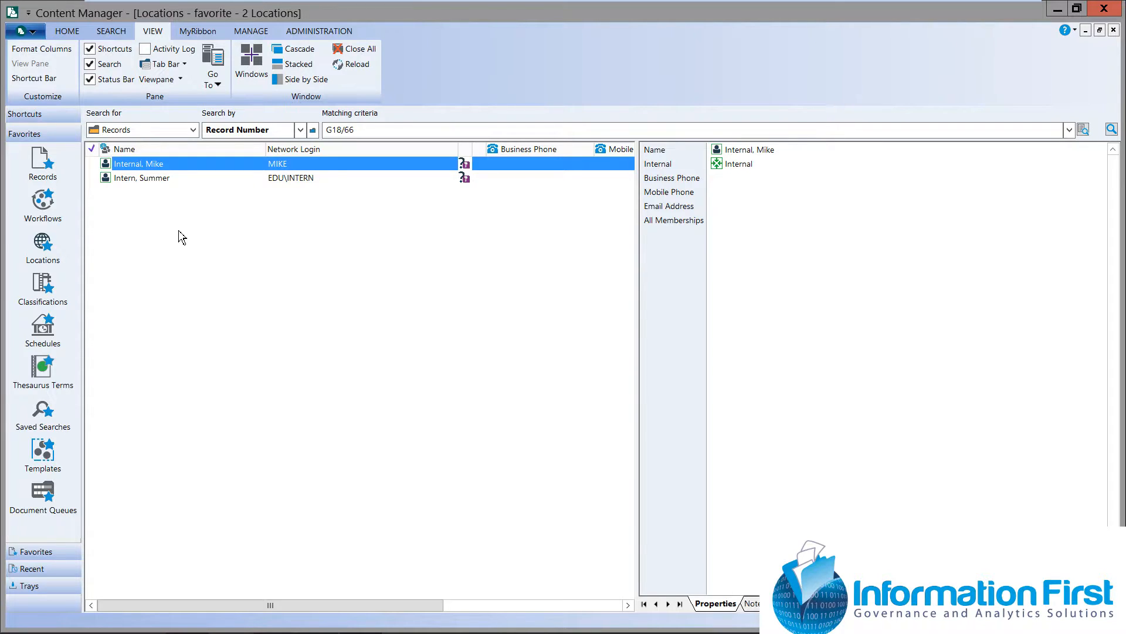
pyautogui.click(94, 165)
pyautogui.click(95, 179)
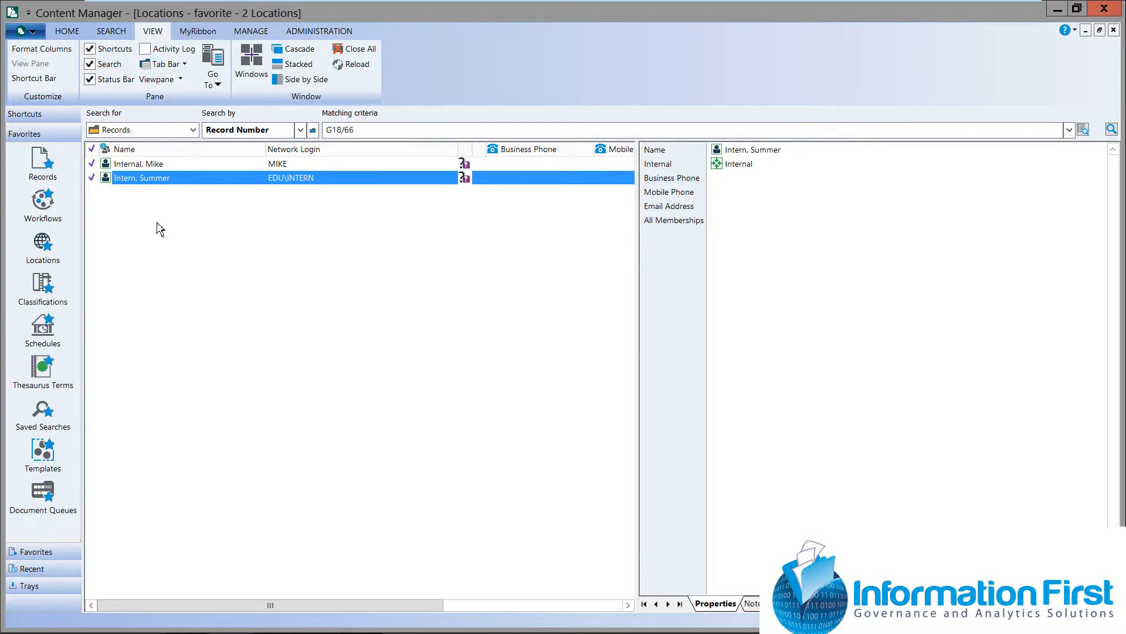
# Start a location type change for all tagged locations and view the list of available location types
pyautogui.rightClick(205, 187)
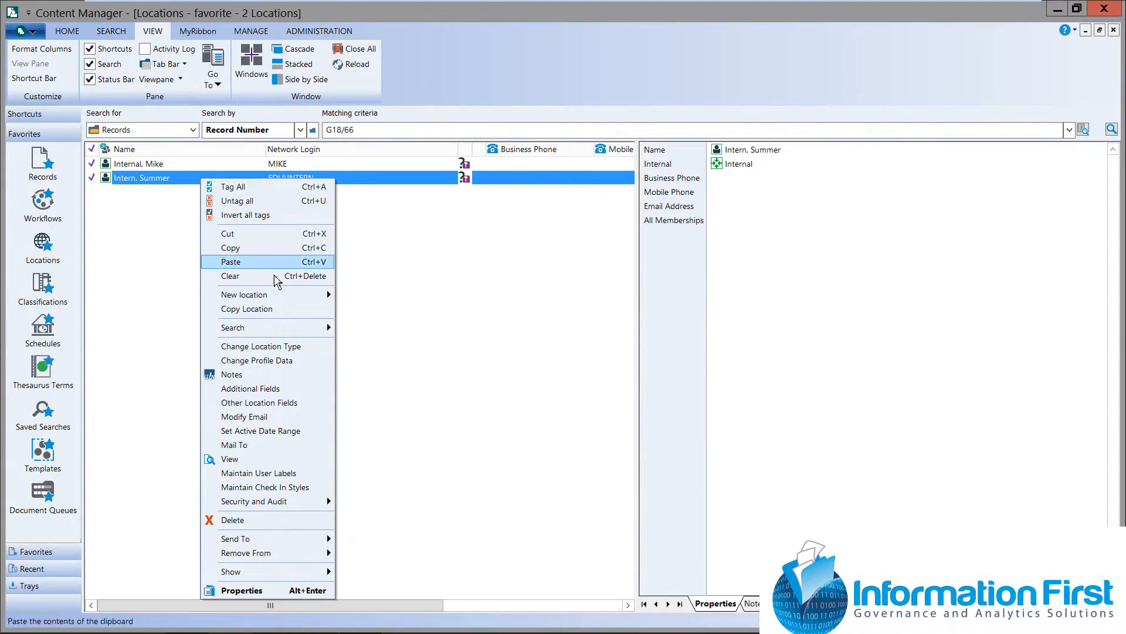
pyautogui.click(315, 352)
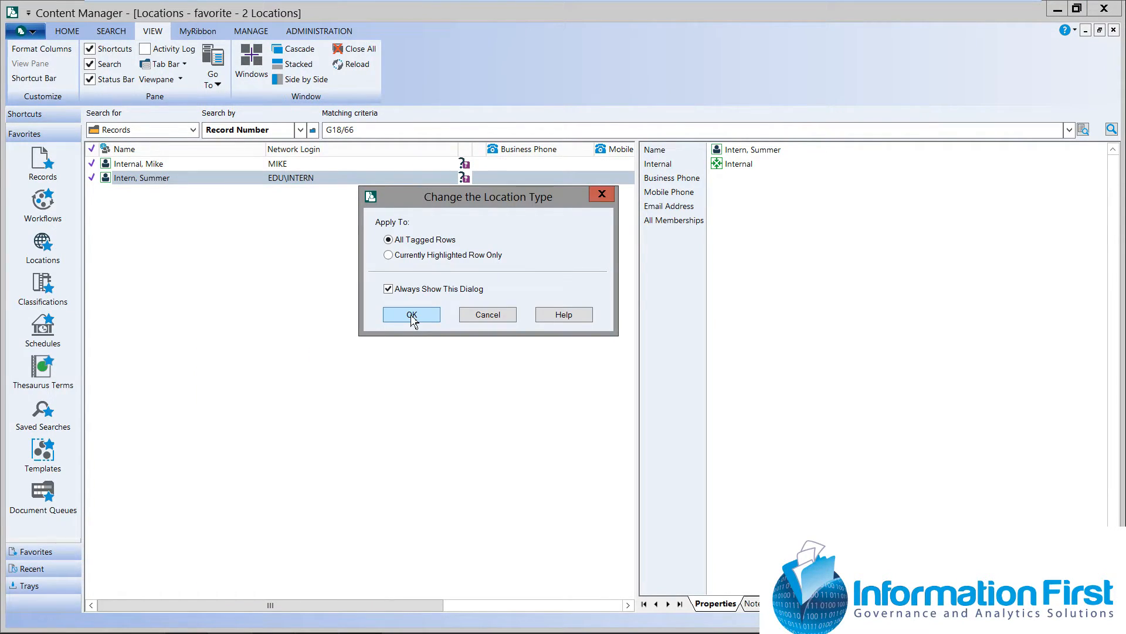
pyautogui.click(391, 318)
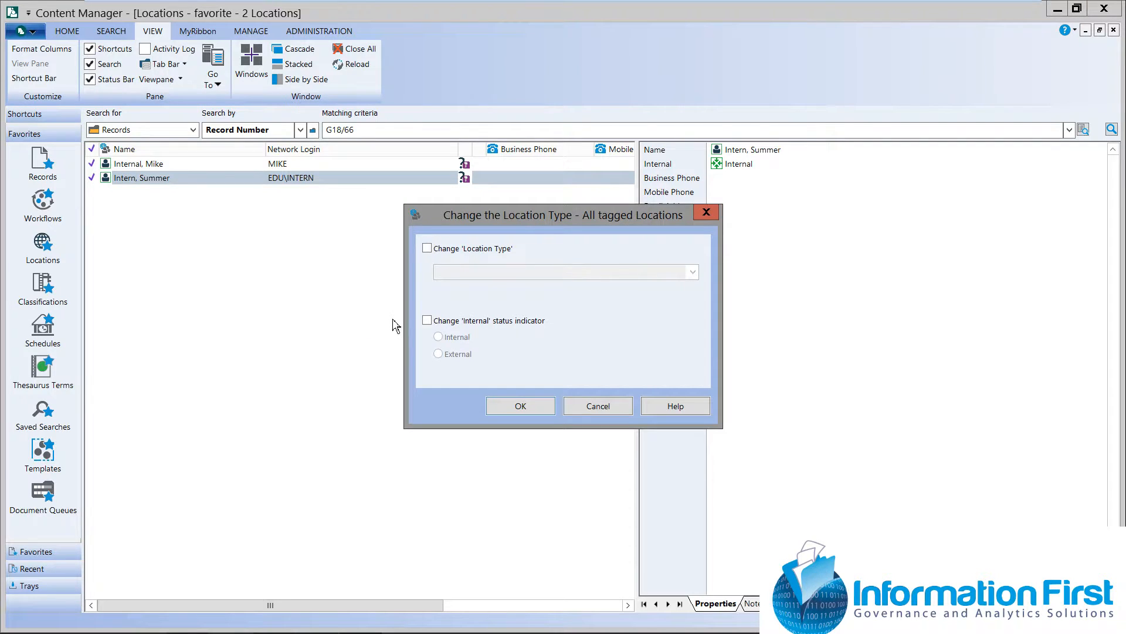
pyautogui.click(427, 249)
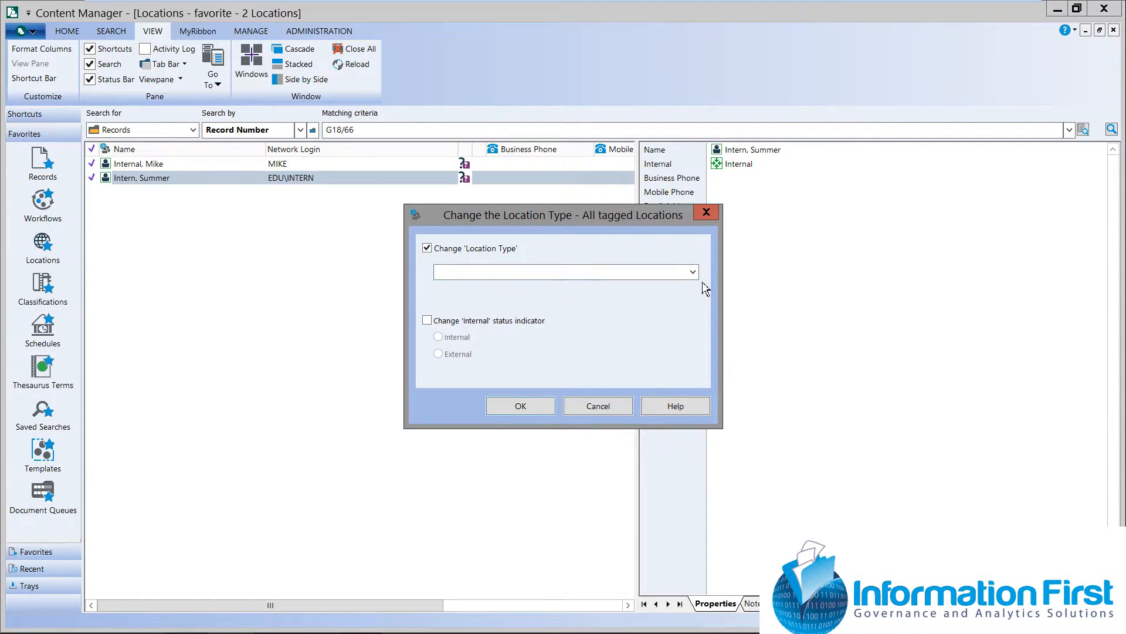
pyautogui.click(693, 274)
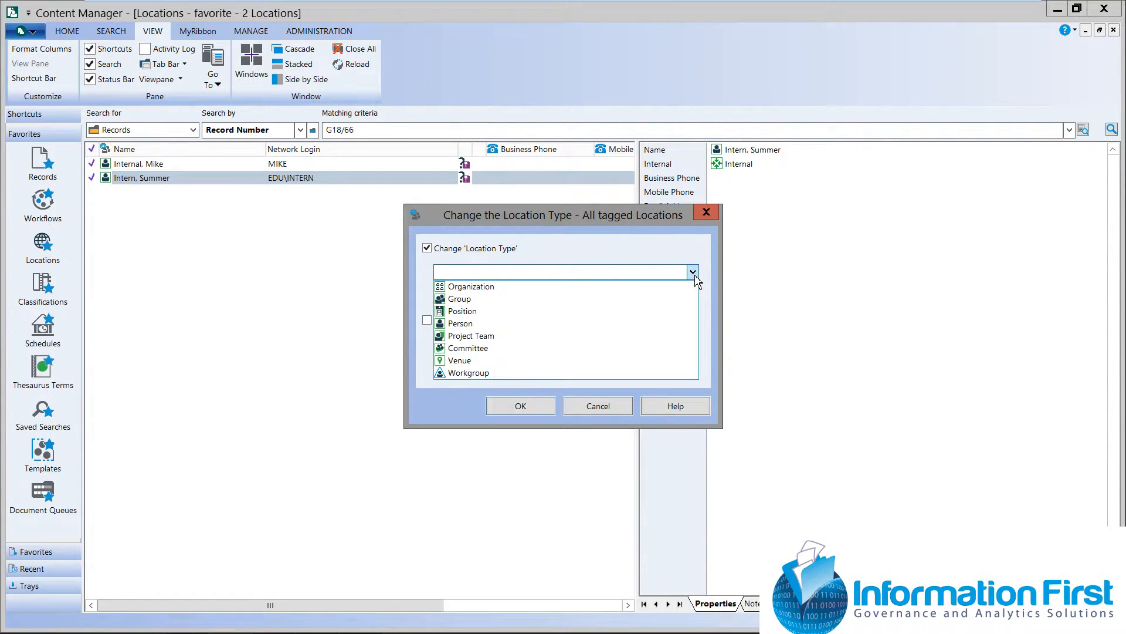
pyautogui.click(432, 252)
# Change the internal status indicator of all tagged locations to External, with the location type change turned off
pyautogui.click(427, 321)
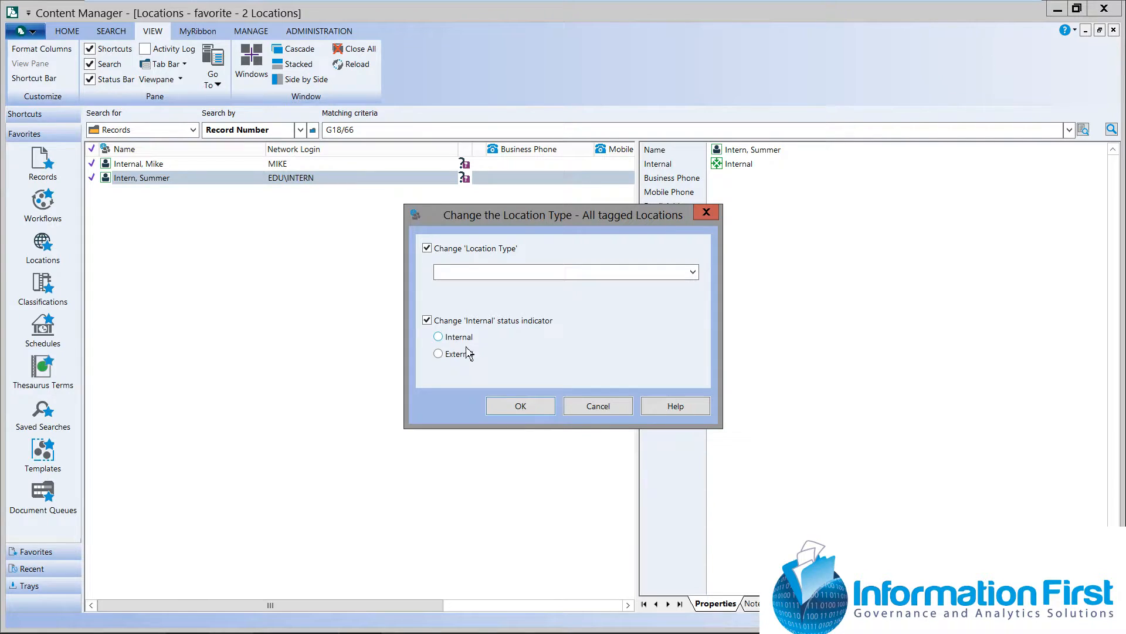
pyautogui.click(440, 355)
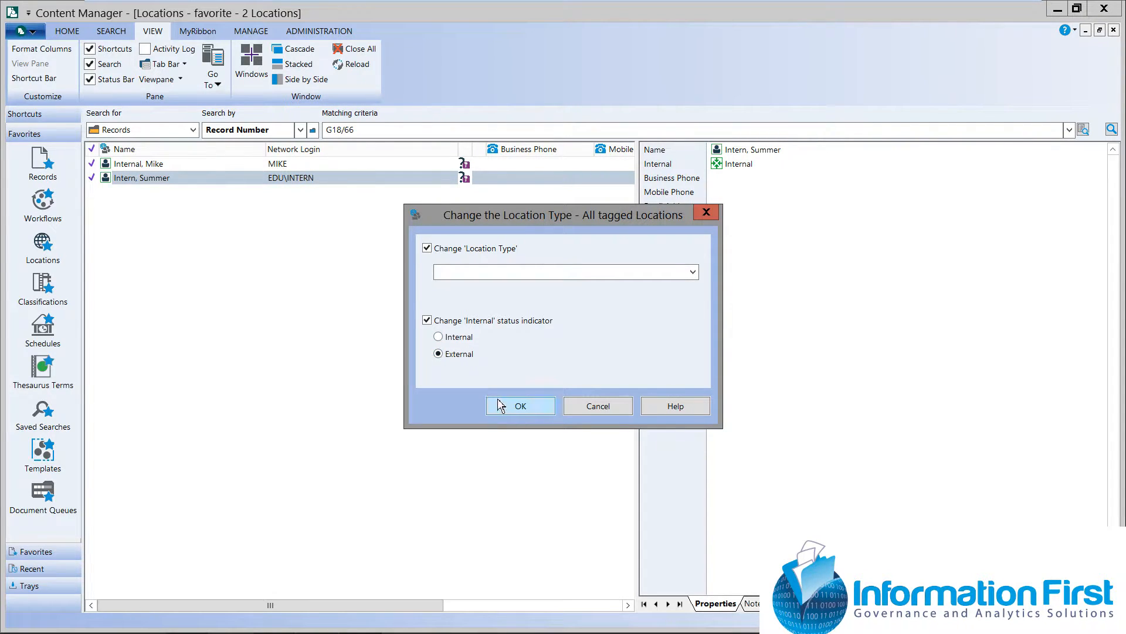
pyautogui.click(515, 409)
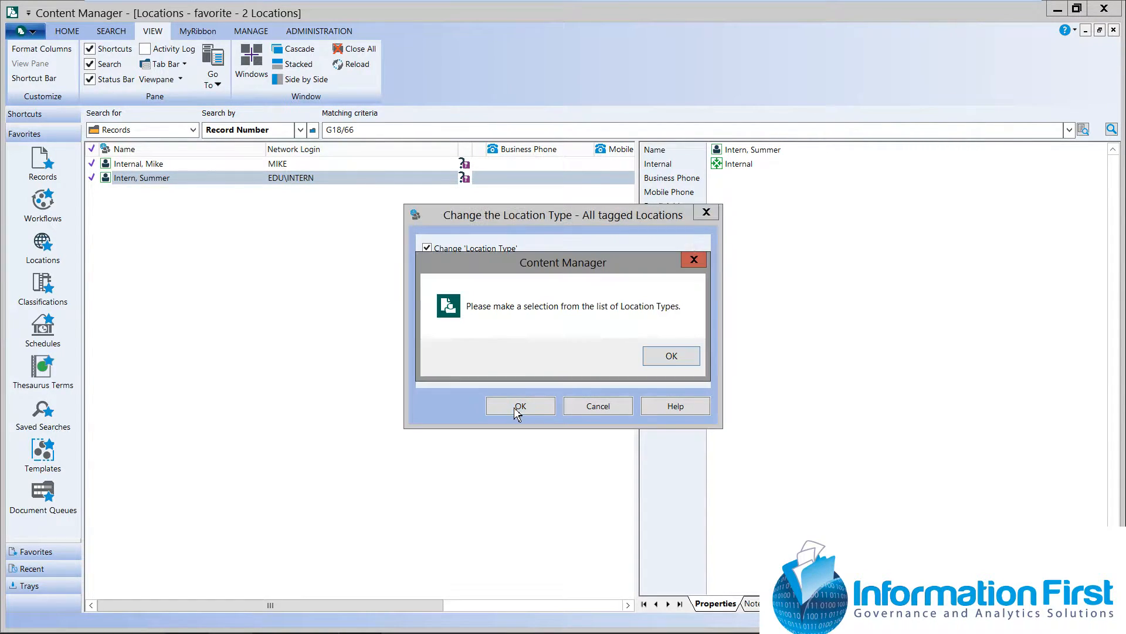
pyautogui.click(670, 356)
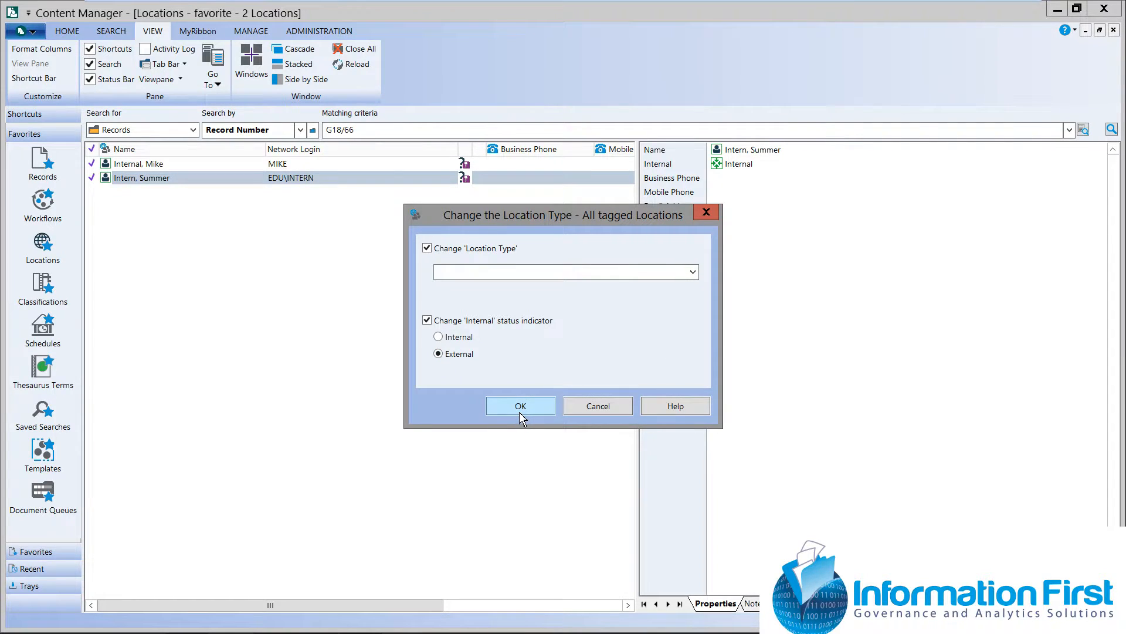
pyautogui.click(519, 412)
pyautogui.click(665, 355)
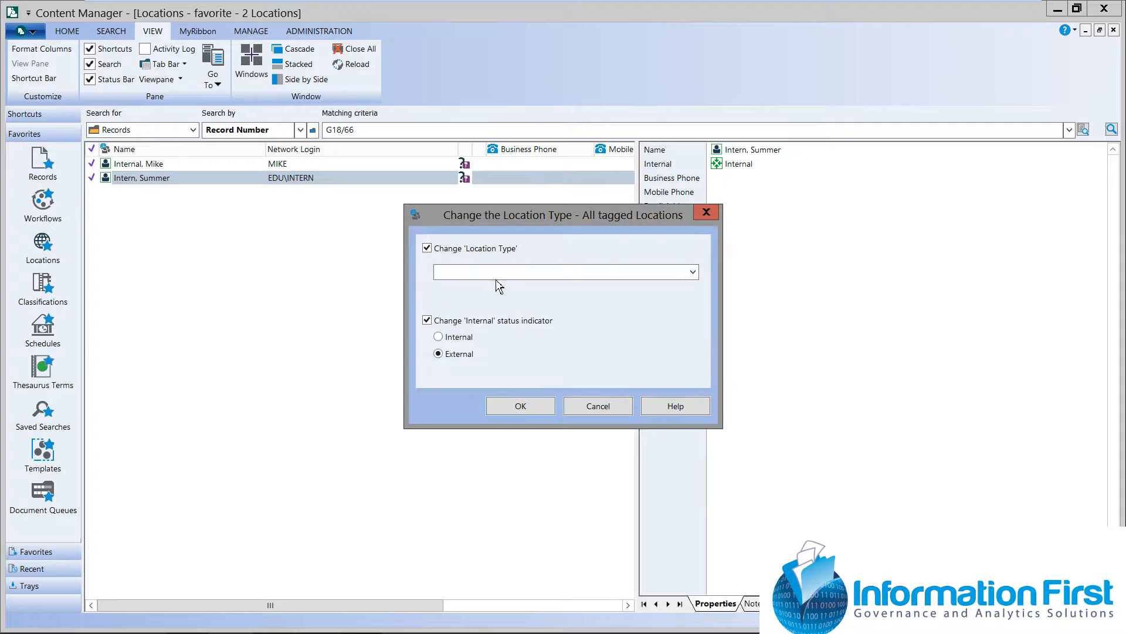
pyautogui.click(427, 249)
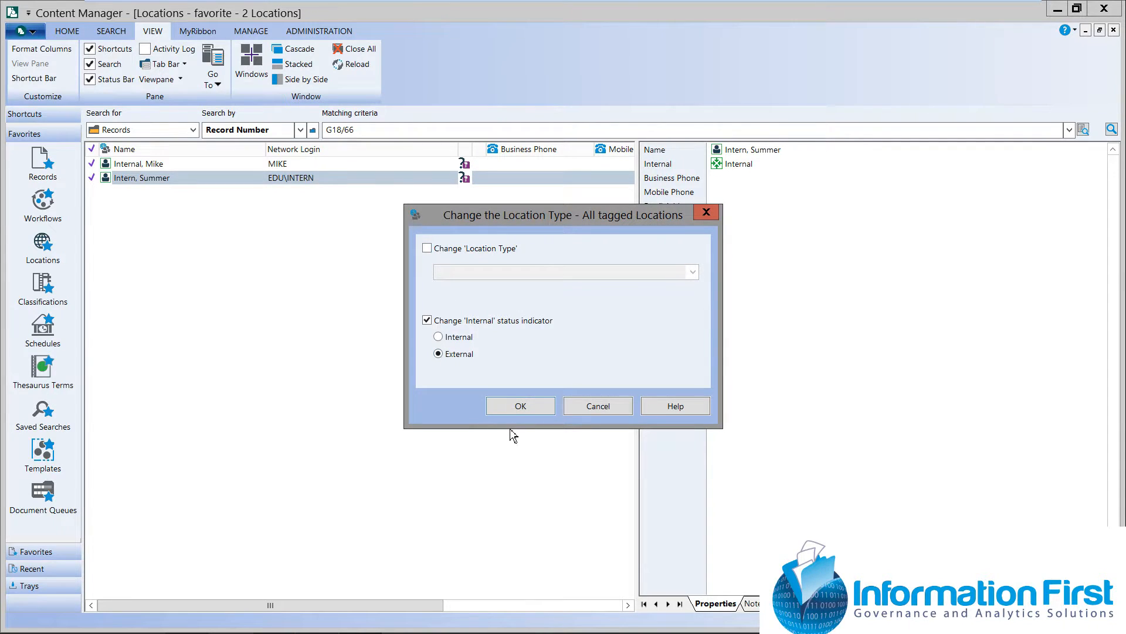
pyautogui.click(517, 409)
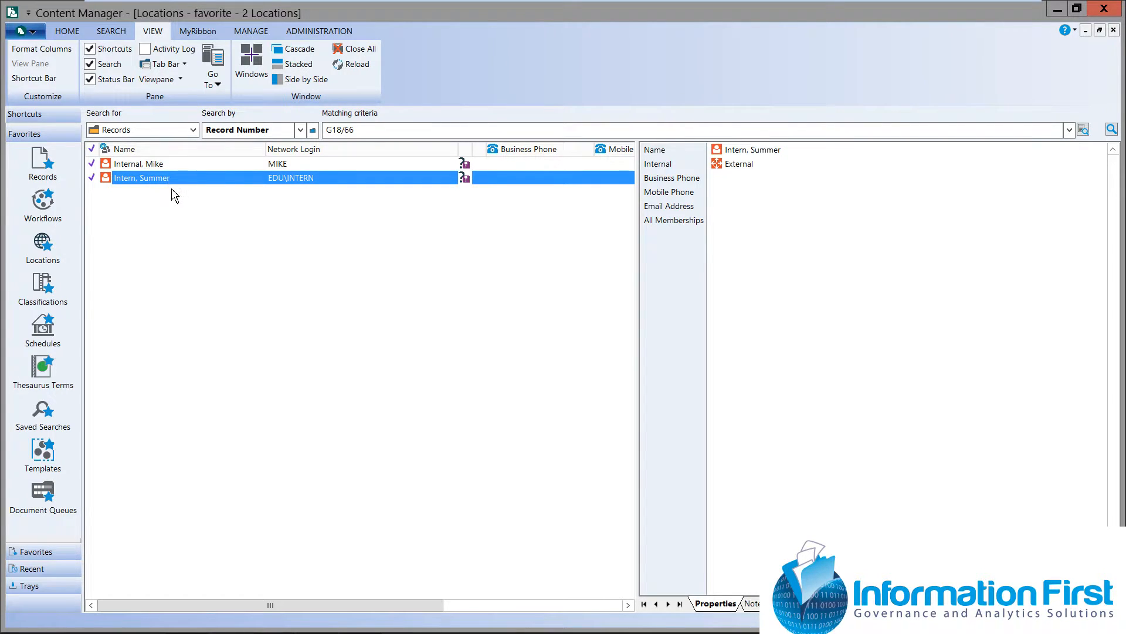
# Start a profile data change for all tagged locations and set Accept Logins to Disallow logins
pyautogui.rightClick(196, 185)
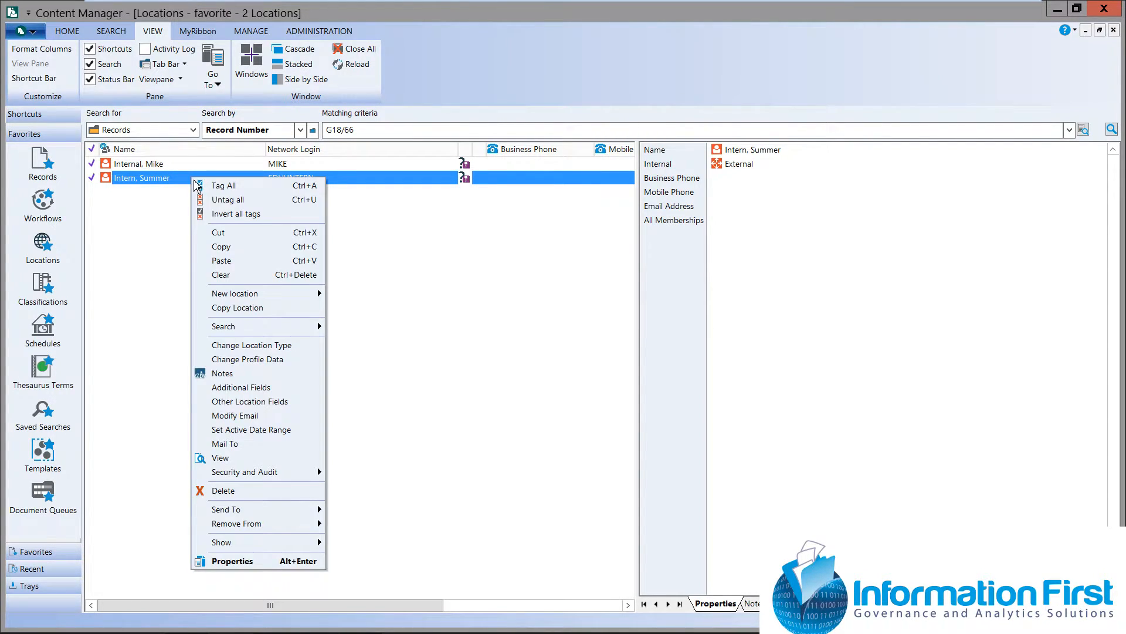
pyautogui.click(295, 359)
pyautogui.click(435, 318)
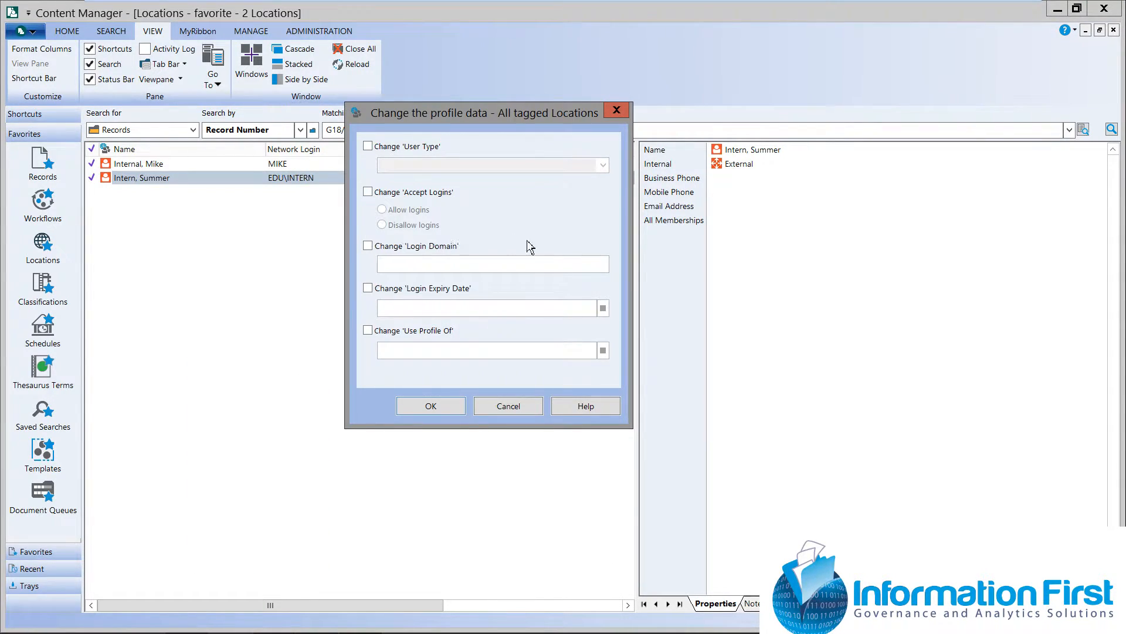
pyautogui.click(371, 193)
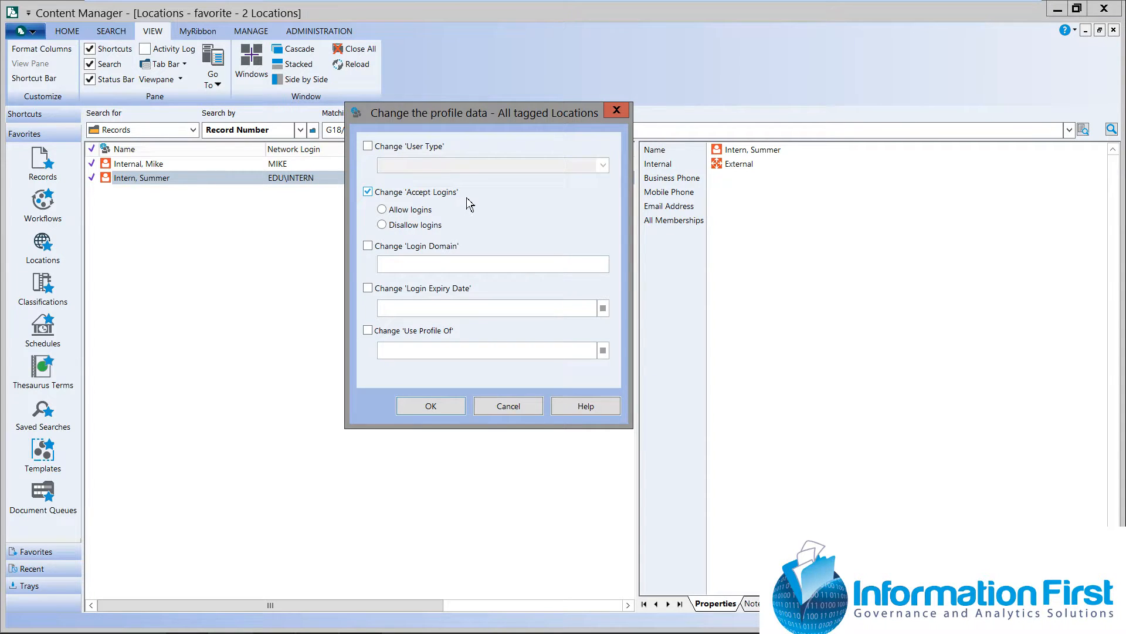
pyautogui.click(386, 227)
# Set the login expiry date to 10/05/2018 and apply the profile data change to all tagged locations
pyautogui.click(368, 289)
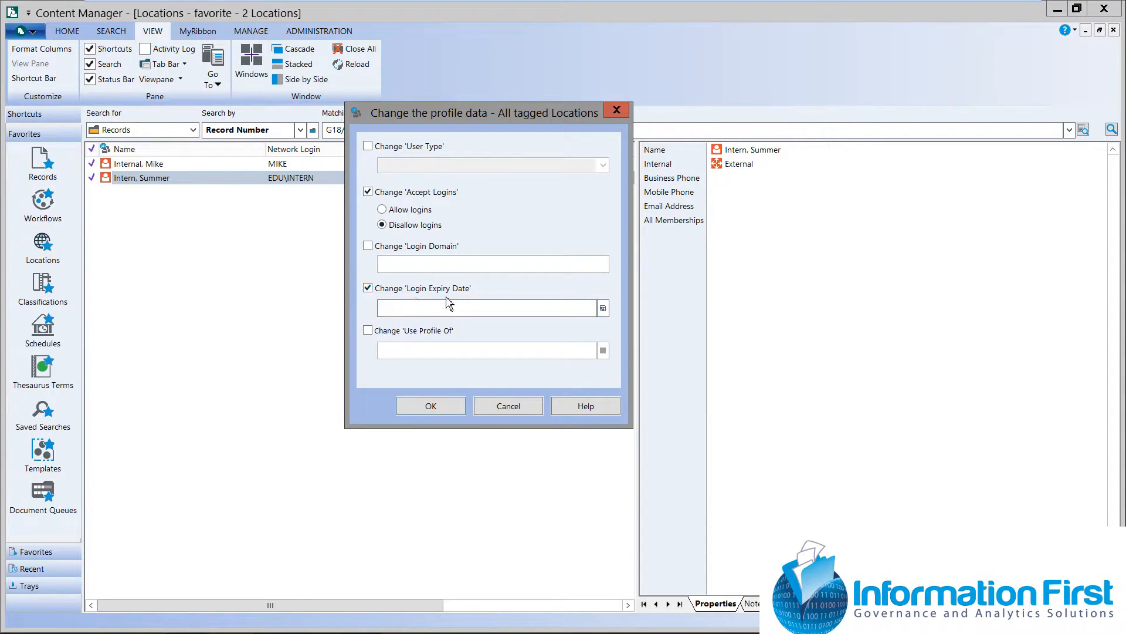
pyautogui.click(603, 308)
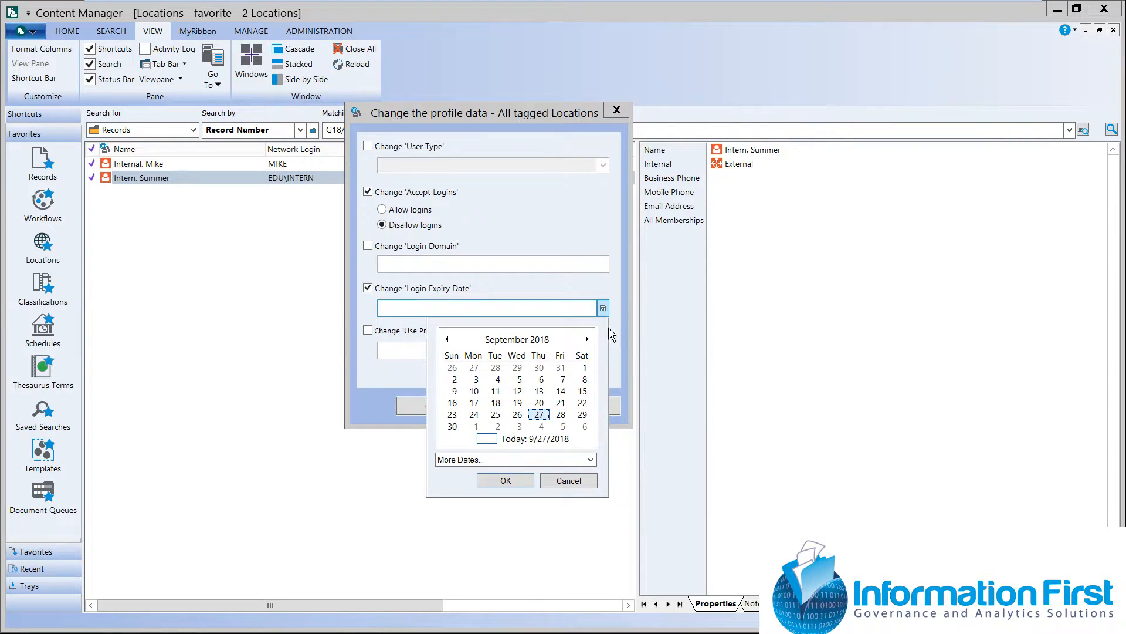
pyautogui.click(563, 426)
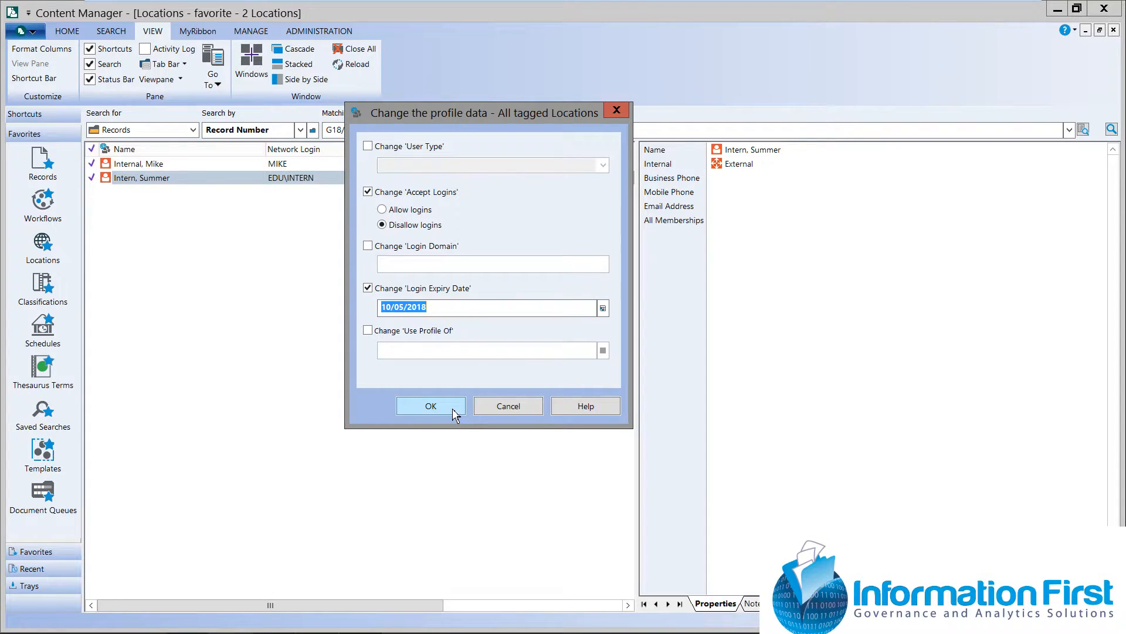
pyautogui.click(453, 409)
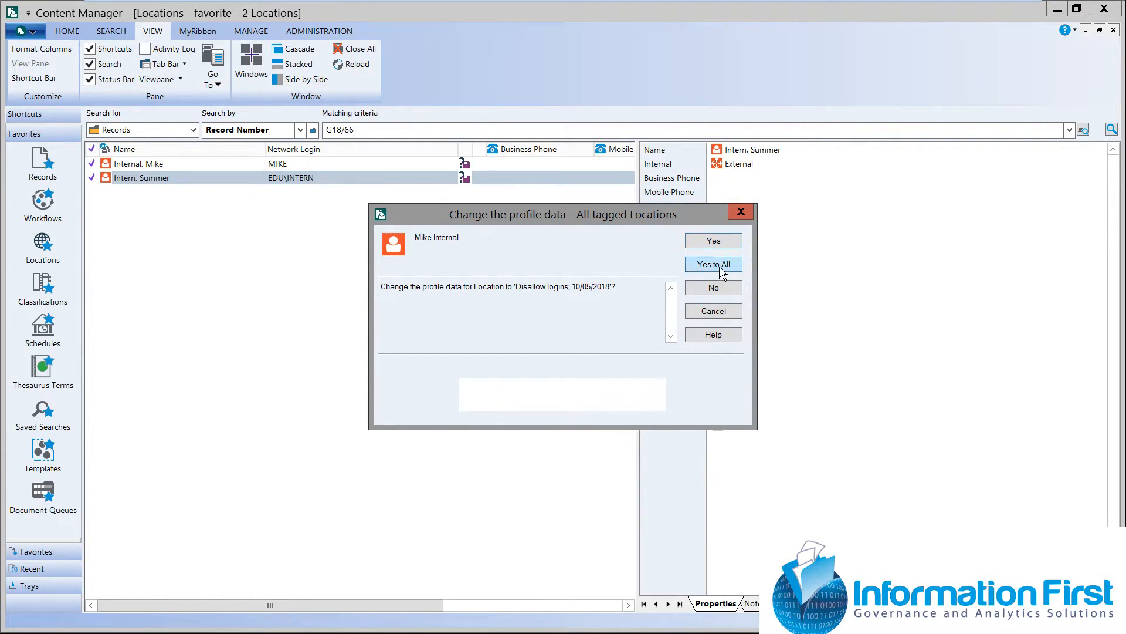
pyautogui.click(722, 275)
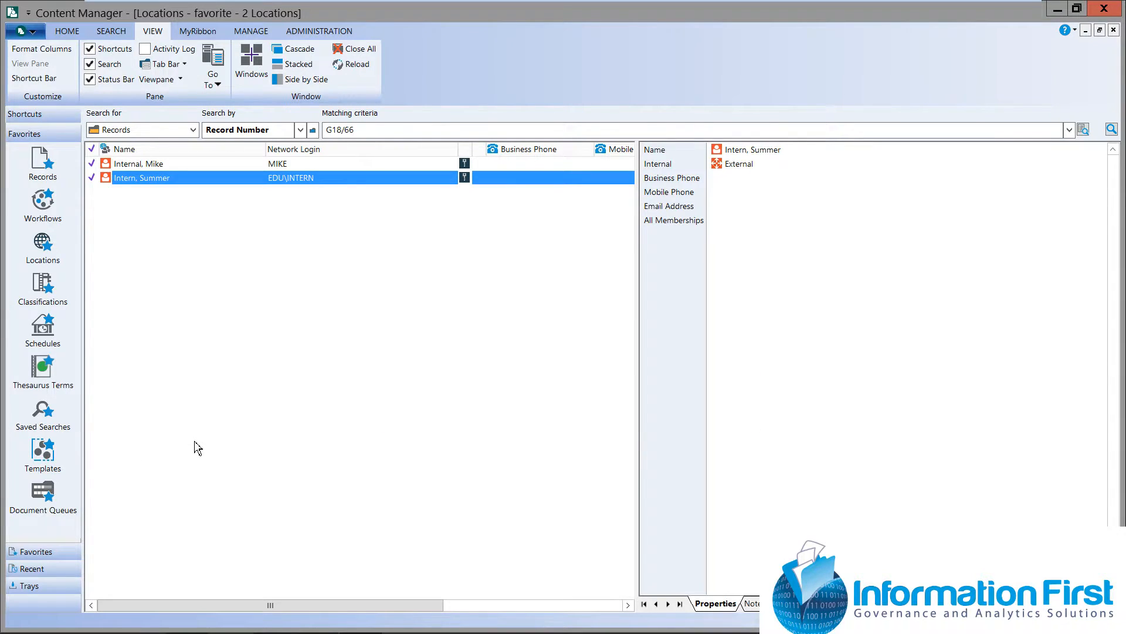
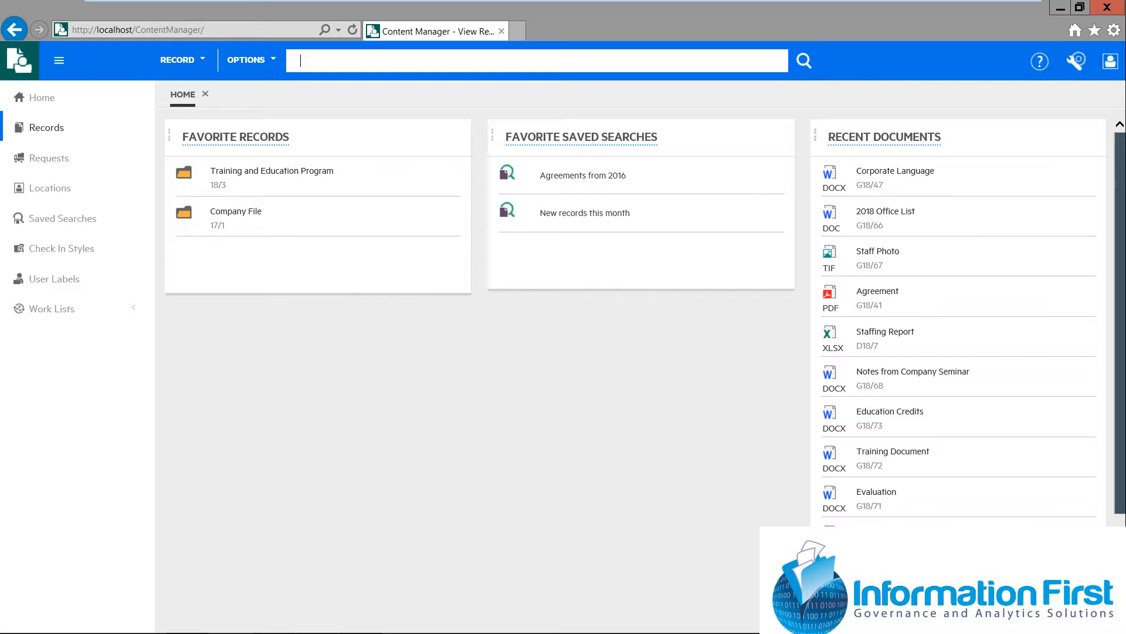
# Check the dashboard configuration settings, then move the Recent Documents widget between Favorite Records and Favorite Saved Searches
pyautogui.click(1079, 66)
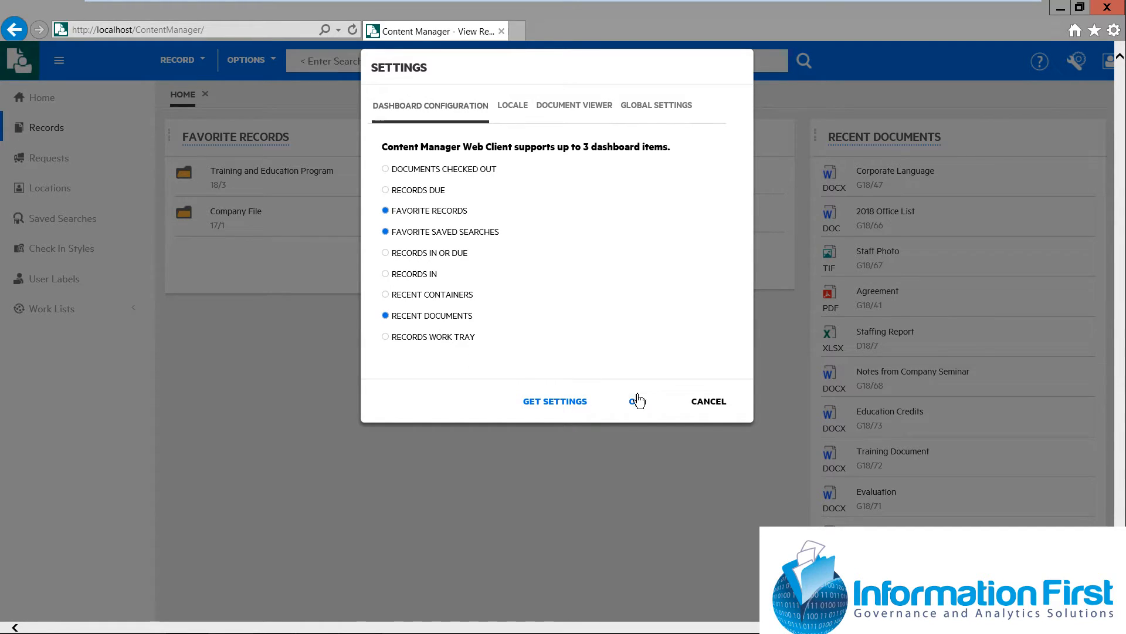
pyautogui.click(709, 402)
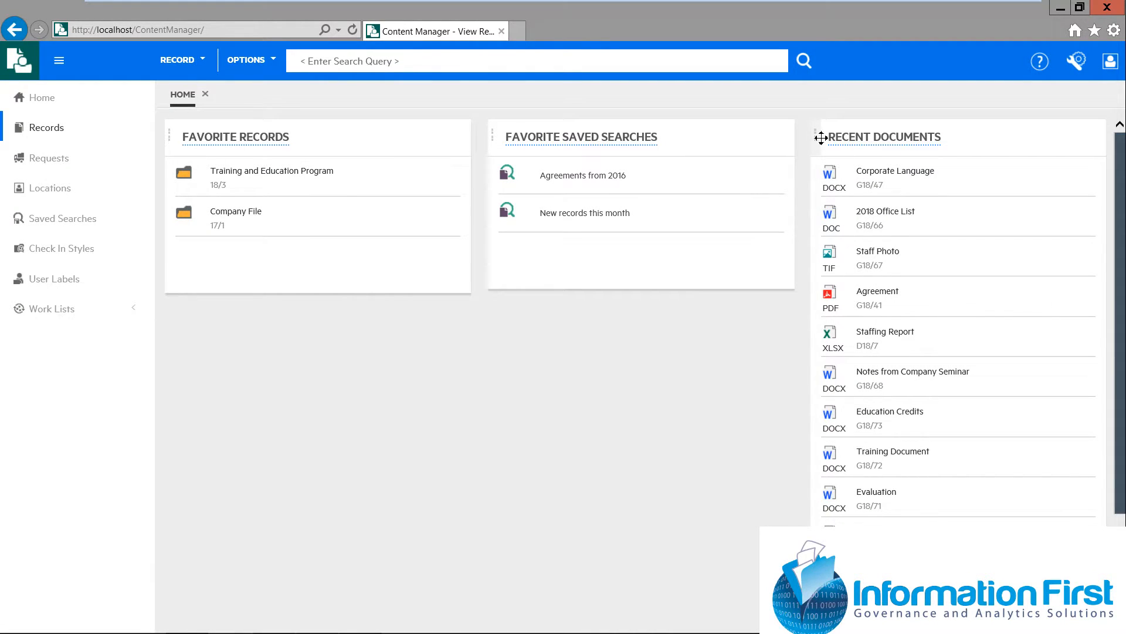
pyautogui.moveTo(814, 140); pyautogui.dragTo(501, 141)
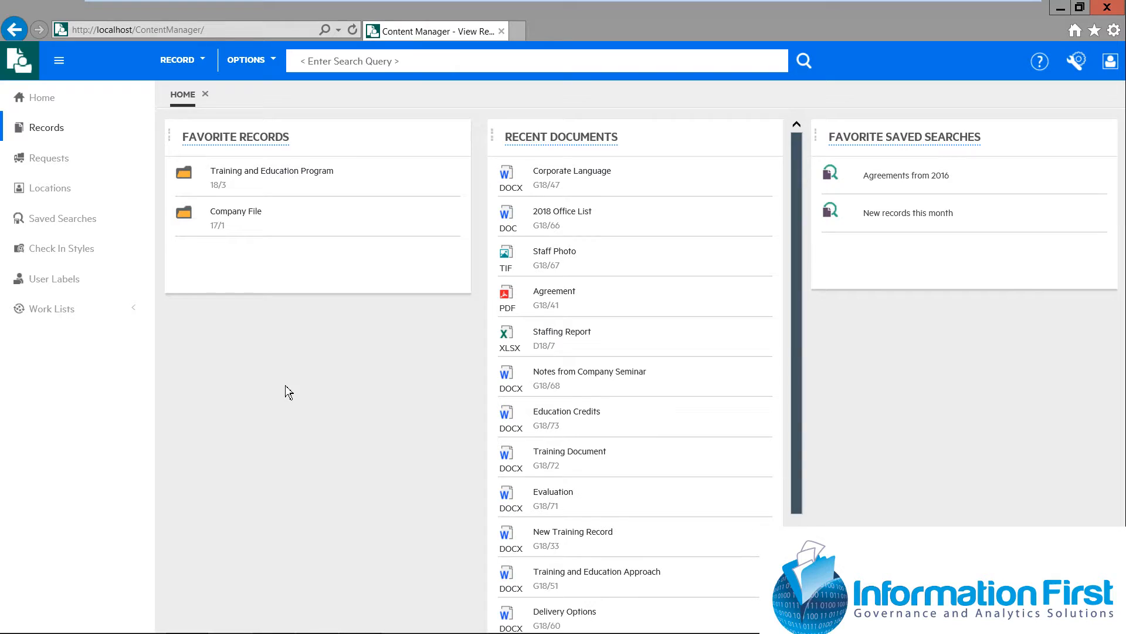
# Open the Training and Education Program folder from the favorite records and expand it to browse its contained records
pyautogui.click(42, 129)
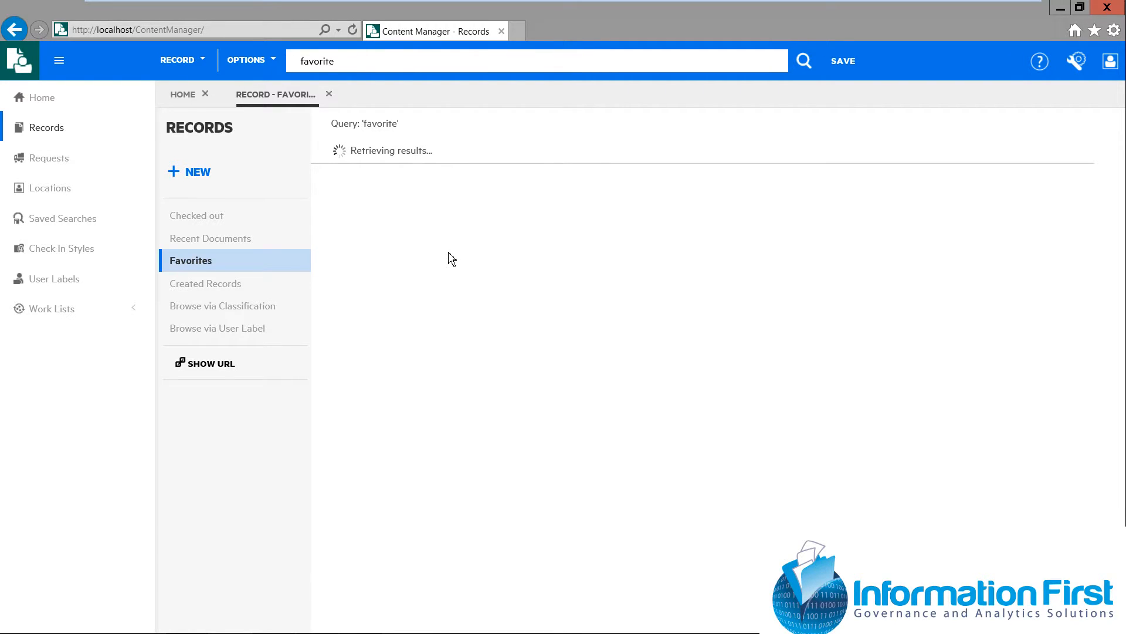
pyautogui.click(329, 97)
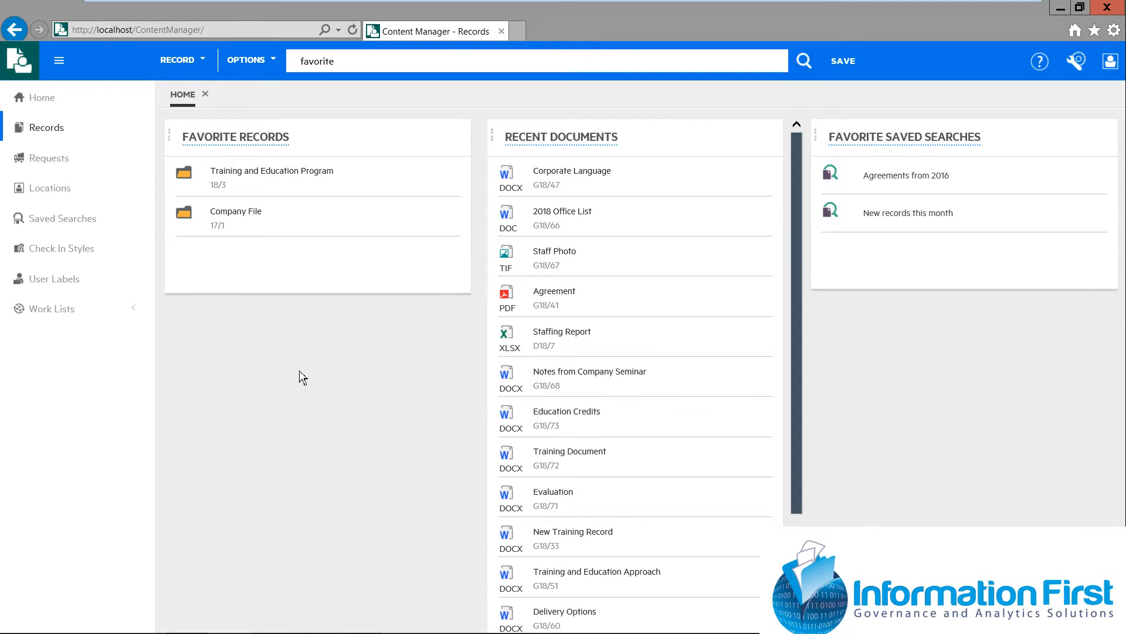
pyautogui.click(249, 176)
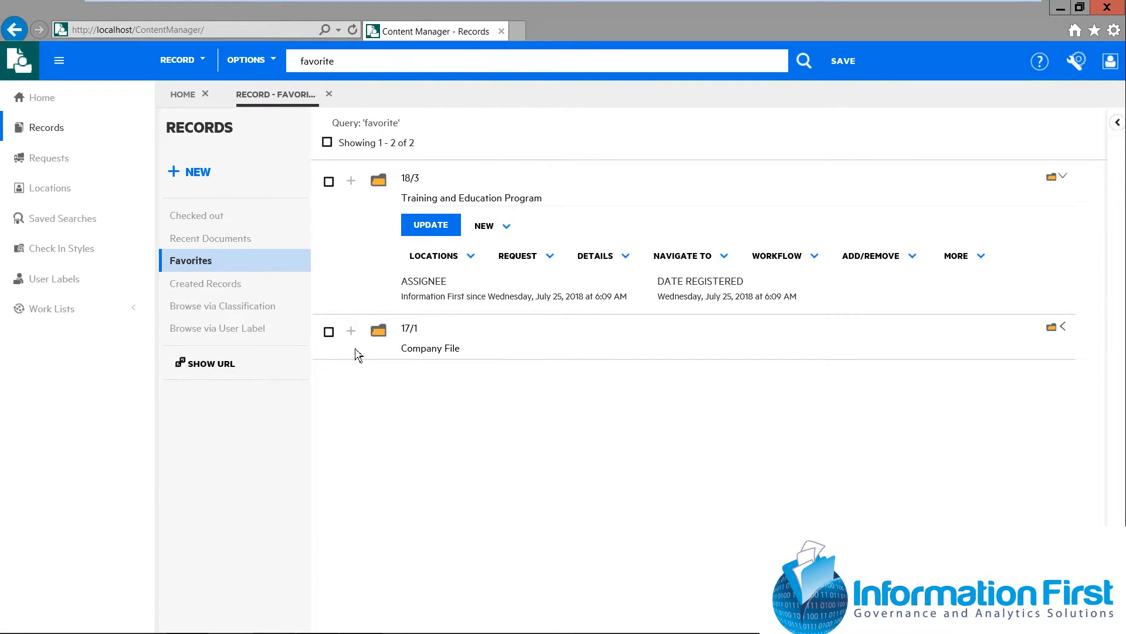
pyautogui.click(352, 182)
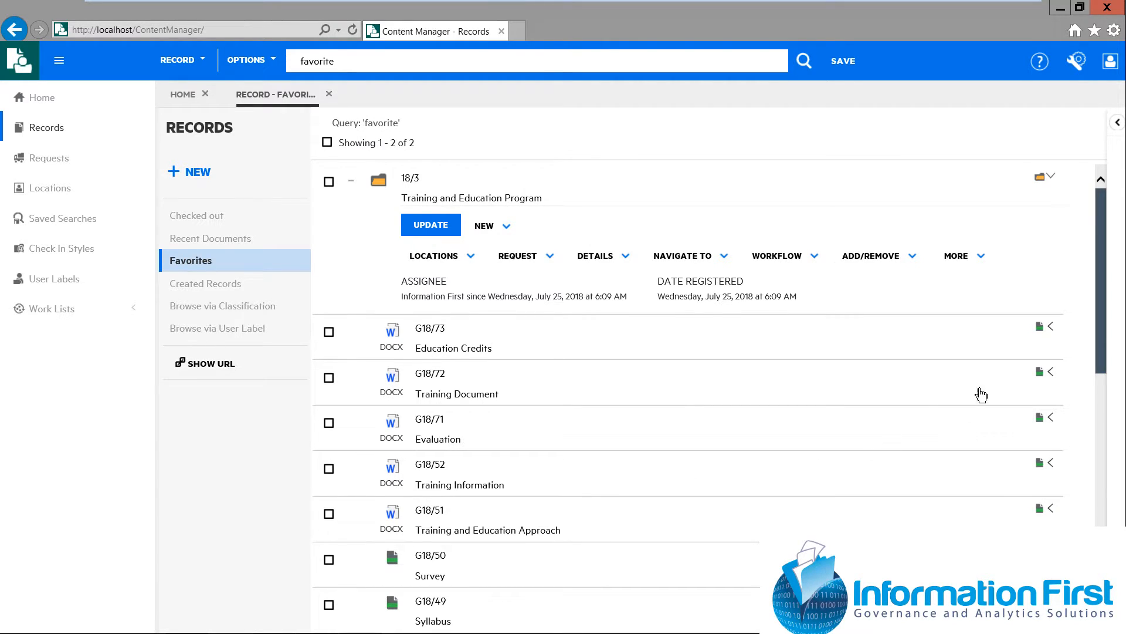
pyautogui.scroll(-2, 1106, 299)
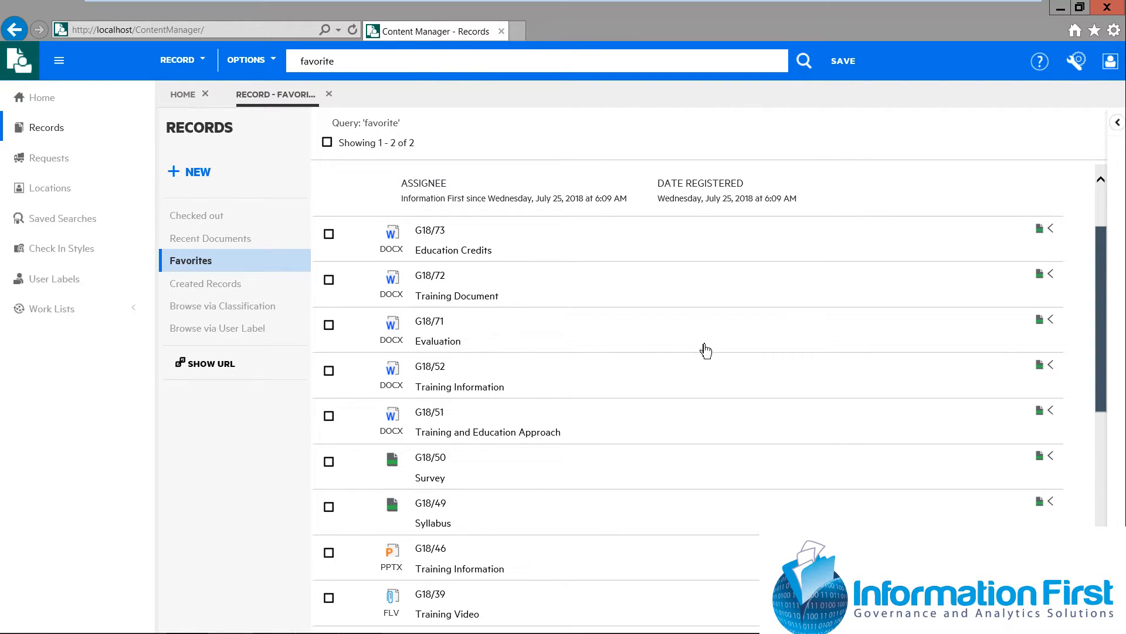
pyautogui.moveTo(1103, 379); pyautogui.dragTo(1103, 570)
pyautogui.moveTo(1103, 517); pyautogui.dragTo(1105, 297)
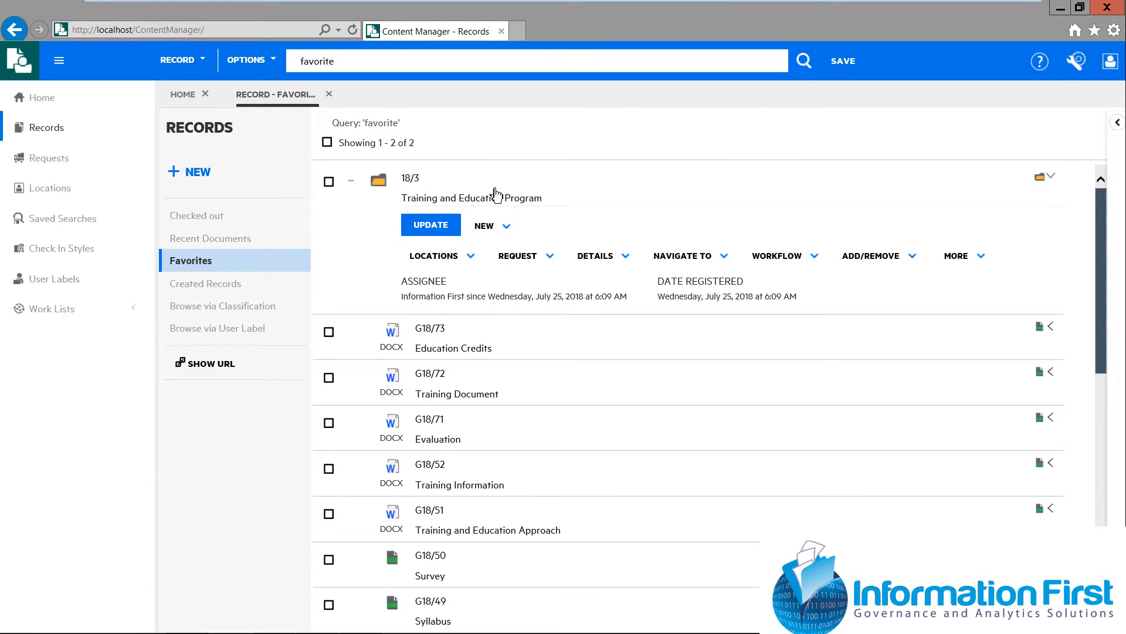
# Examine the commands available for the Training and Education Program folder, from creating records and locations to workflow and further options
pyautogui.click(507, 228)
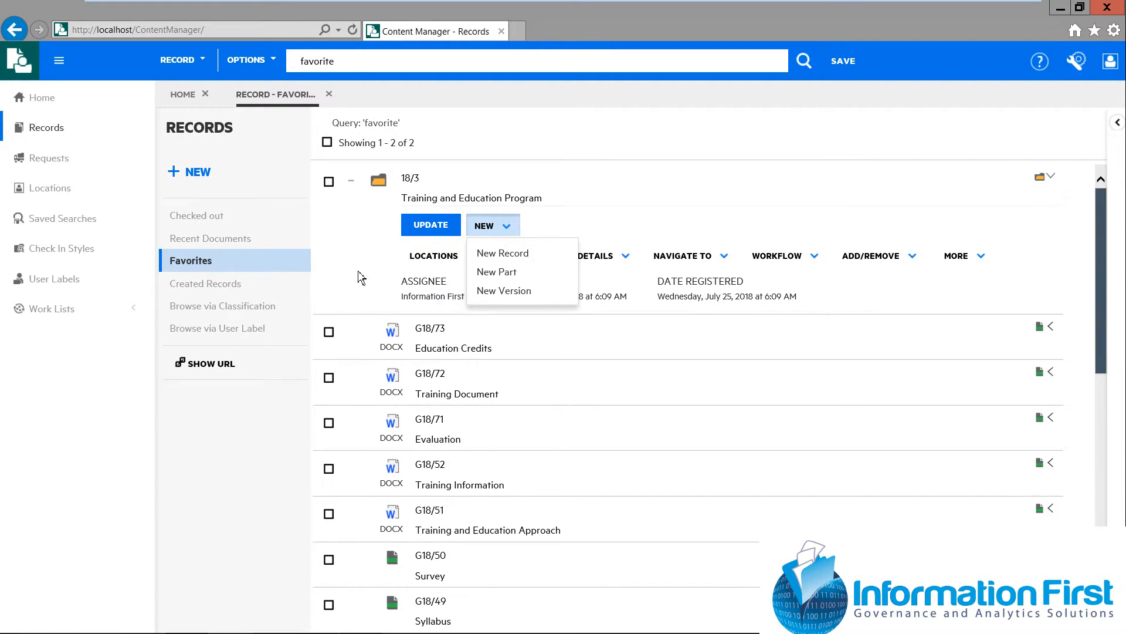
pyautogui.click(397, 282)
pyautogui.click(473, 257)
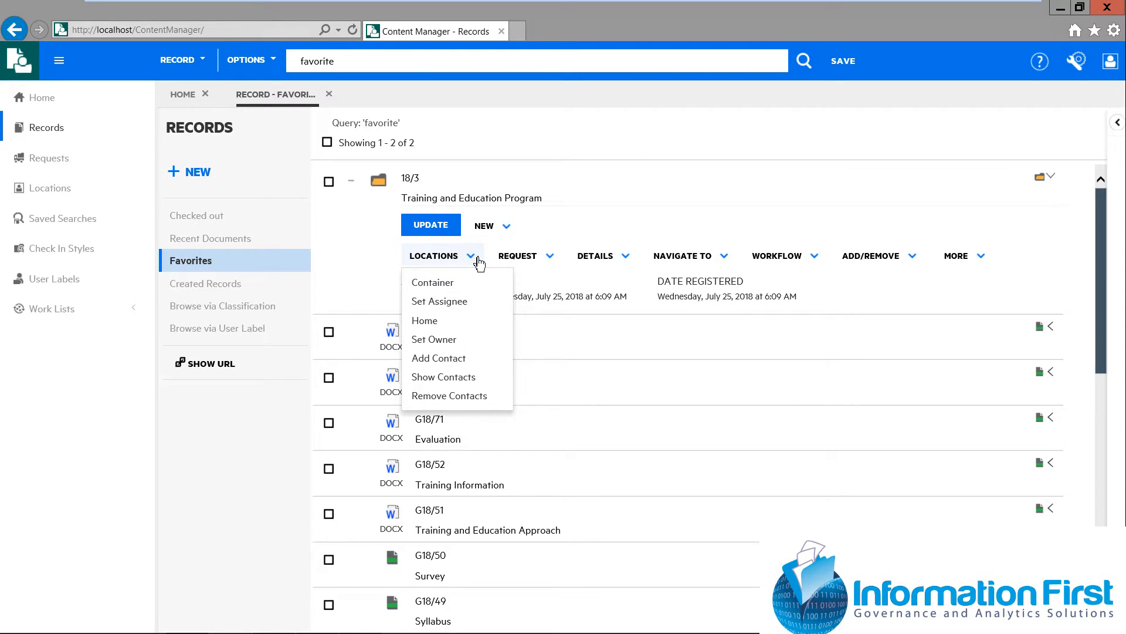
pyautogui.click(551, 257)
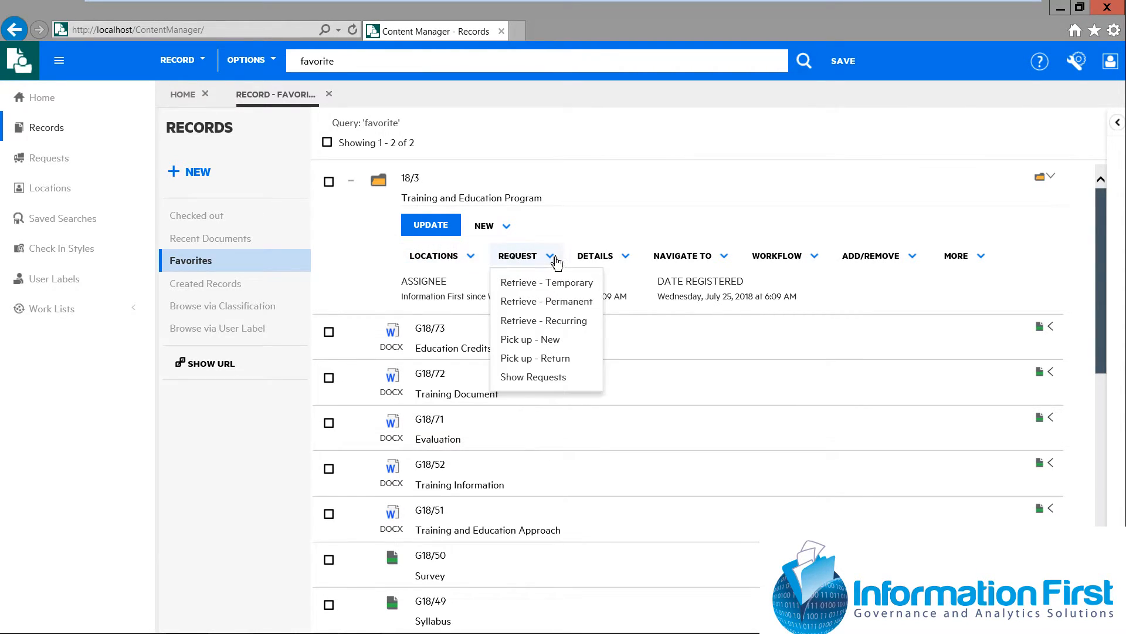
pyautogui.click(629, 259)
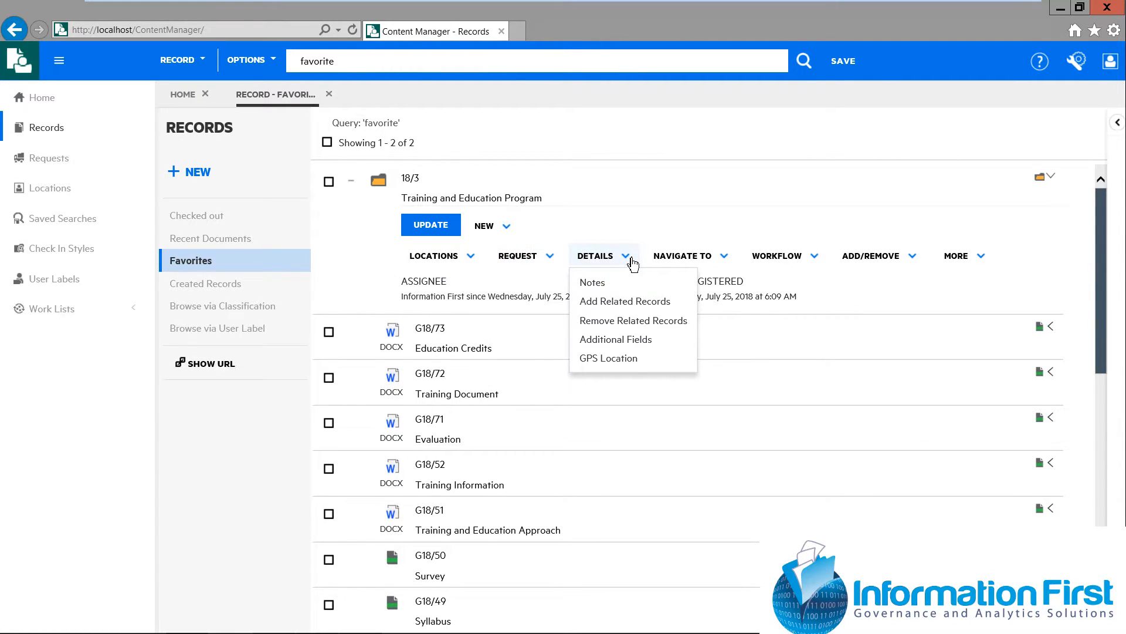
pyautogui.click(731, 262)
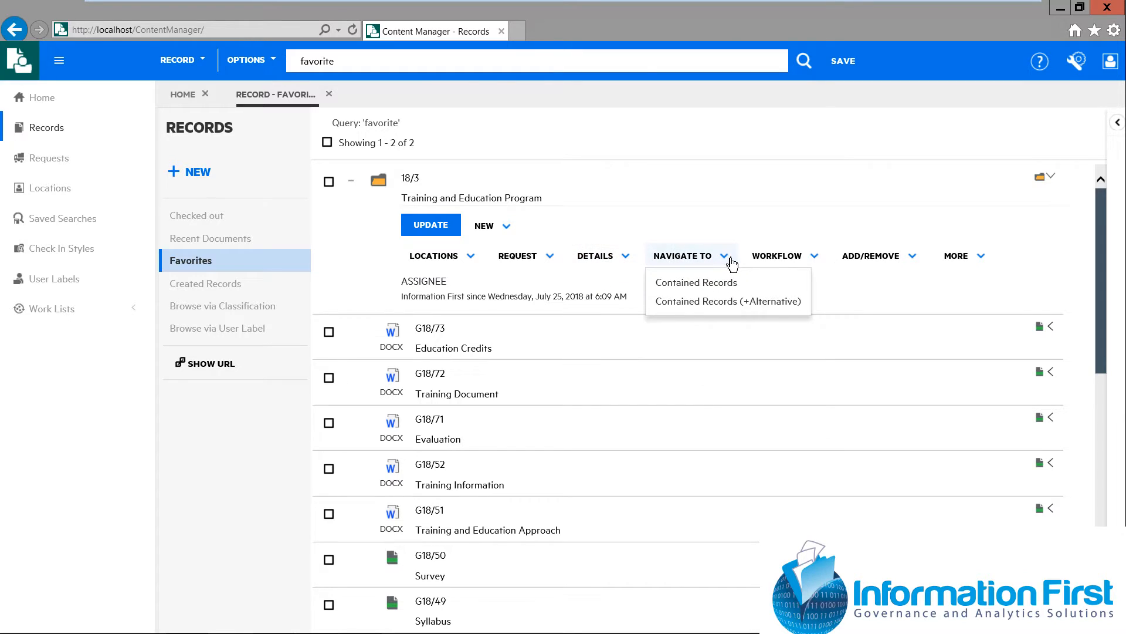
pyautogui.click(818, 261)
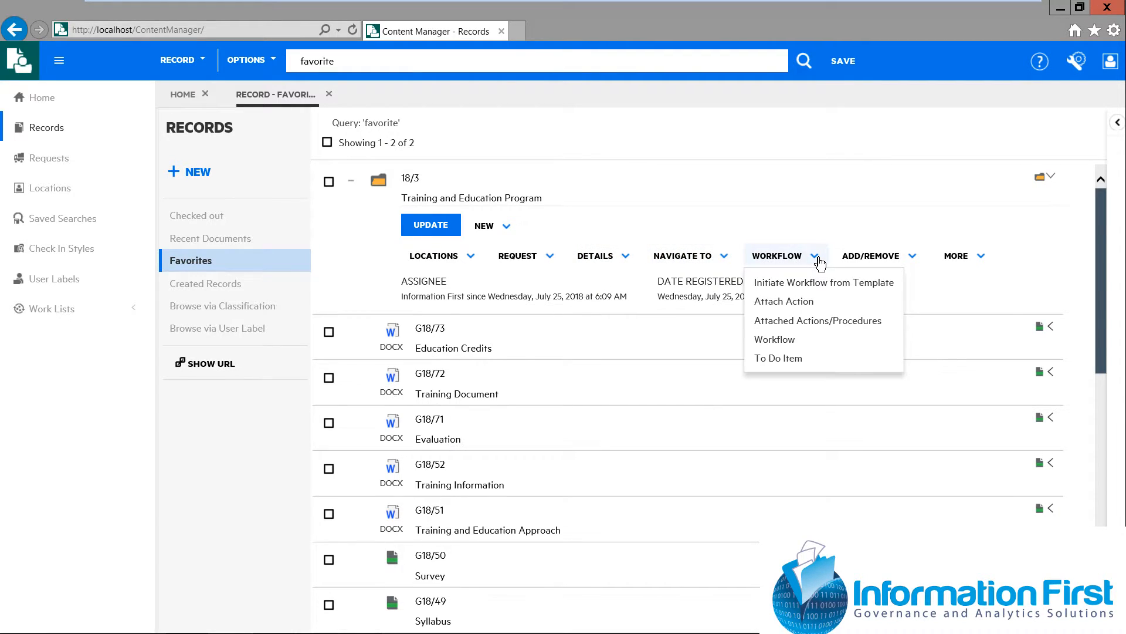
pyautogui.click(915, 263)
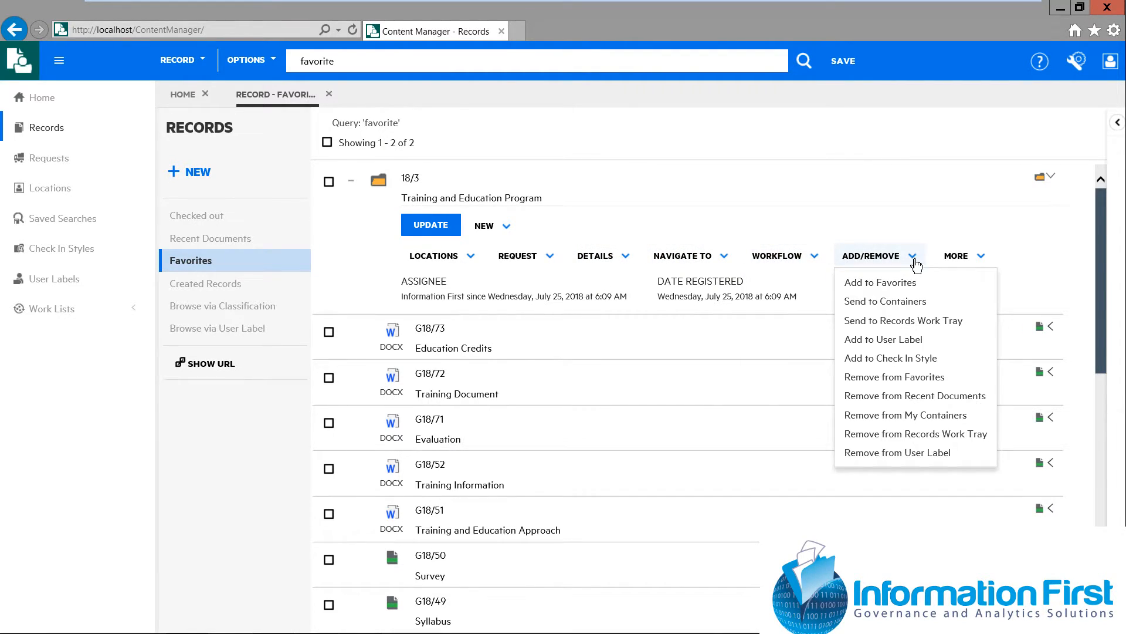
pyautogui.click(982, 259)
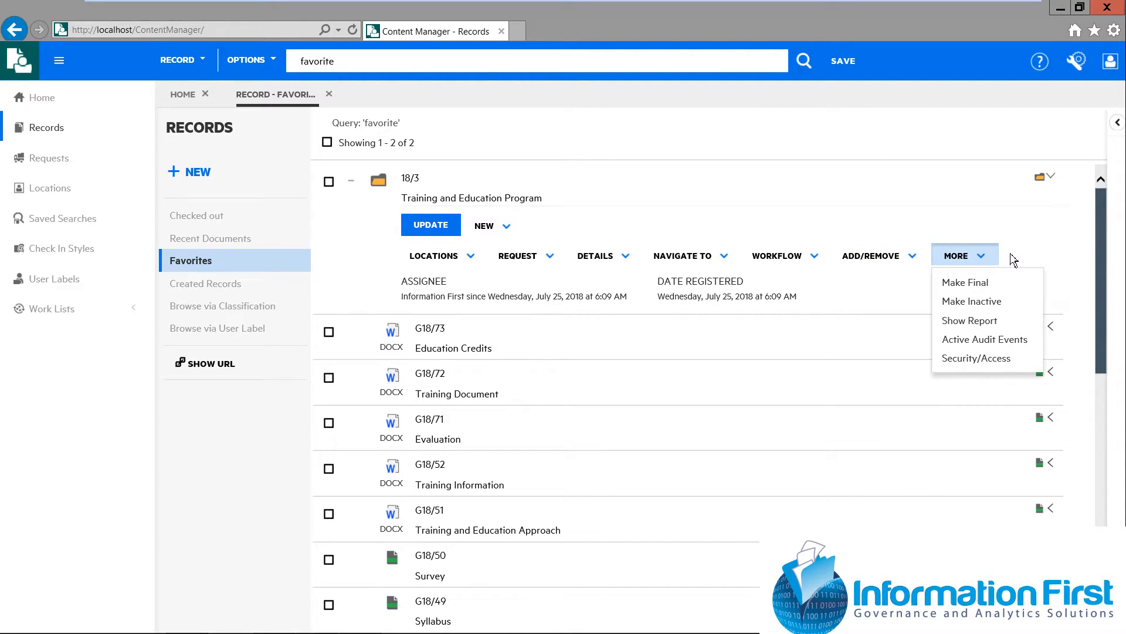
# List the contained records of Training and Education Program and show the properties of the Evaluation document
pyautogui.click(725, 260)
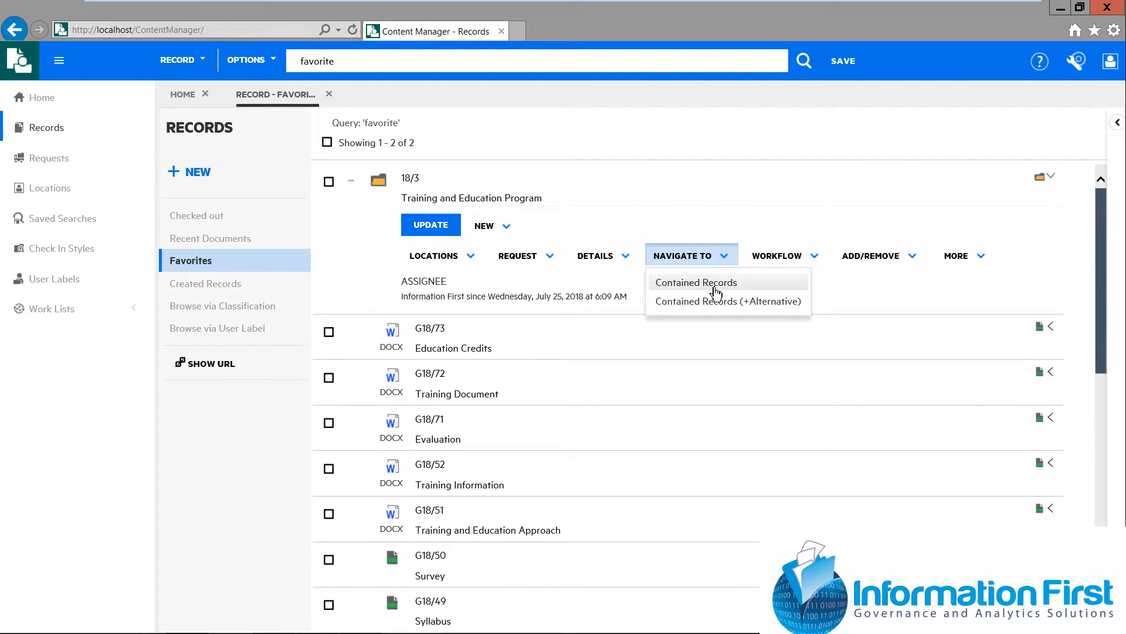
pyautogui.click(737, 284)
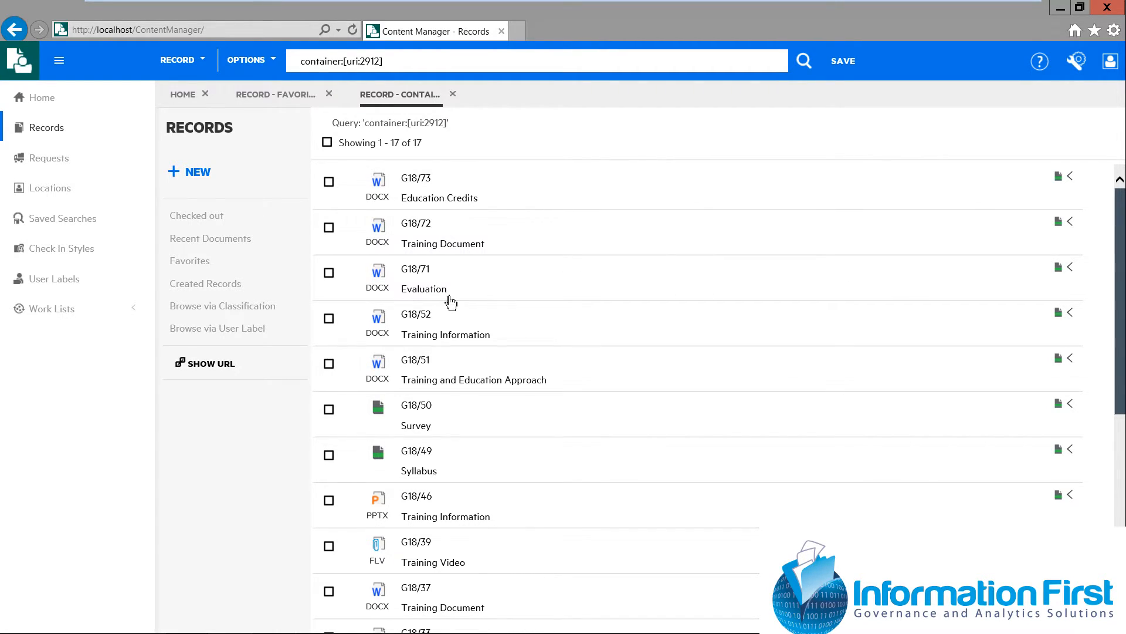
pyautogui.click(425, 276)
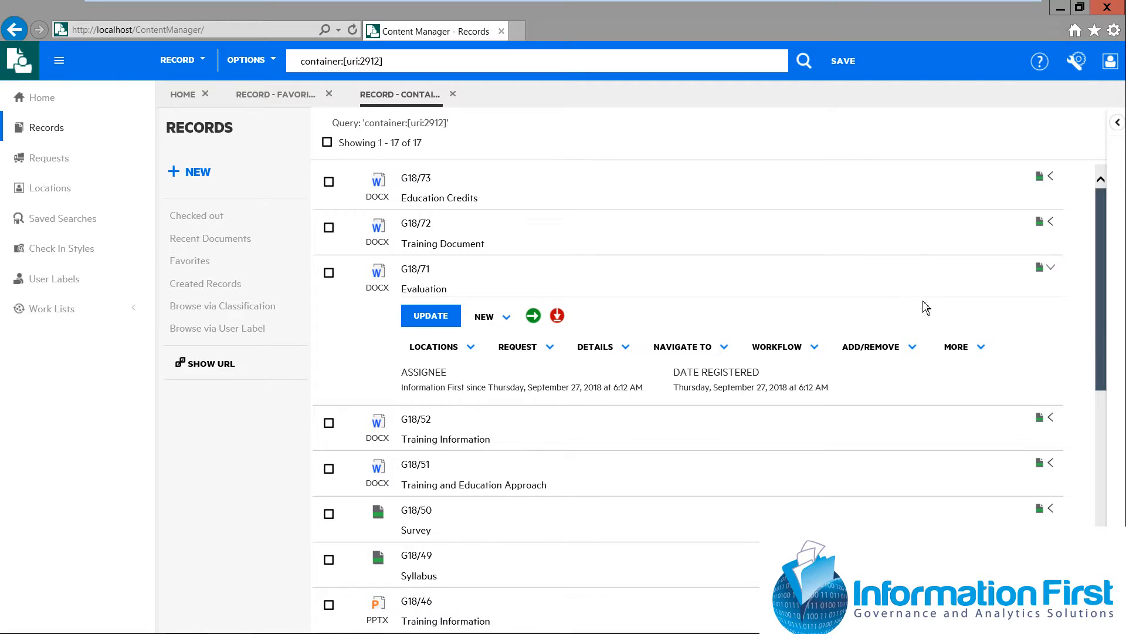
pyautogui.click(1119, 125)
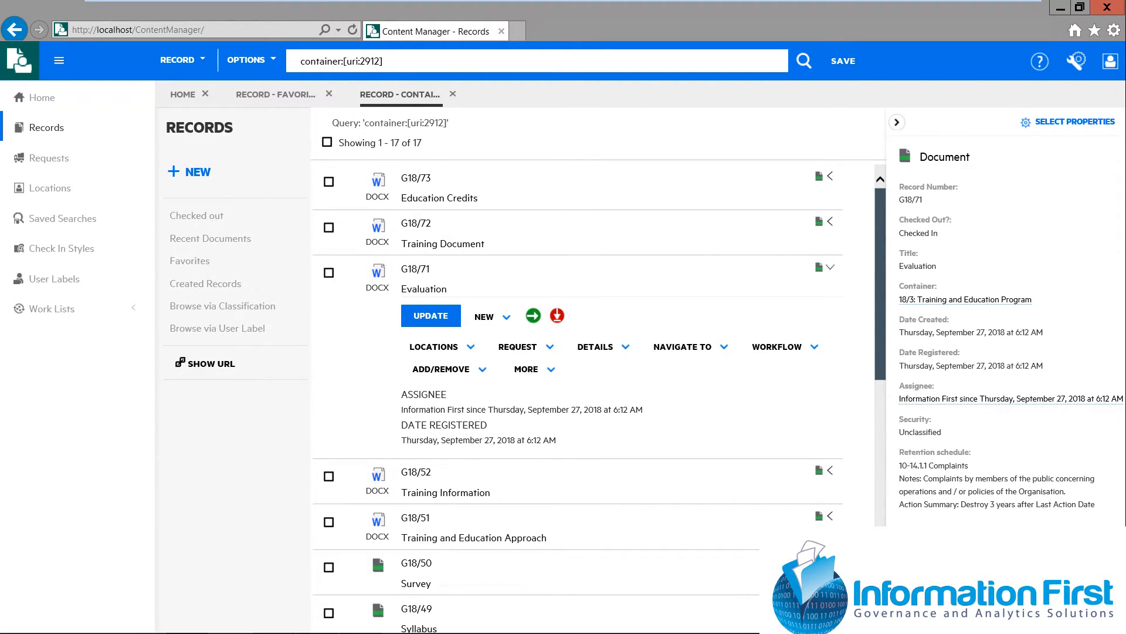
# Start customizing the displayed document properties and add Author to the selected properties
pyautogui.click(1081, 126)
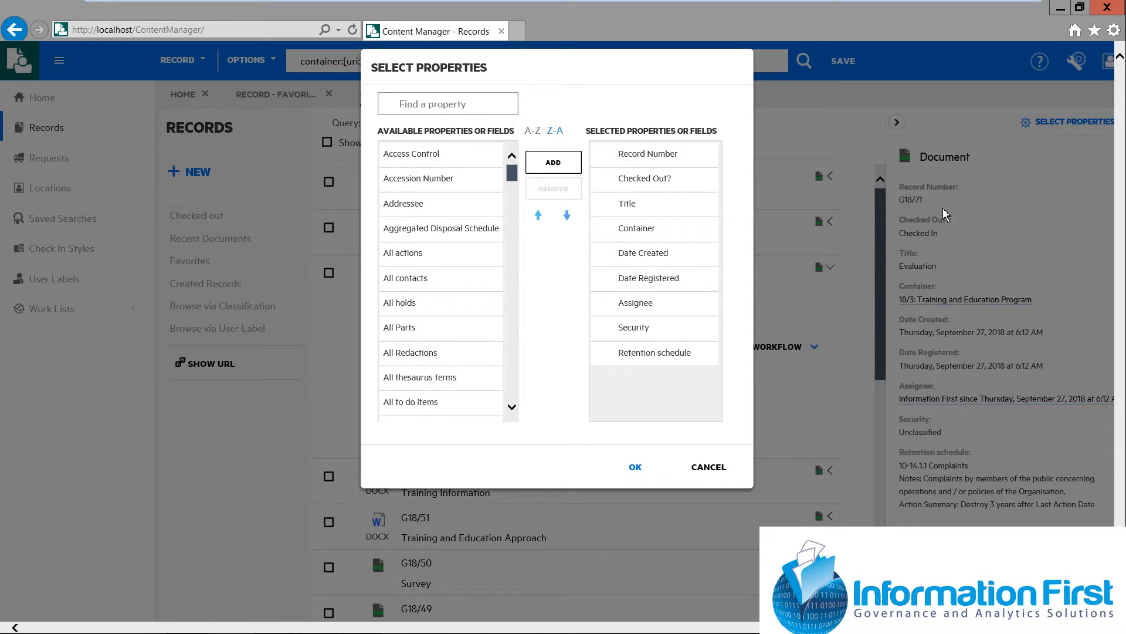
pyautogui.moveTo(515, 182); pyautogui.dragTo(524, 201)
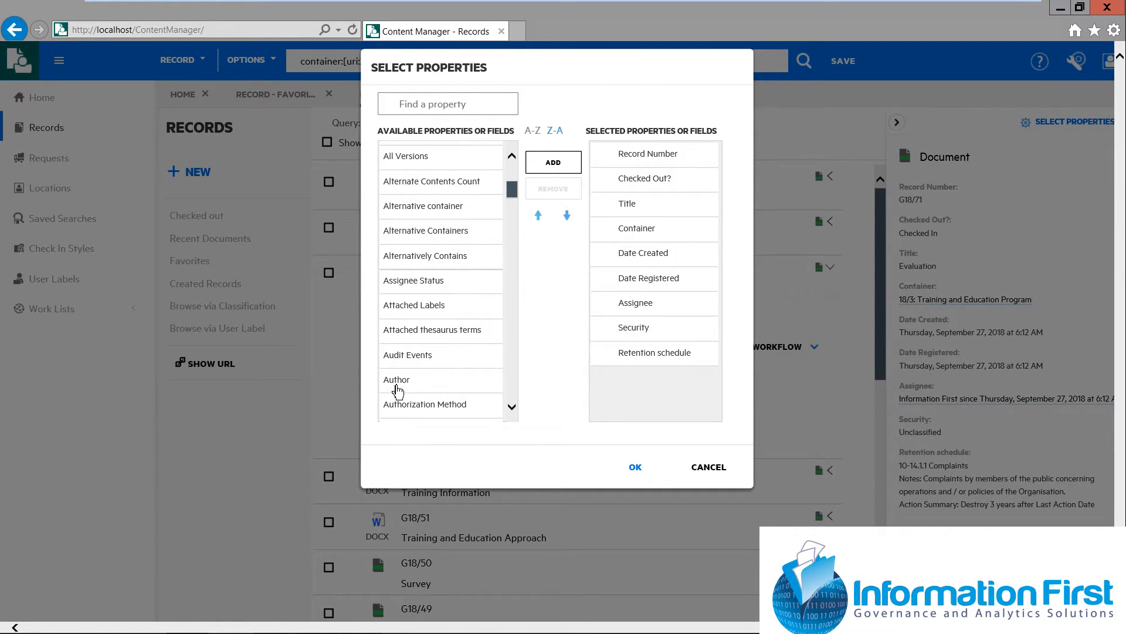
pyautogui.click(397, 387)
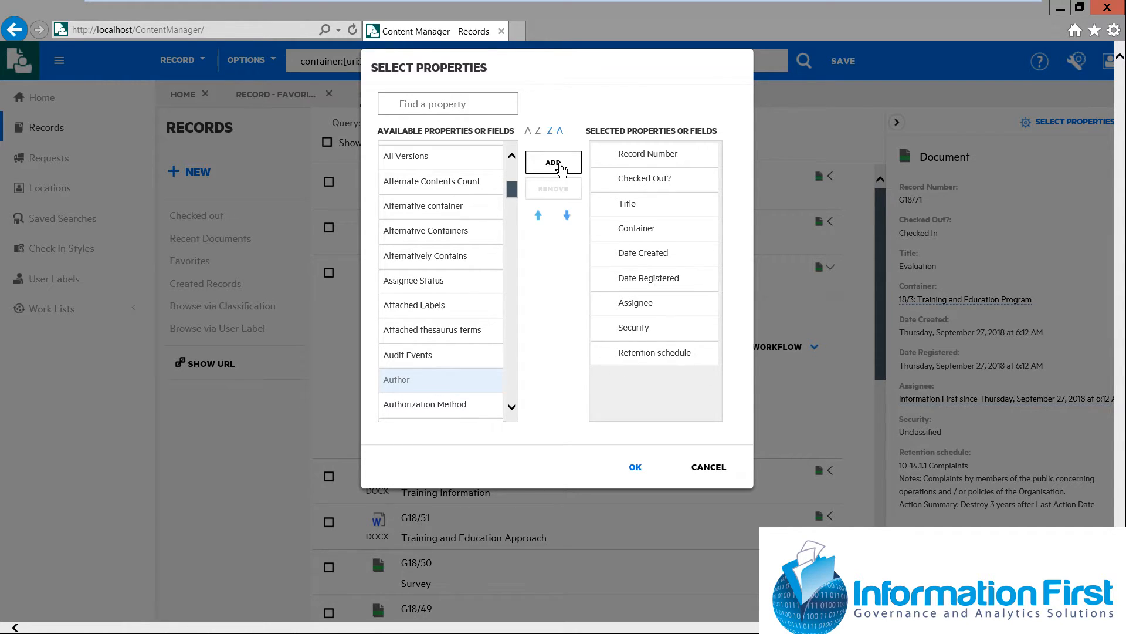
pyautogui.click(558, 166)
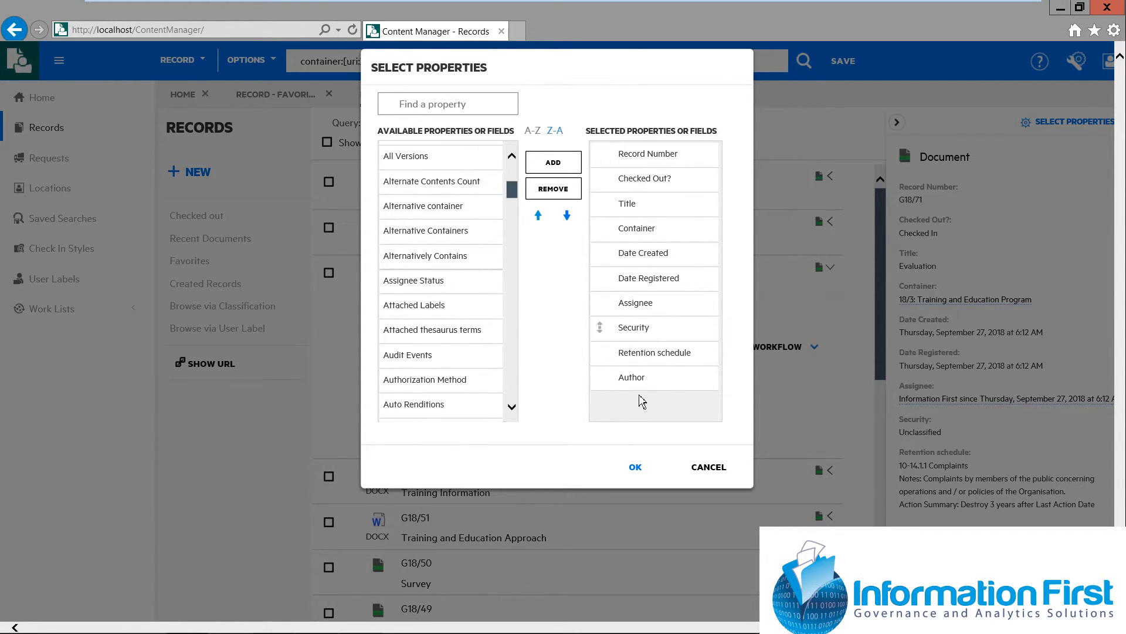
# Add the Revision Number property, place it directly below Title, and apply the property selection
pyautogui.click(407, 105)
pyautogui.write('revisio')
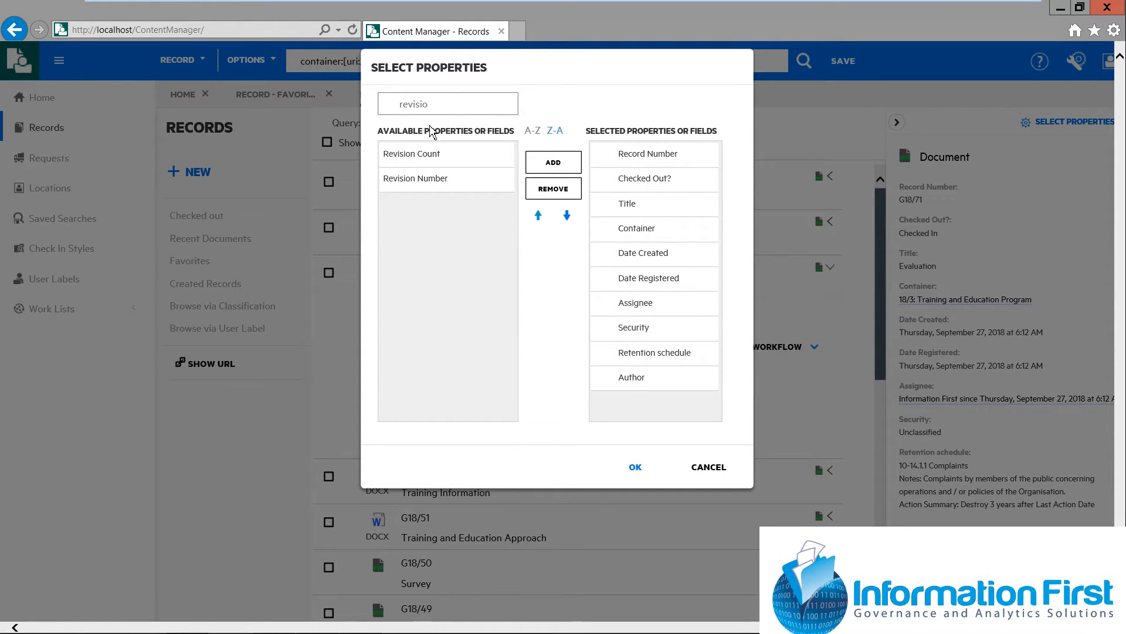
pyautogui.write('n number')
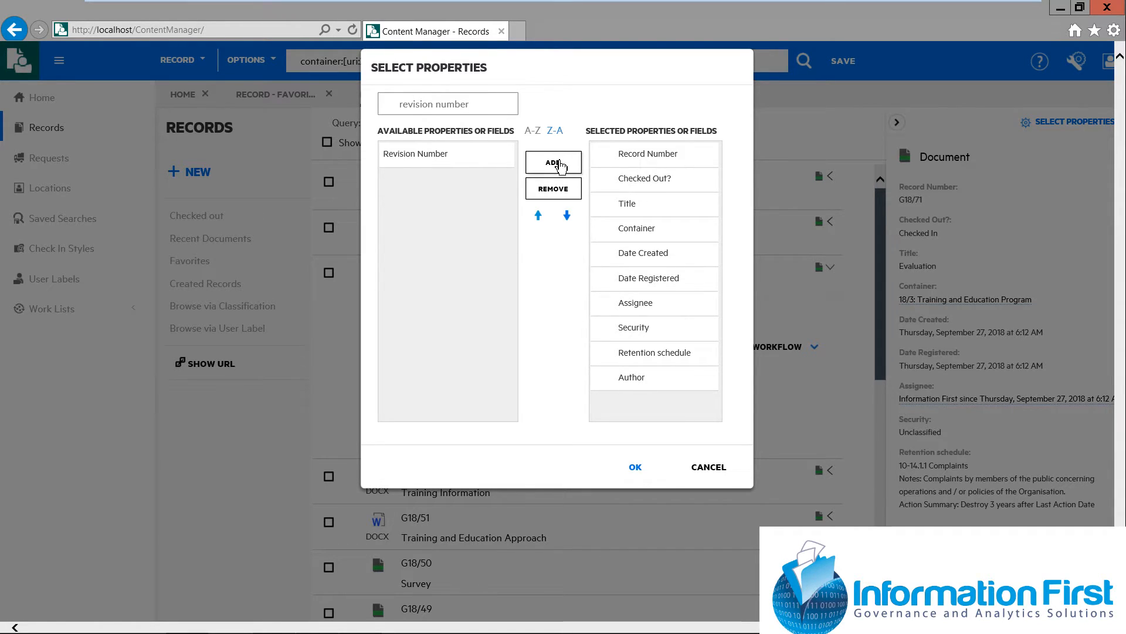
pyautogui.click(451, 154)
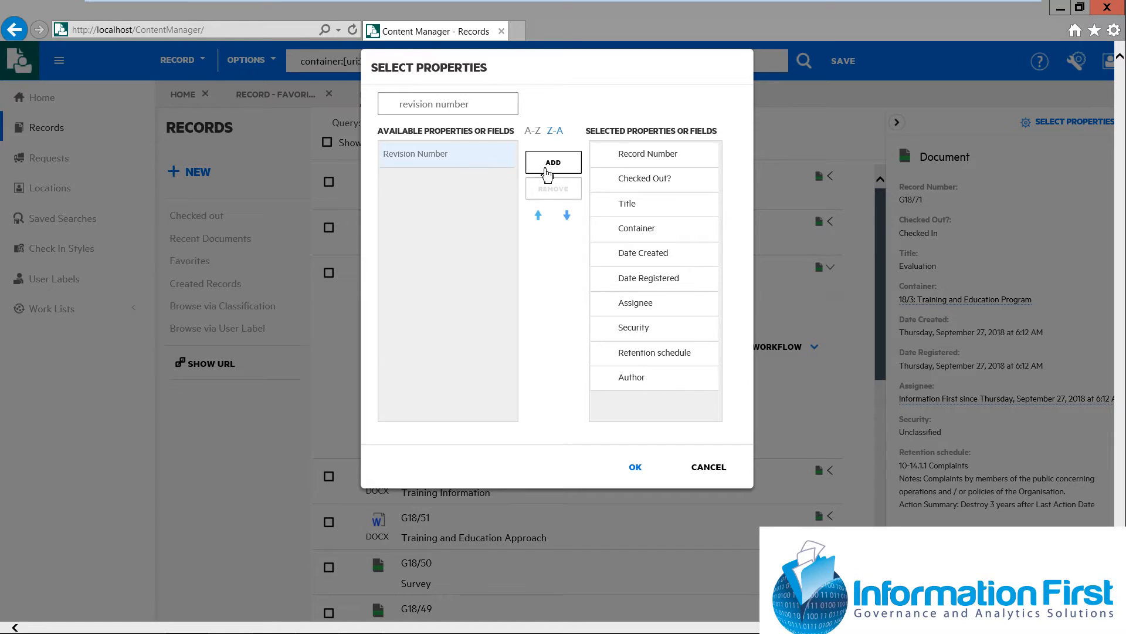
pyautogui.click(555, 166)
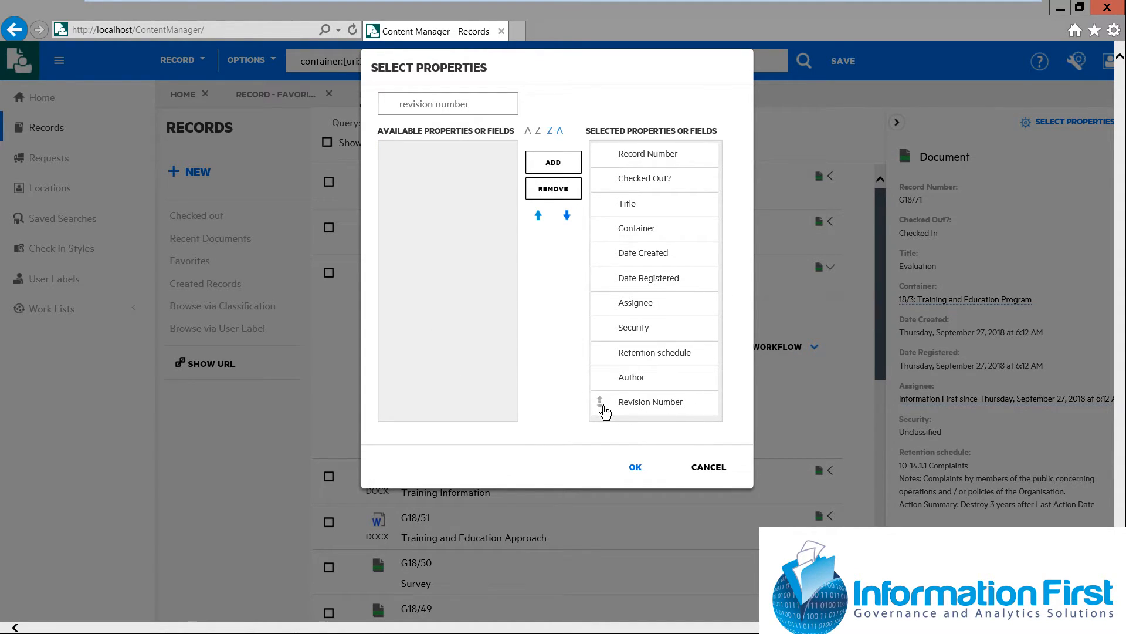
pyautogui.moveTo(604, 399); pyautogui.dragTo(616, 212)
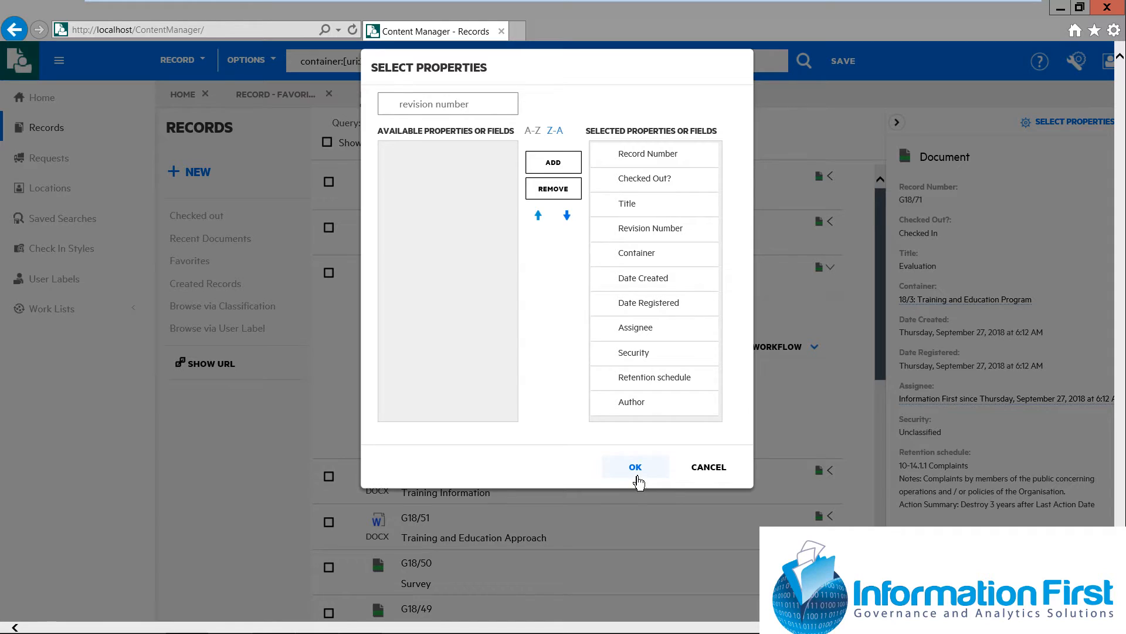
pyautogui.click(636, 468)
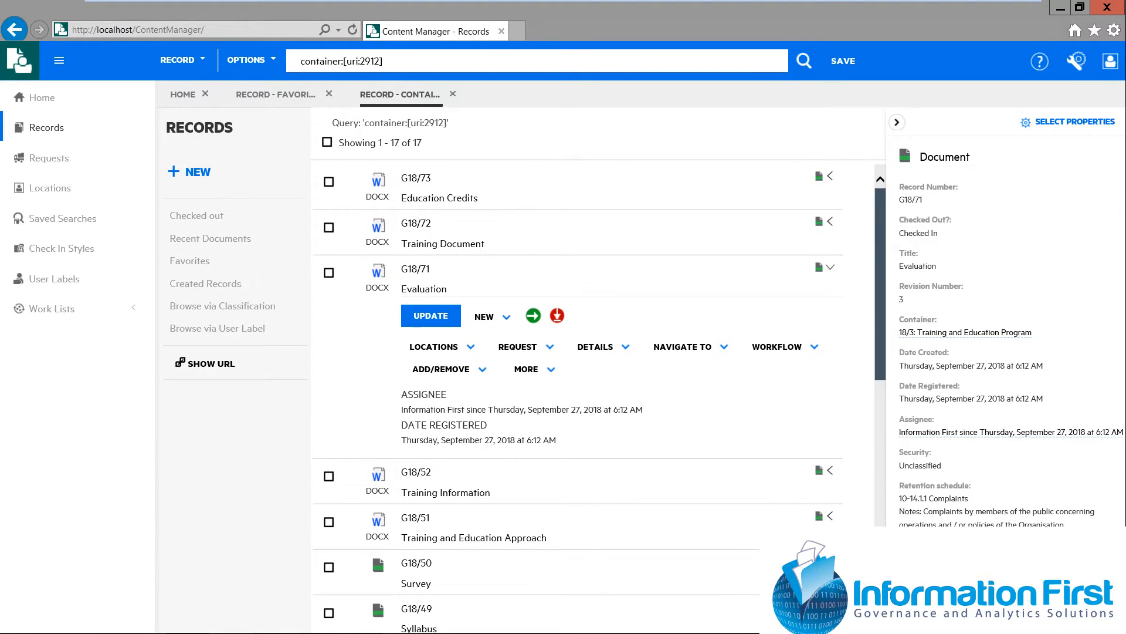
# Preview the Evaluation document, view its list of revisions, and return to the contained records
pyautogui.moveTo(880, 633)
pyautogui.click(378, 280)
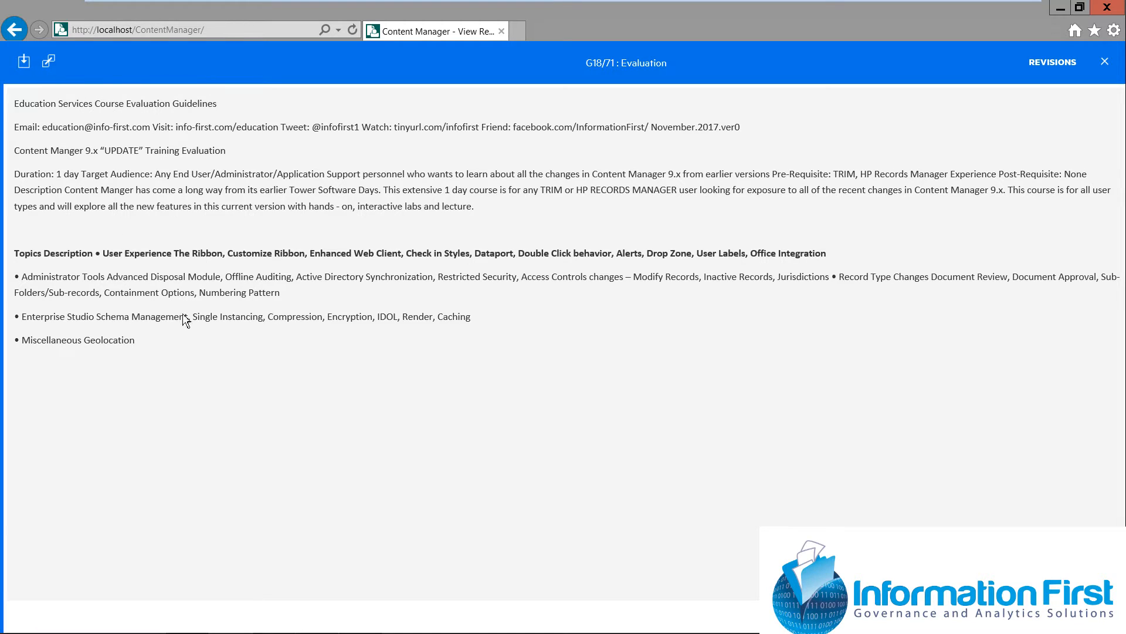
pyautogui.click(1060, 65)
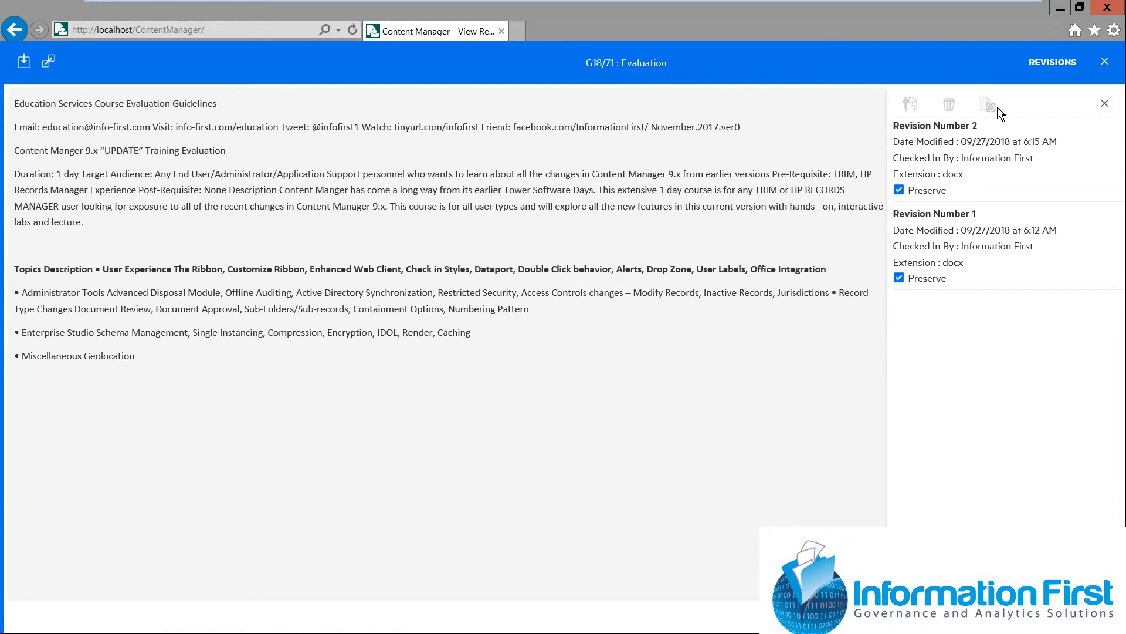
pyautogui.click(1106, 106)
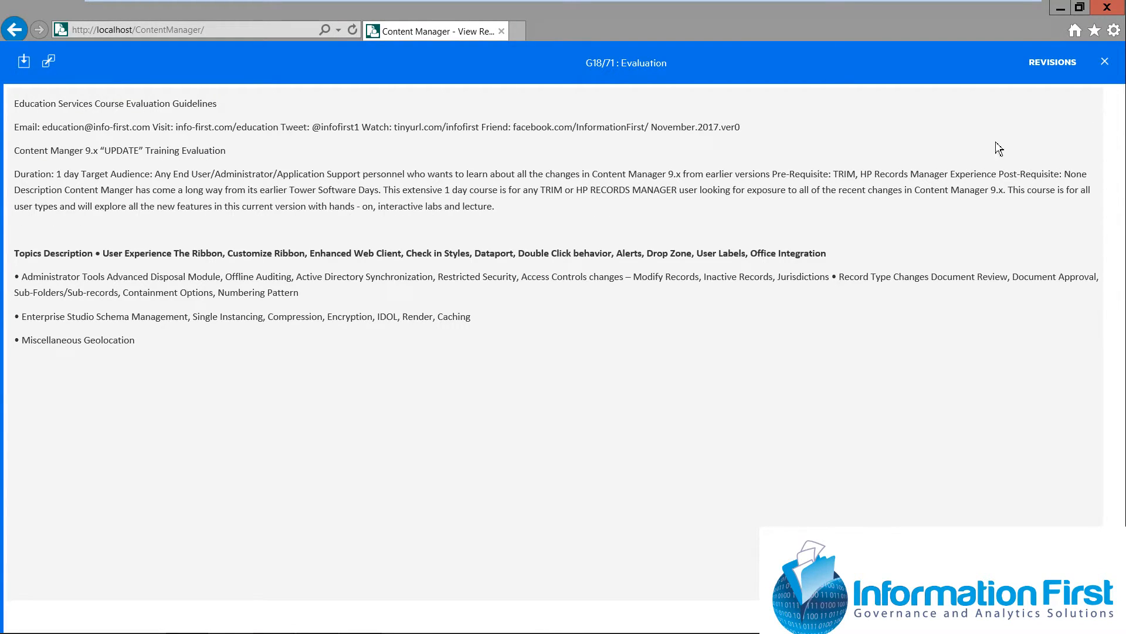
pyautogui.click(1105, 62)
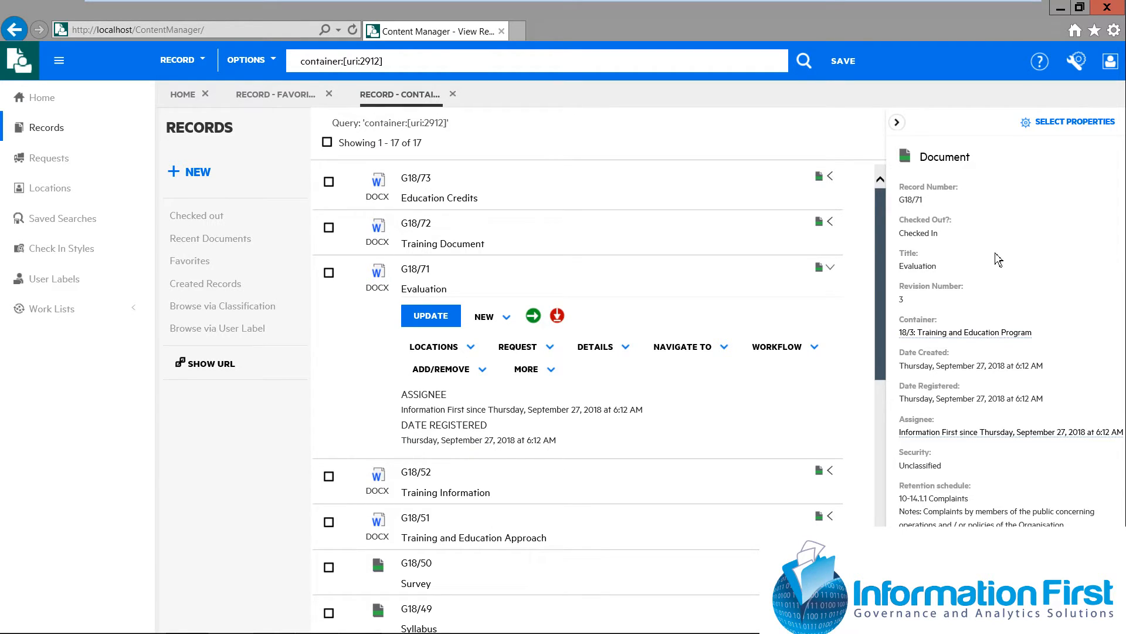
# Close the properties pane and the contained-records results, and start a new Document record inside Training and Education Program
pyautogui.click(897, 122)
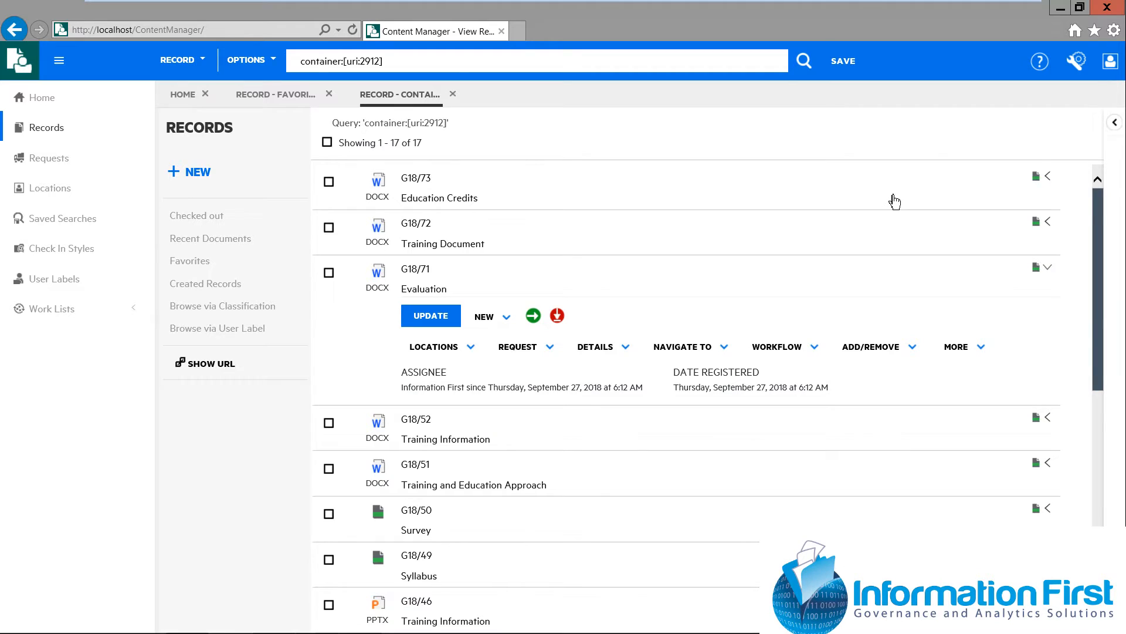
pyautogui.click(454, 96)
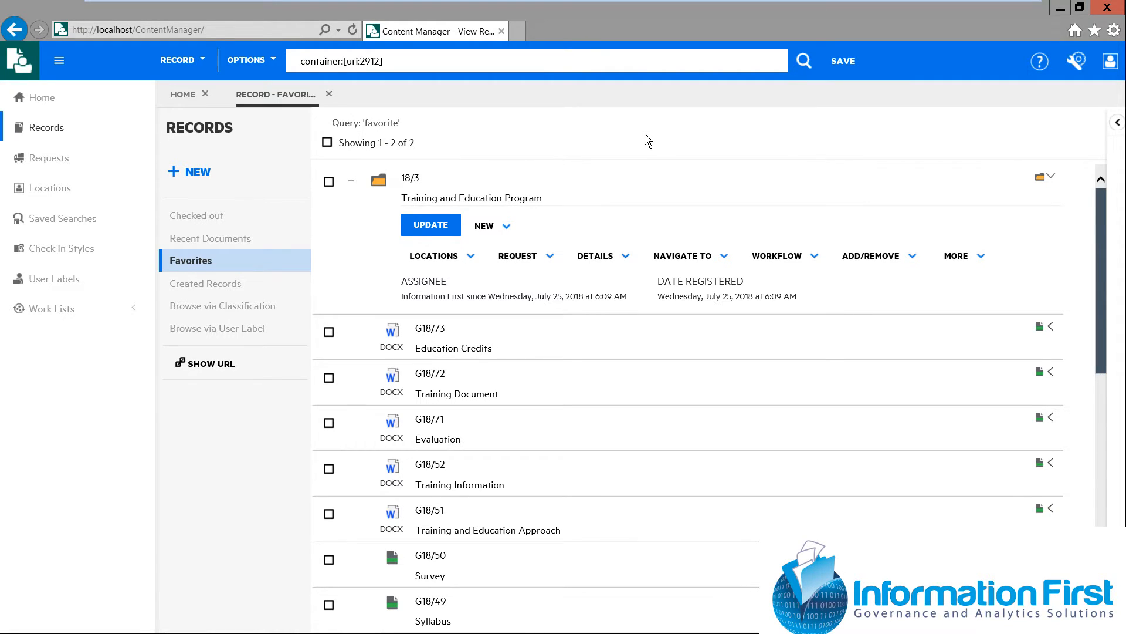
pyautogui.click(513, 237)
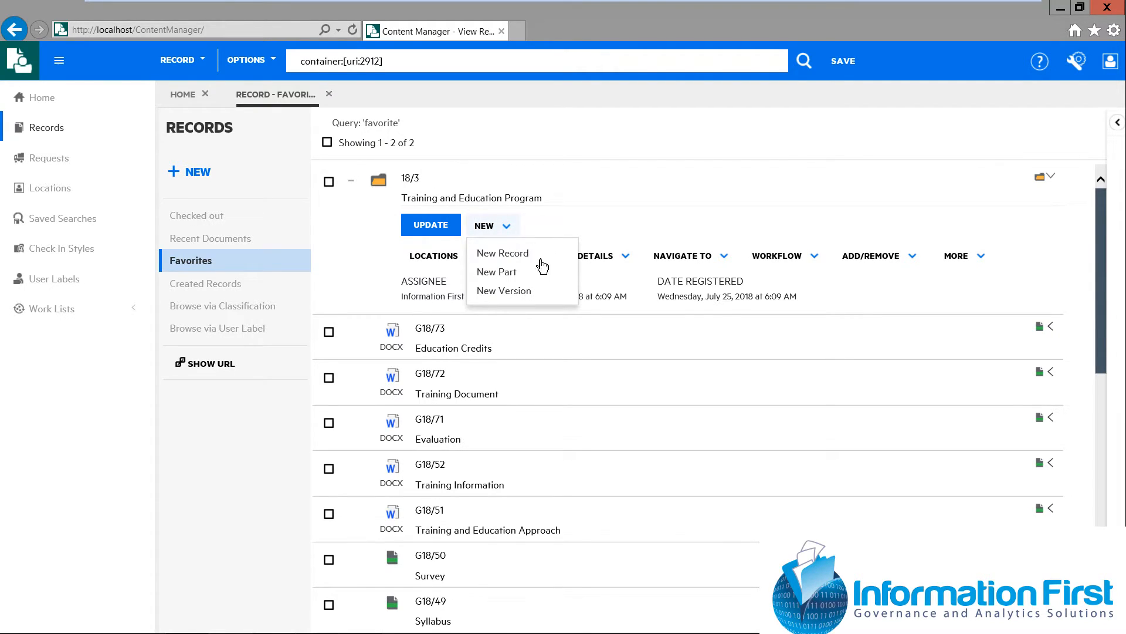
pyautogui.click(511, 258)
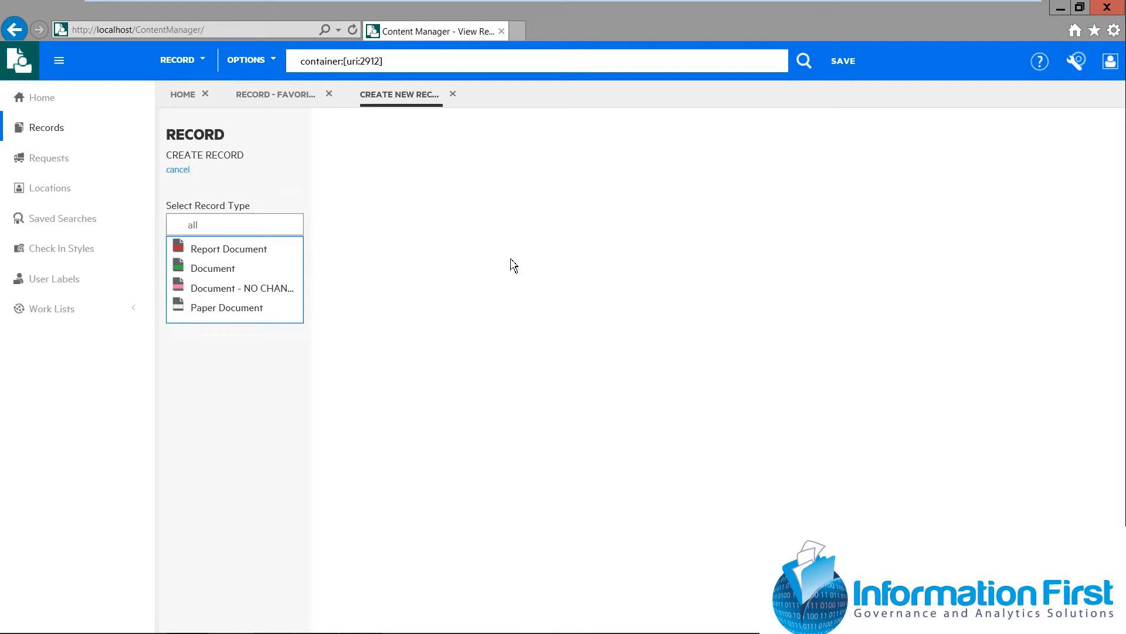
pyautogui.click(215, 270)
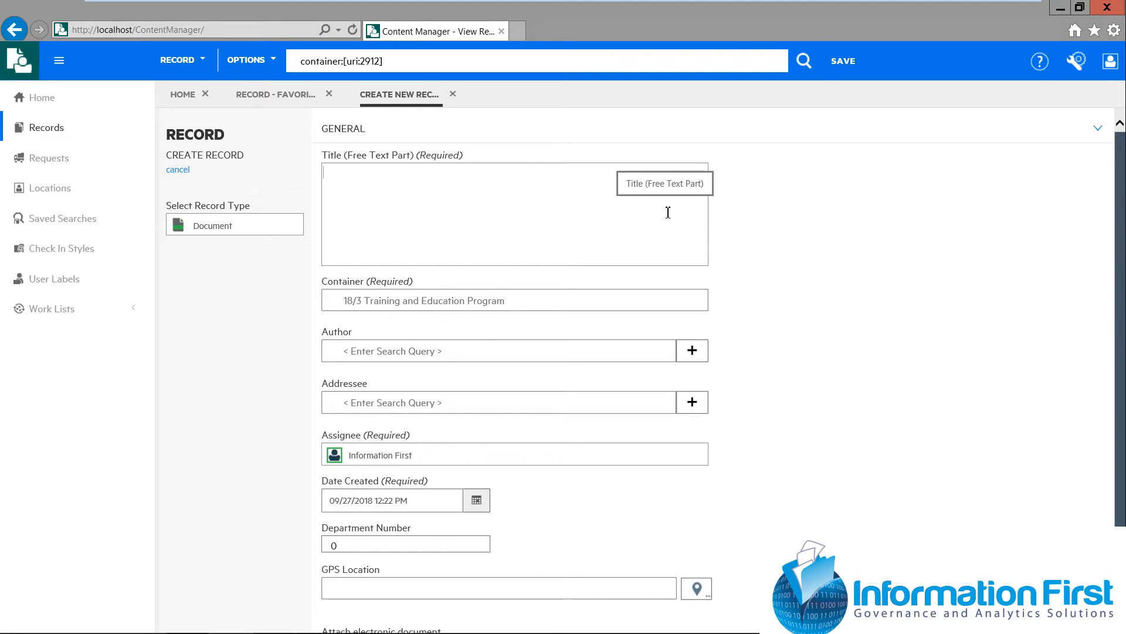
# Title the new record "Webinar Document"
pyautogui.write('W en')
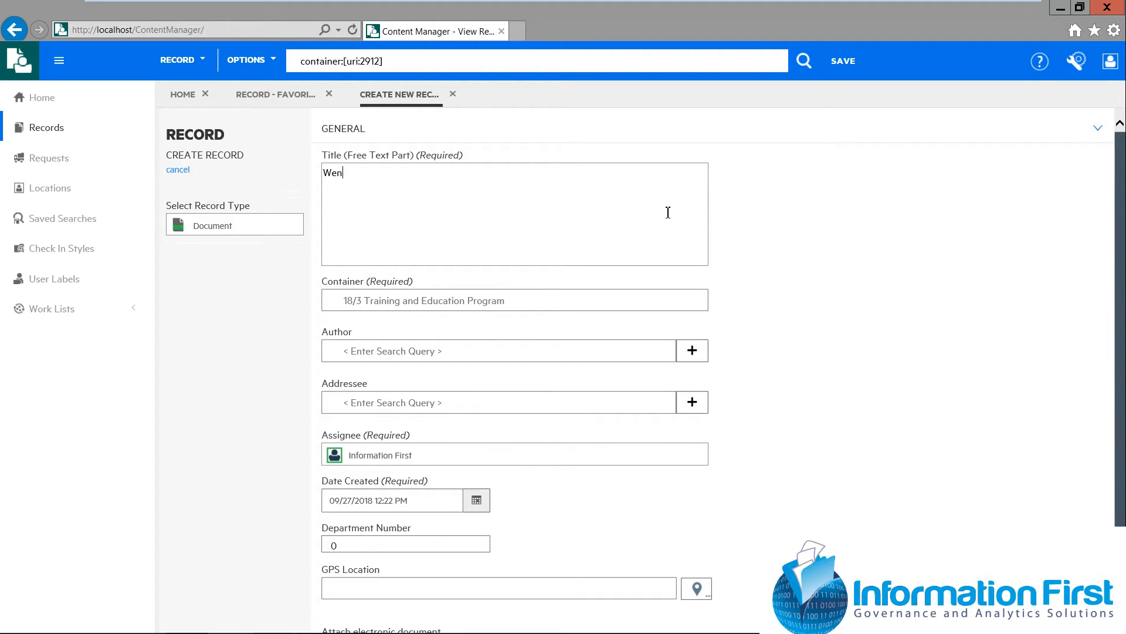
pyautogui.press('BackSpace')
pyautogui.write('binar Document')
# Try to set the new record's Department Number to 23
pyautogui.scroll(-2, 918, 469)
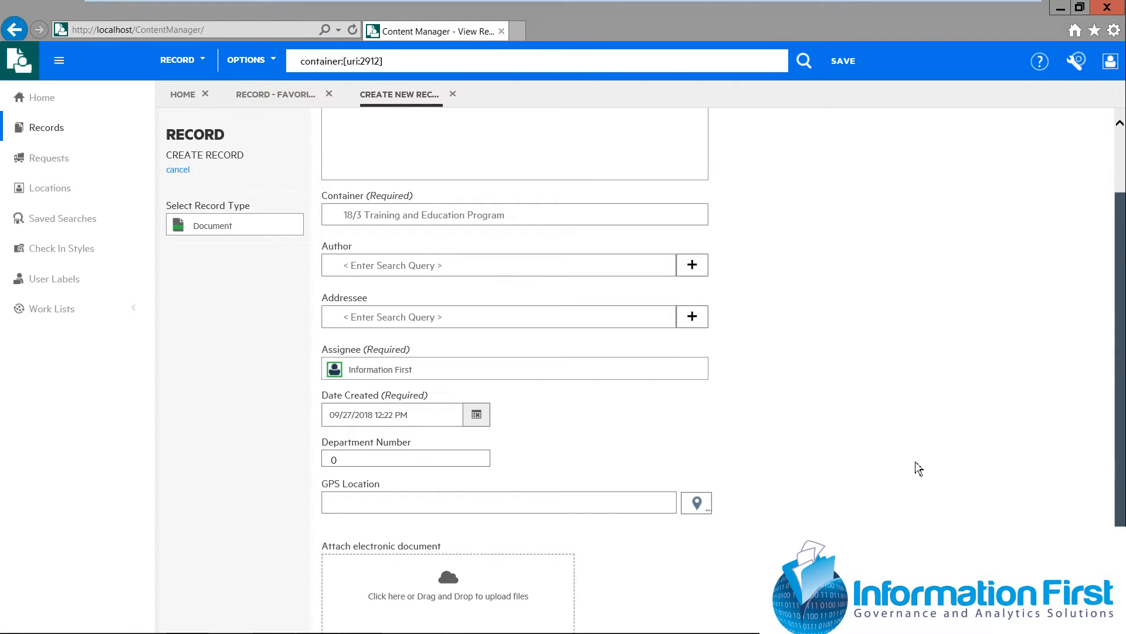
pyautogui.click(358, 457)
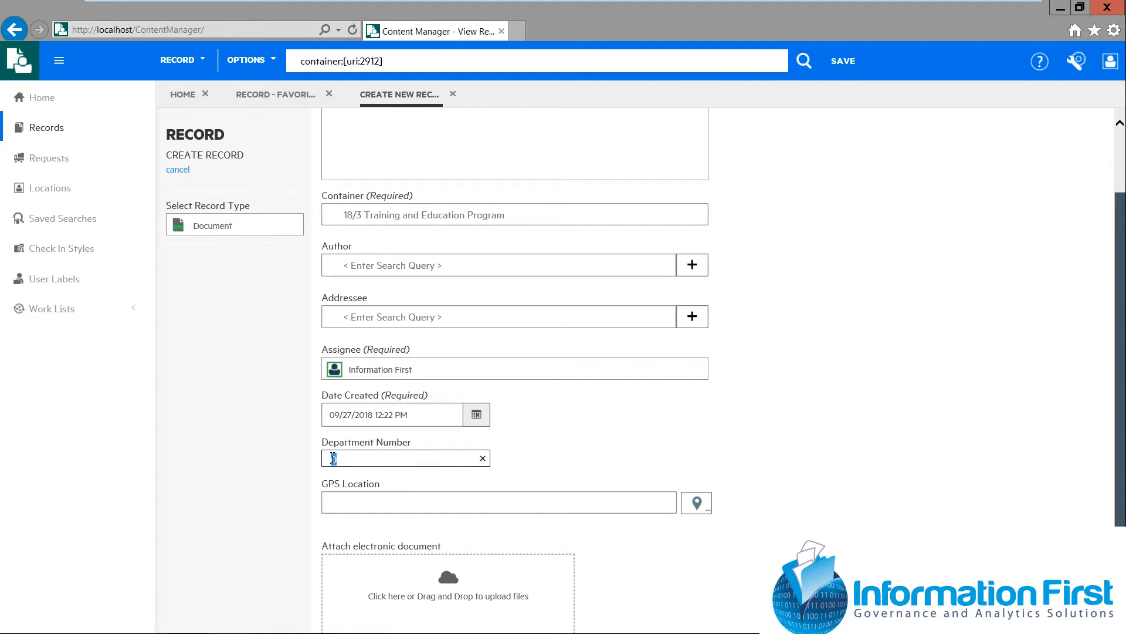
pyautogui.doubleClick(332, 458)
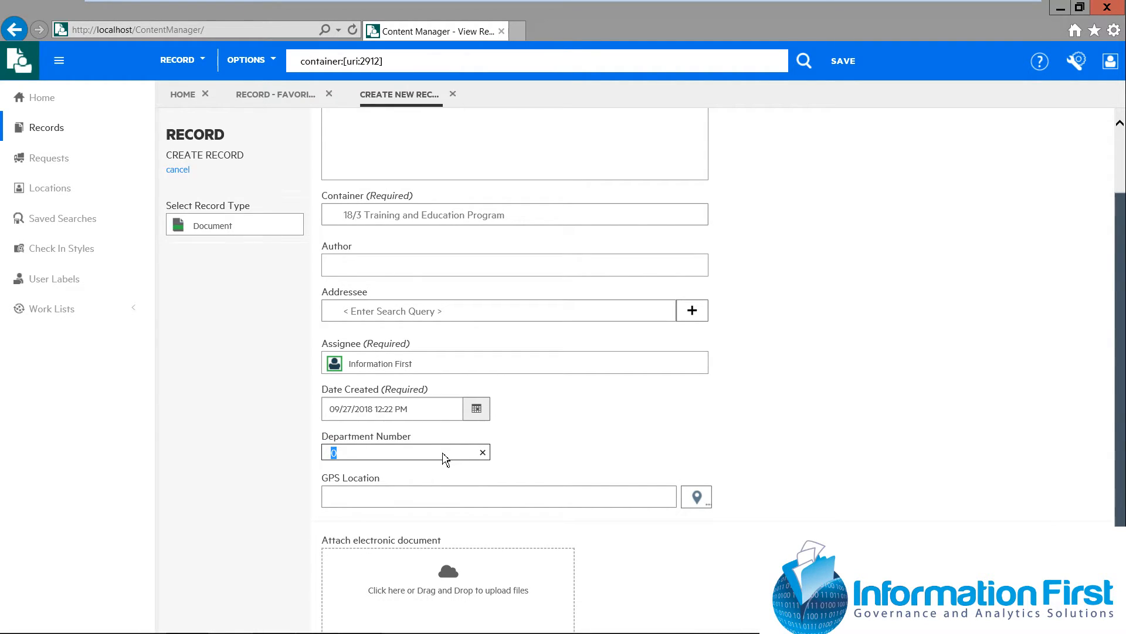
pyautogui.write('23')
pyautogui.click(409, 482)
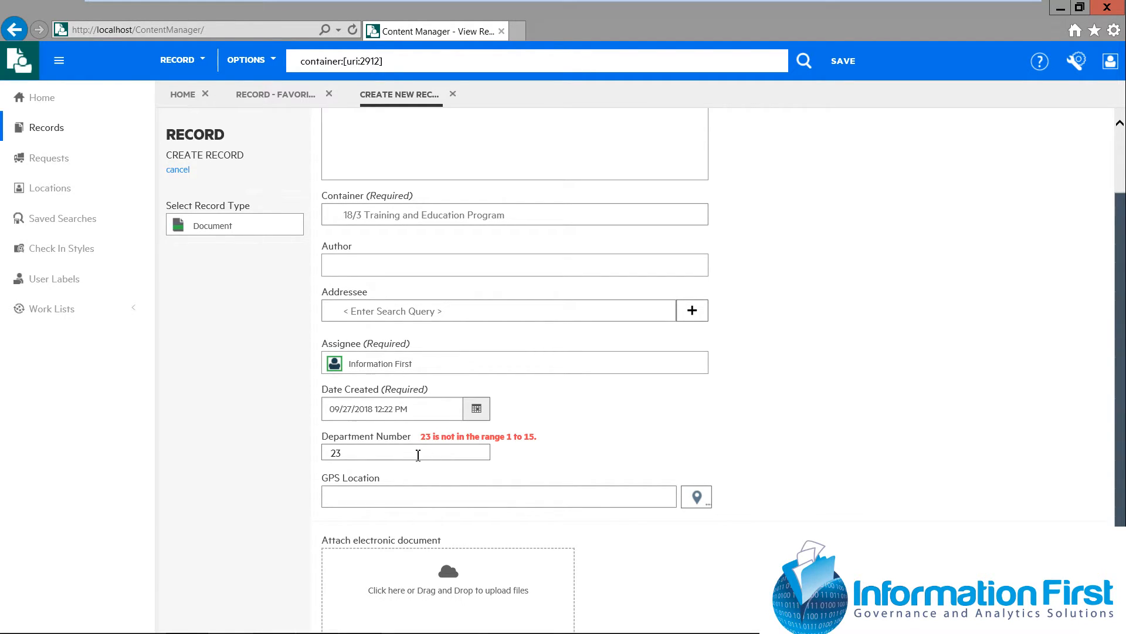
# Set the new record's Department Number to 12
pyautogui.click(329, 451)
pyautogui.moveTo(329, 451); pyautogui.dragTo(342, 452)
pyautogui.write('12')
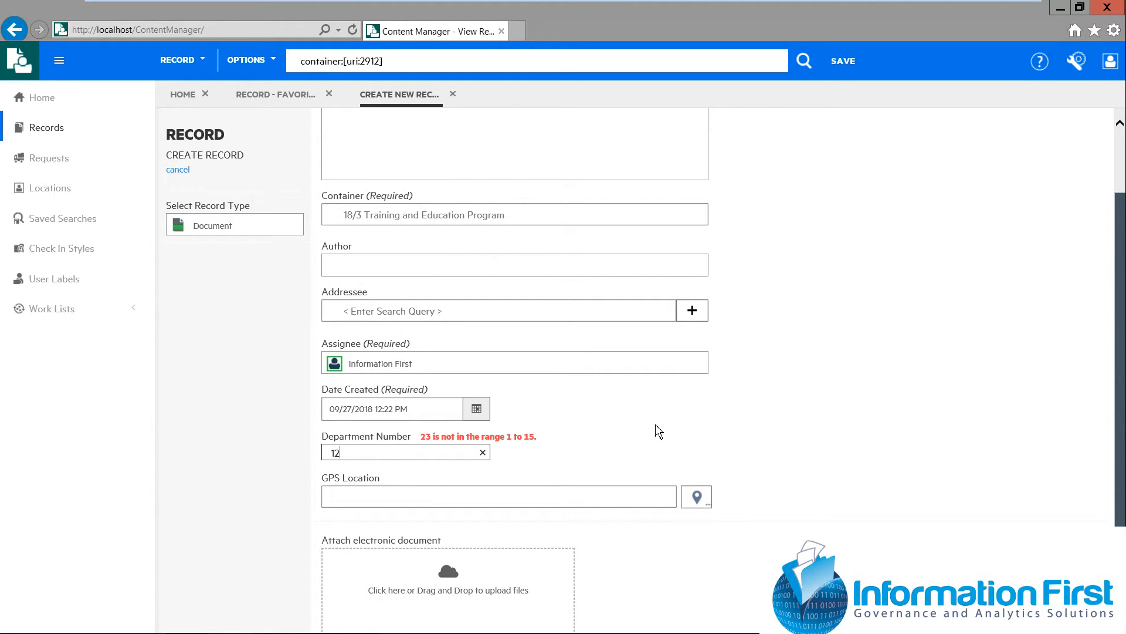
# Attach Delivery Options.docx from the Training Offerings folder as the electronic document and save the record
pyautogui.scroll(-1, 849, 410)
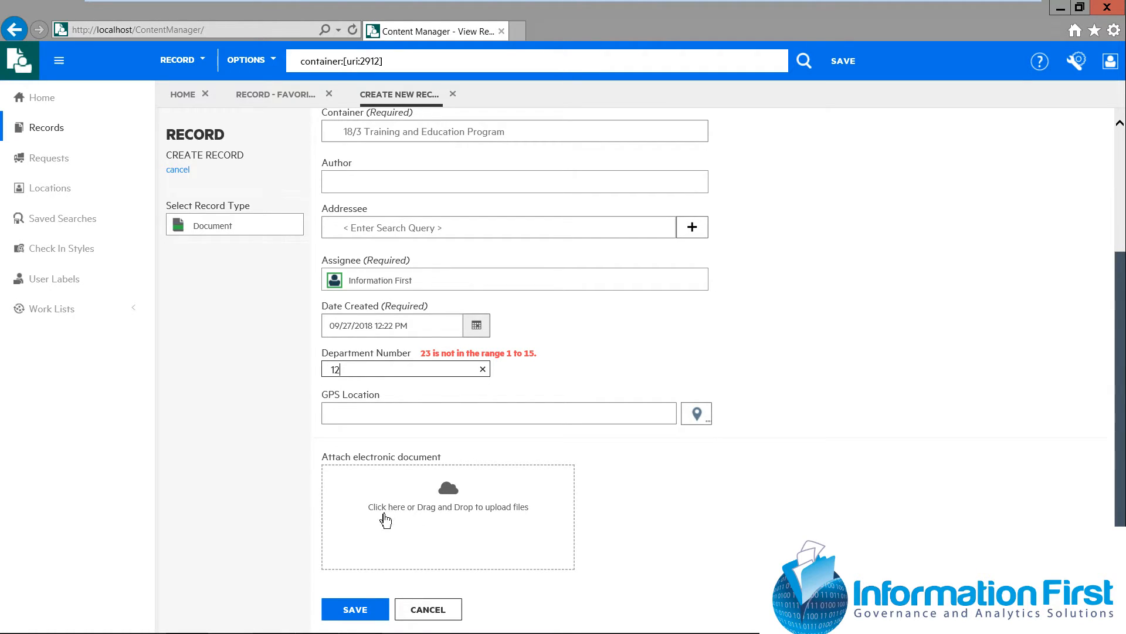
pyautogui.click(450, 499)
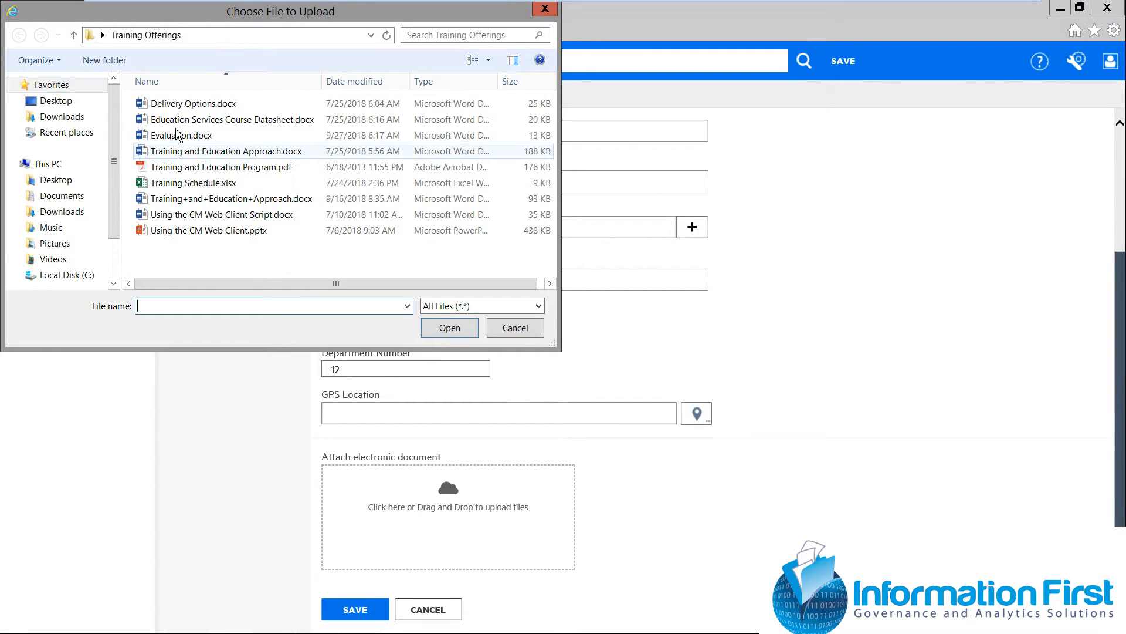
pyautogui.click(176, 107)
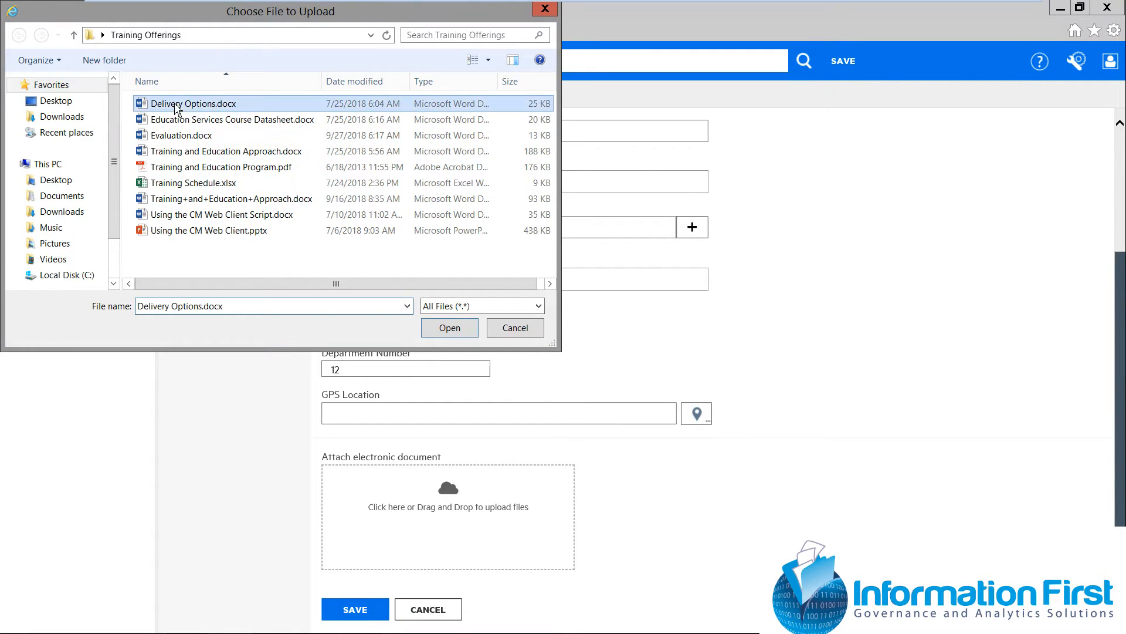
pyautogui.click(460, 329)
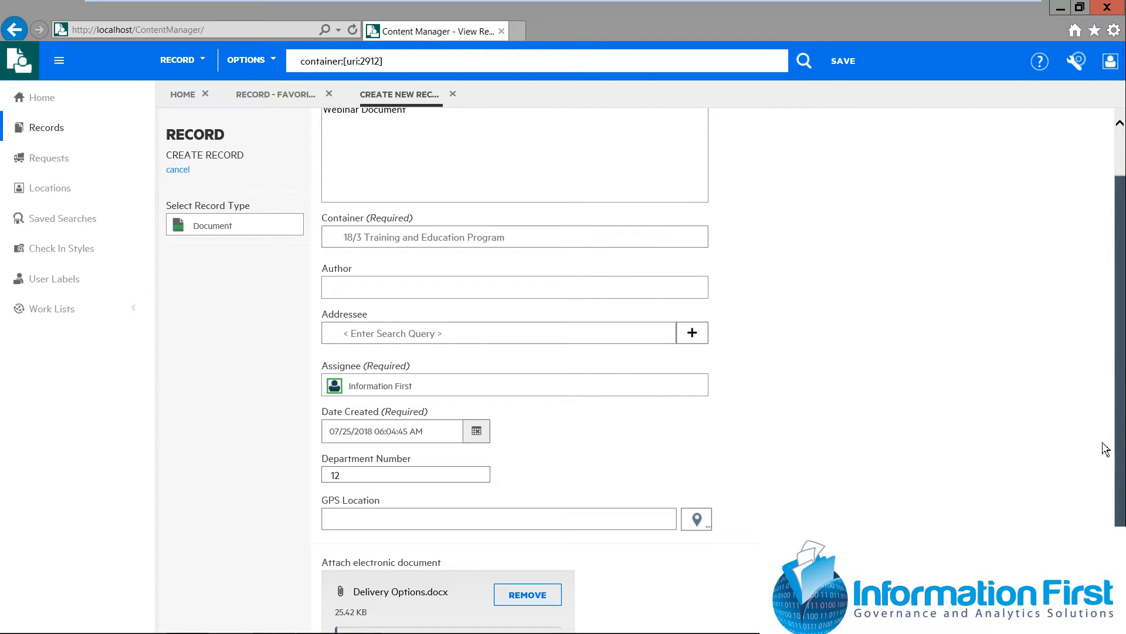
pyautogui.moveTo(1122, 481); pyautogui.dragTo(1121, 567)
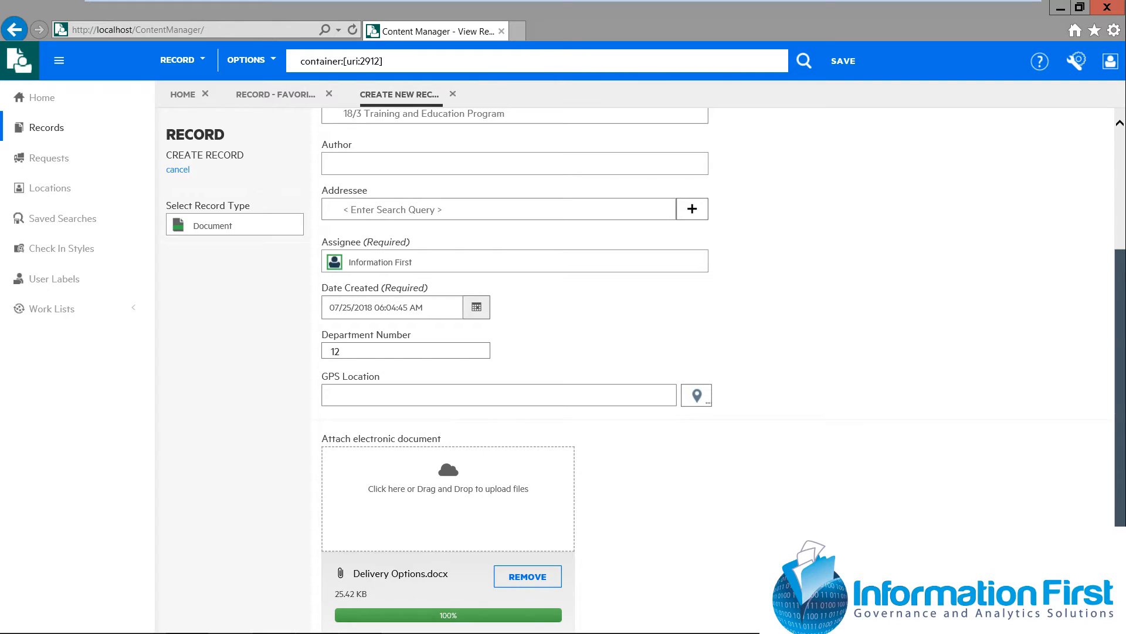
pyautogui.scroll(-2, 932, 526)
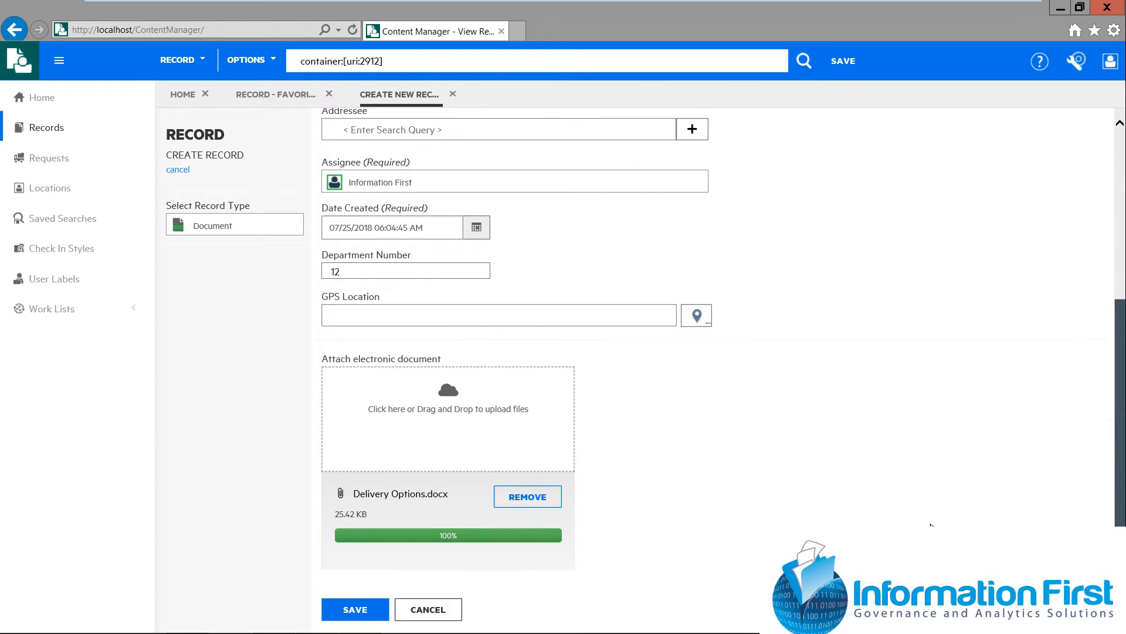
pyautogui.click(376, 611)
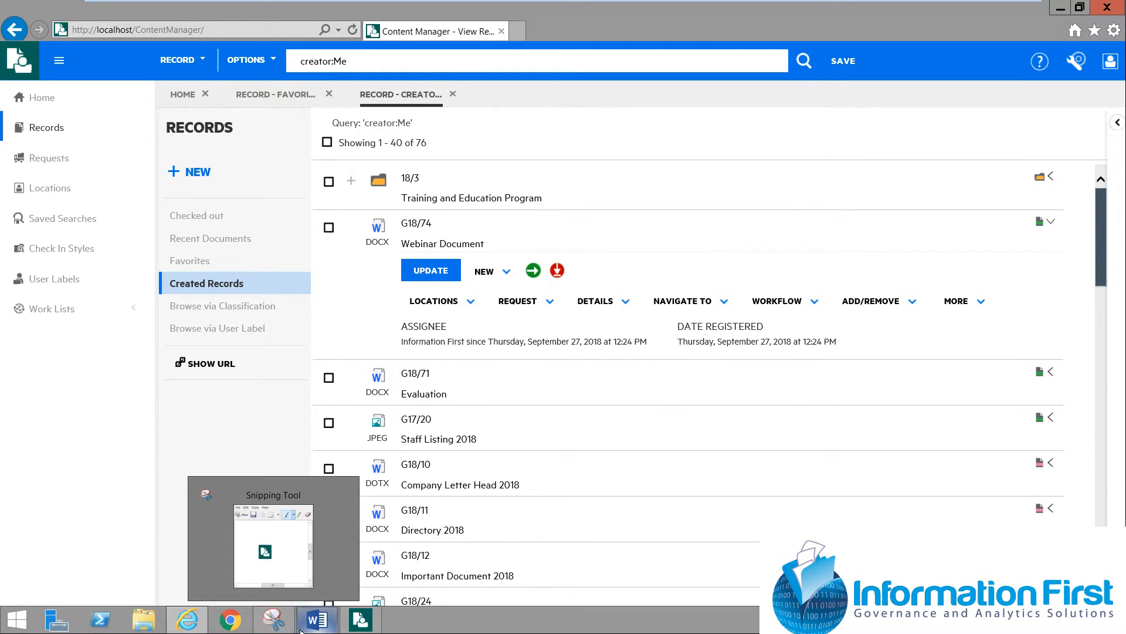
# Switch to Word, review the Content Manager integration options, and return to the blank document
pyautogui.click(316, 626)
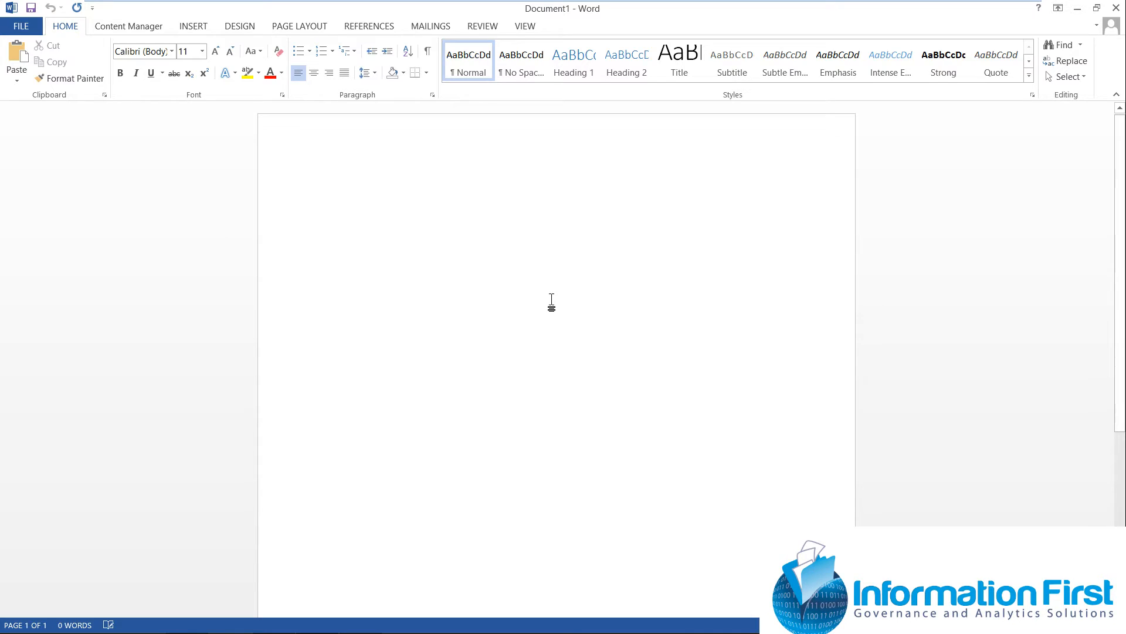
pyautogui.click(24, 28)
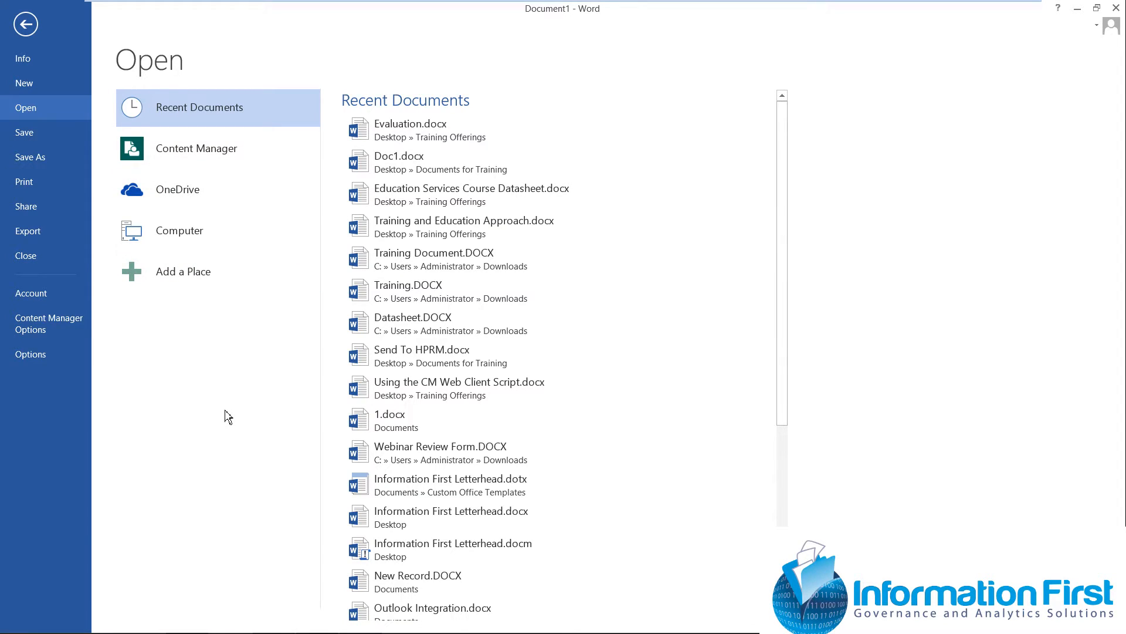
pyautogui.click(48, 323)
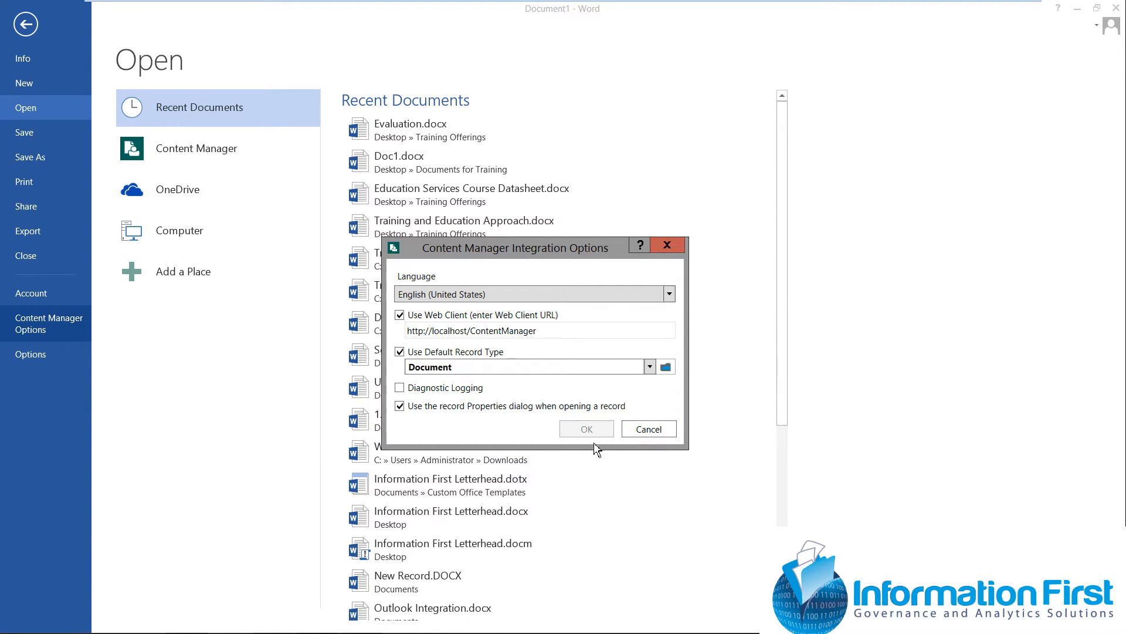
pyautogui.click(651, 434)
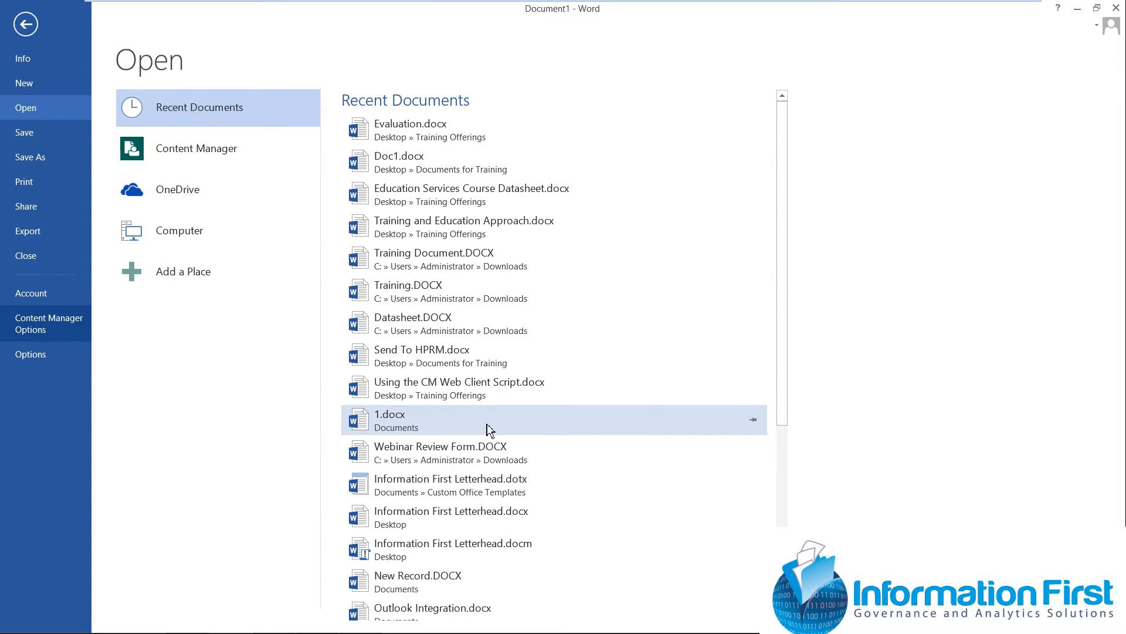
pyautogui.click(34, 31)
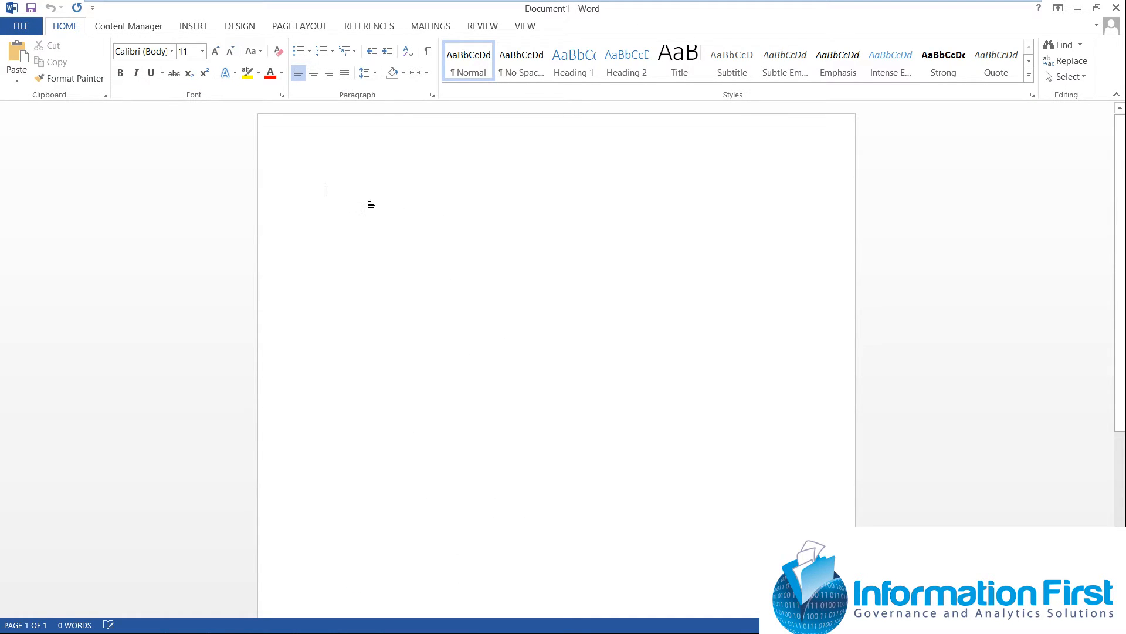
# Enter the text "New Record" in the blank Word document
pyautogui.write('Ne')
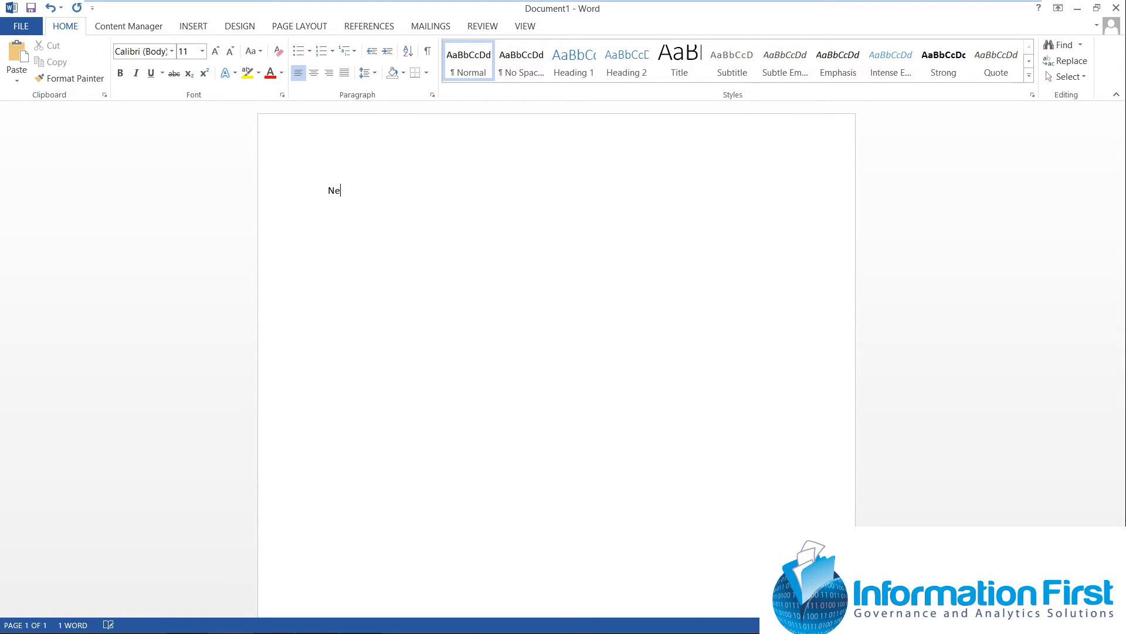
pyautogui.write('w Record')
# Enable Check In on Close for the document, and close it while saving the changes
pyautogui.click(132, 26)
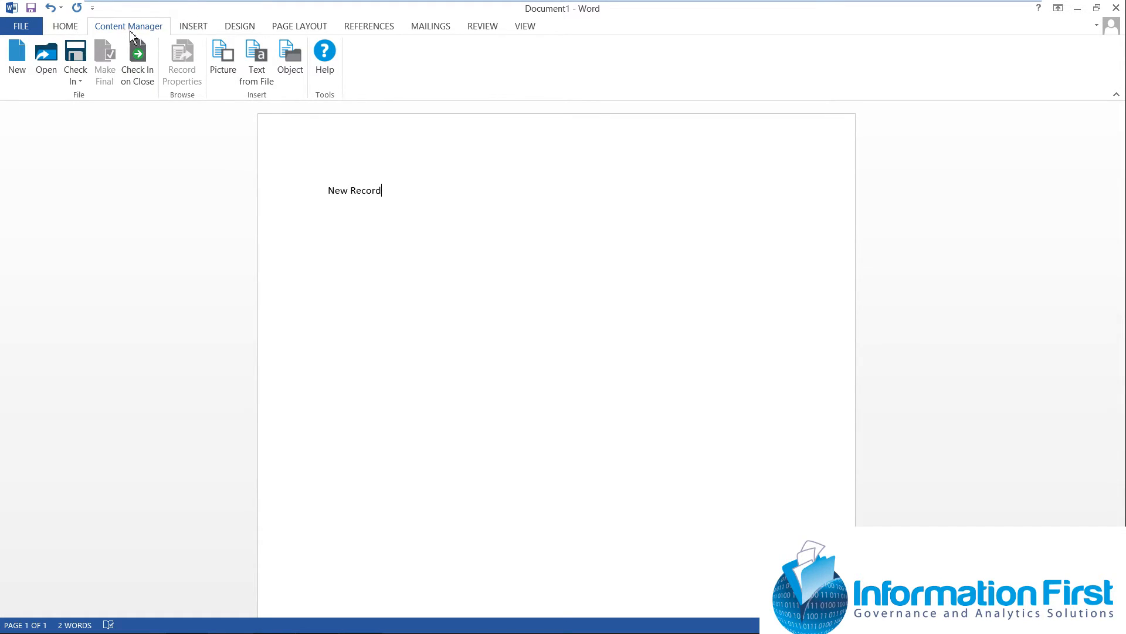
pyautogui.click(141, 81)
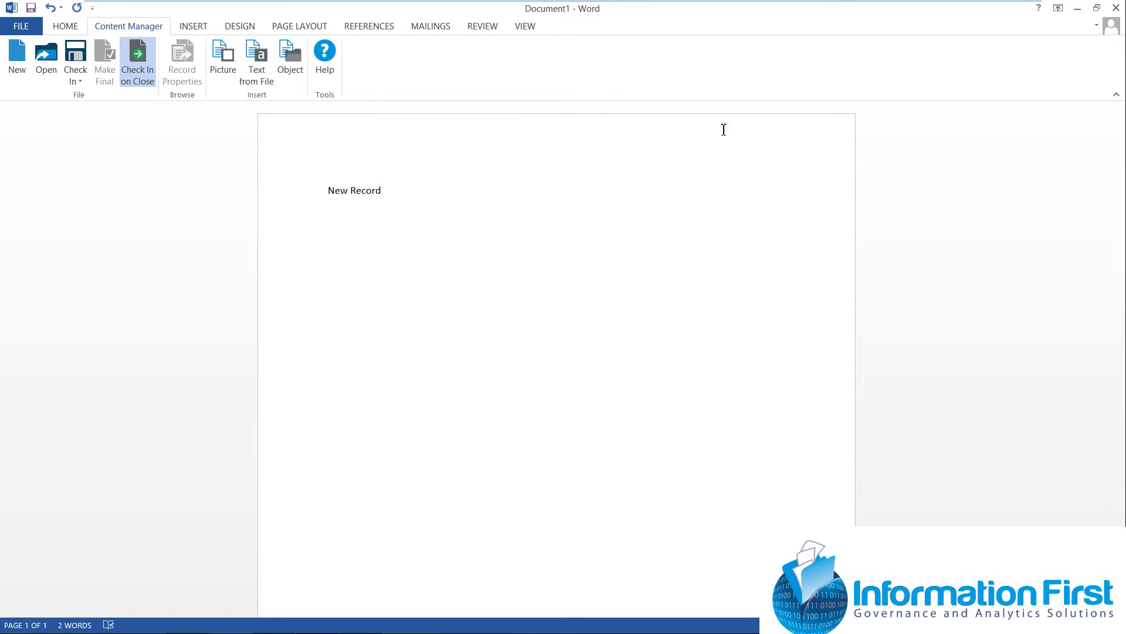
pyautogui.moveTo(270, 3)
pyautogui.click(1117, 7)
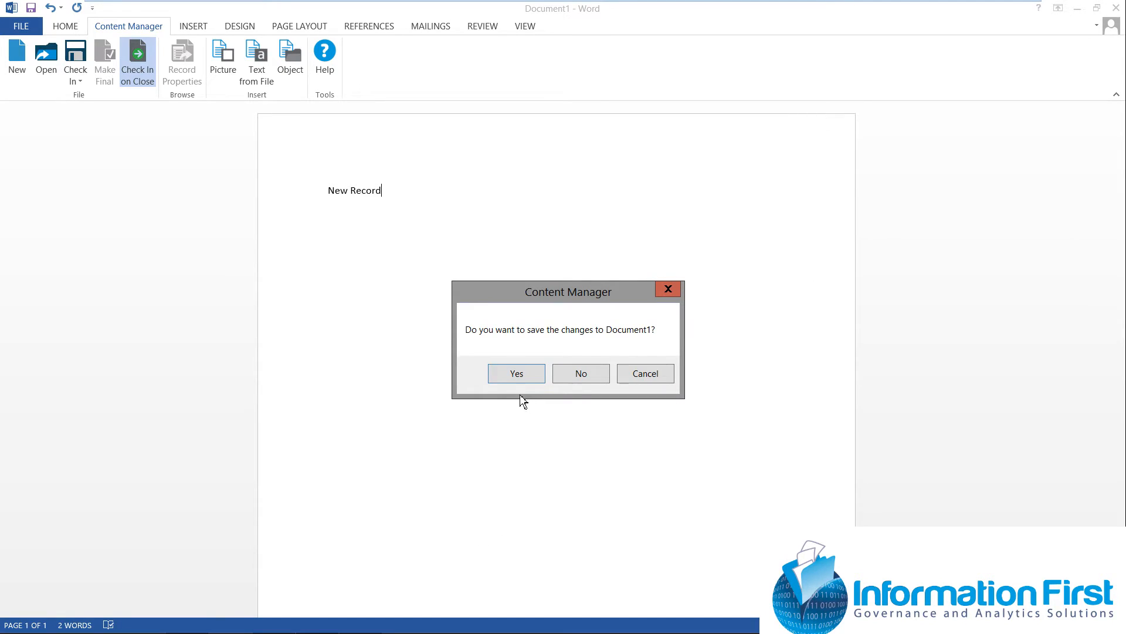
pyautogui.click(518, 375)
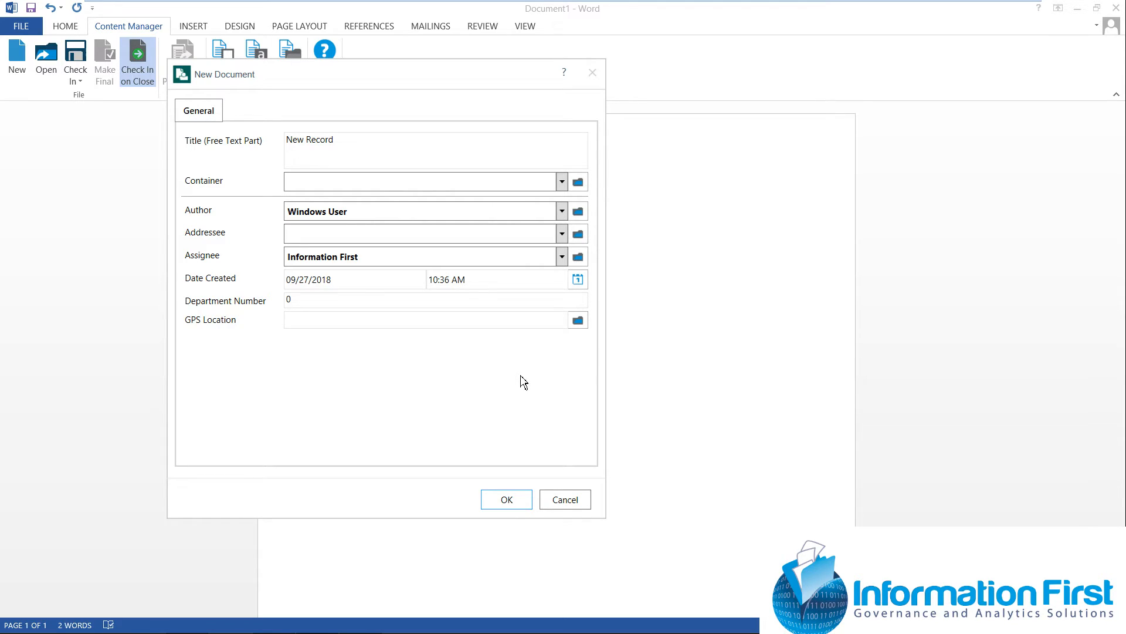
# Set the new document's container to 18/3 Training and Education Program and its Department Number to 12, and create the record
pyautogui.click(563, 181)
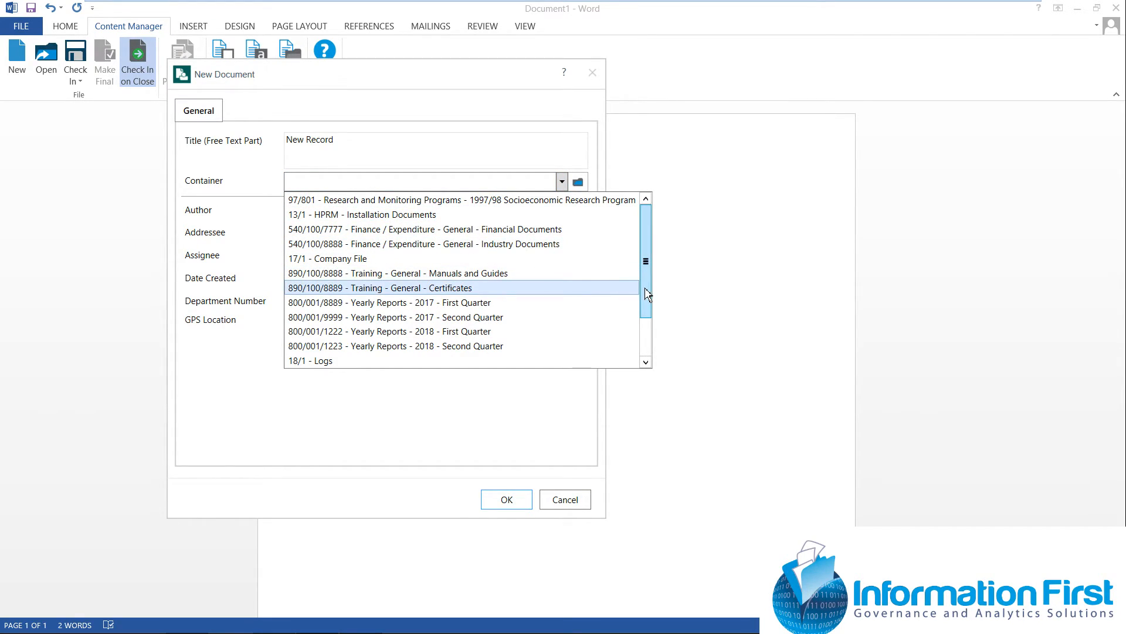
pyautogui.moveTo(646, 288); pyautogui.dragTo(649, 340)
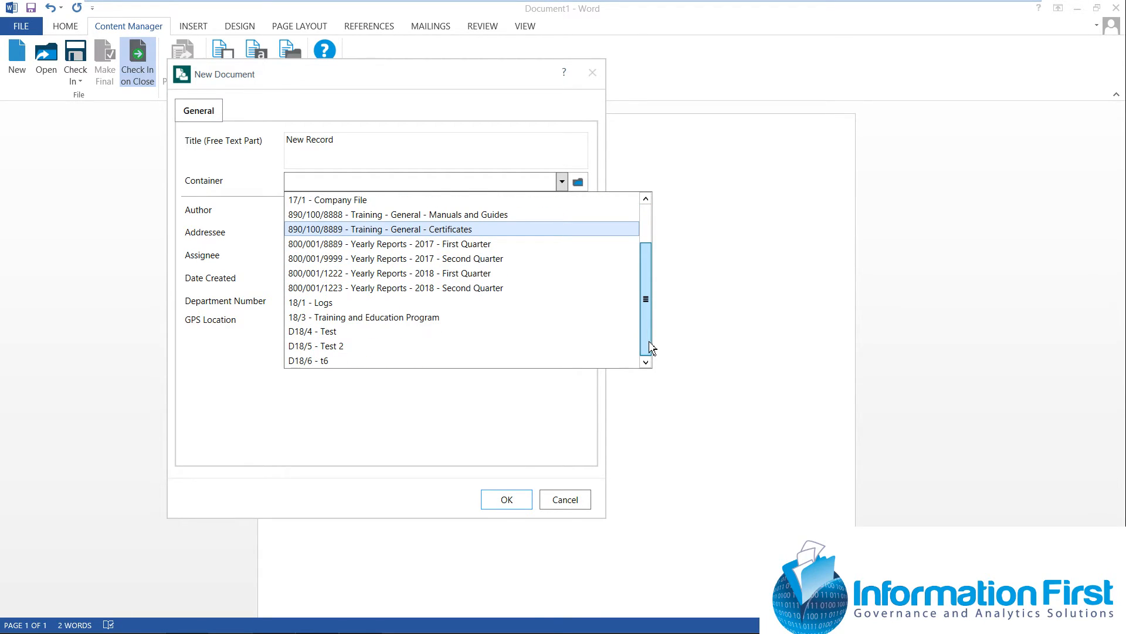
pyautogui.click(424, 318)
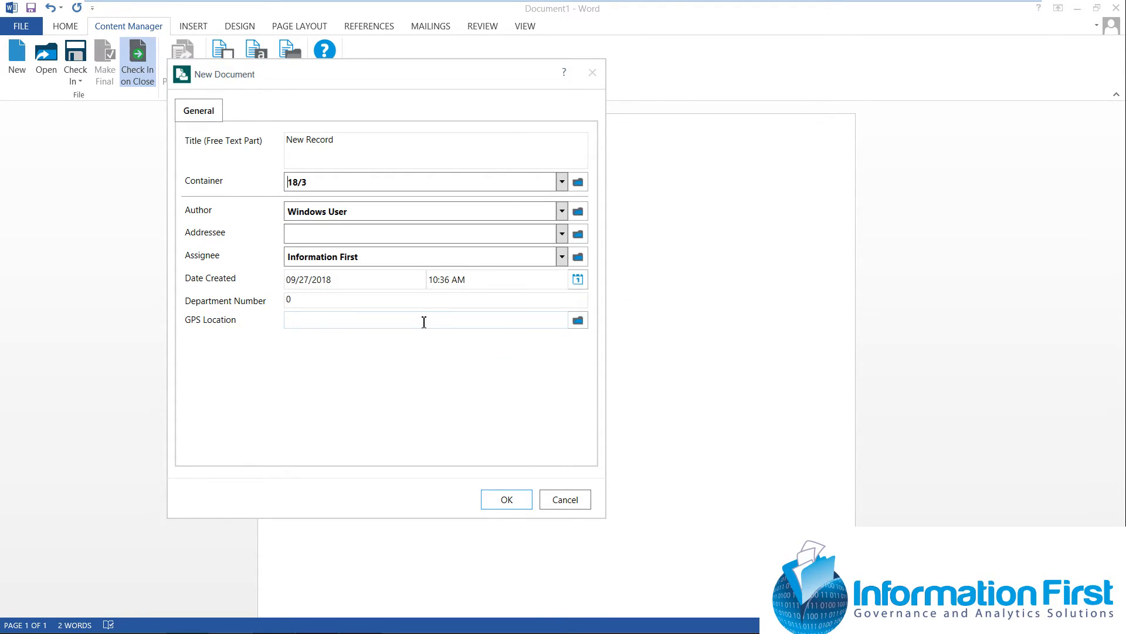
pyautogui.click(299, 301)
pyautogui.write('12')
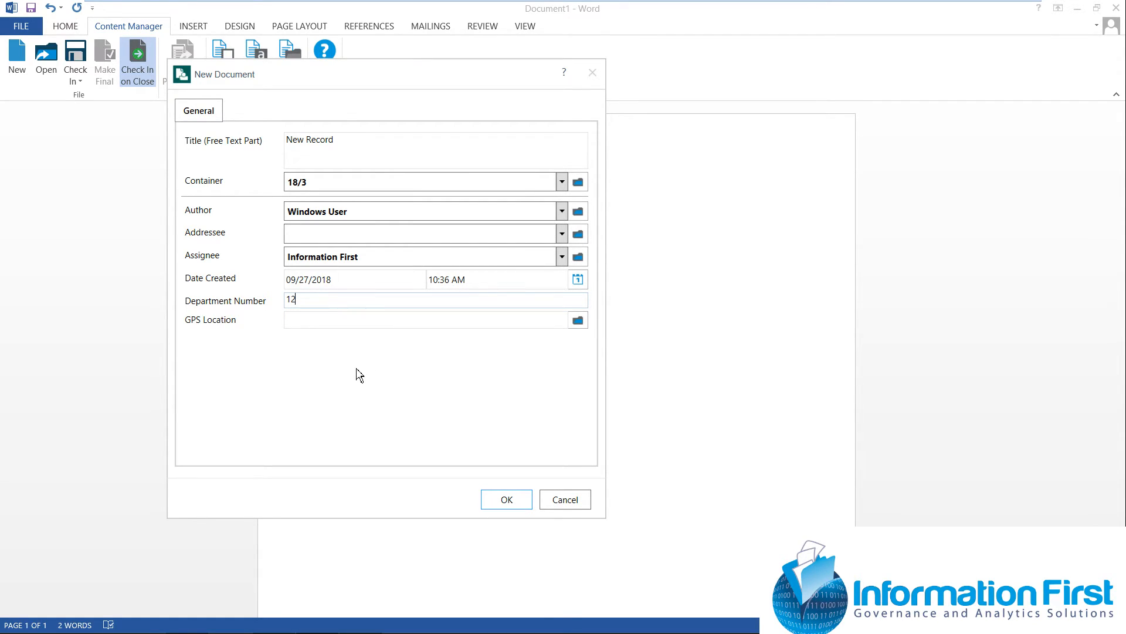
pyautogui.click(503, 505)
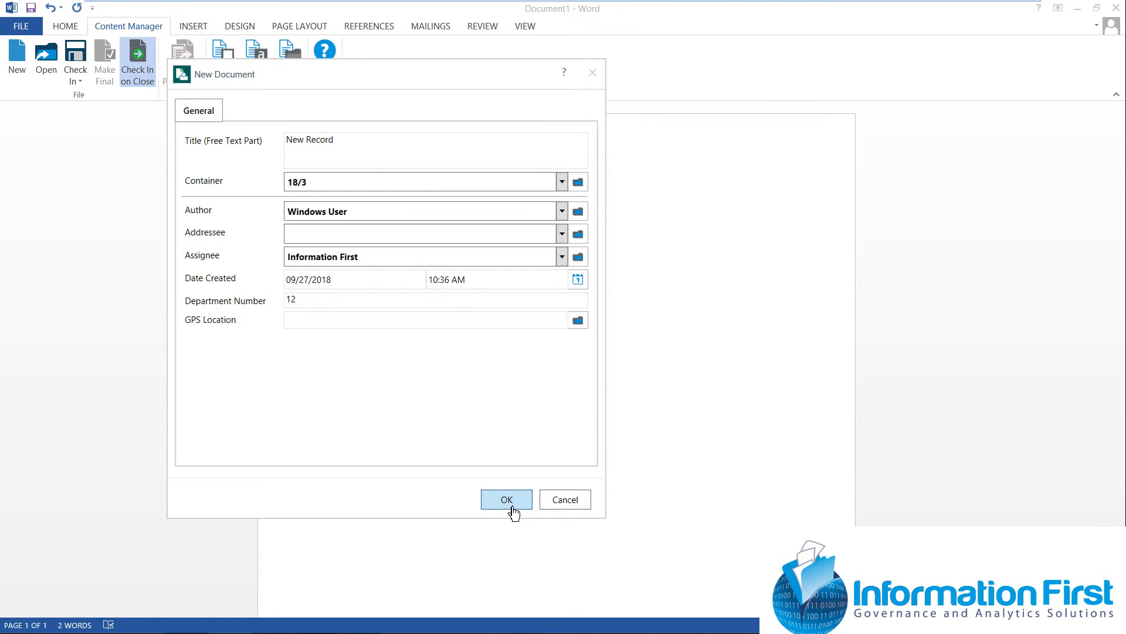
pyautogui.click(513, 508)
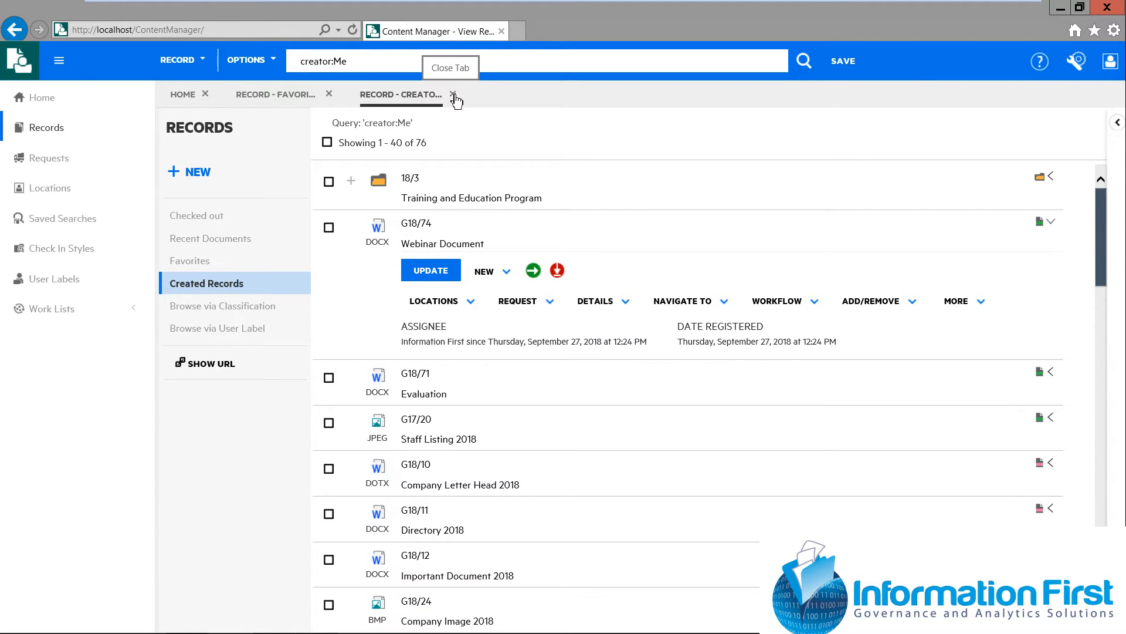
# Switch back to the Content Manager web client and close the created-records results to return to the favorites
pyautogui.click(330, 95)
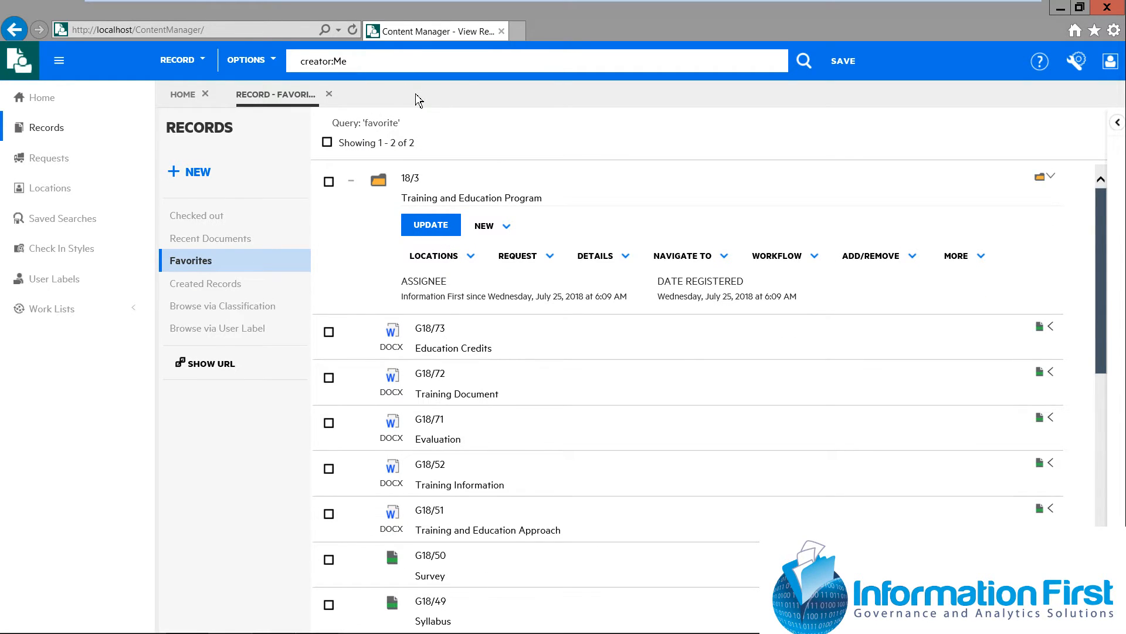
# Close the favorites results and search the records for "webinar"
pyautogui.click(330, 94)
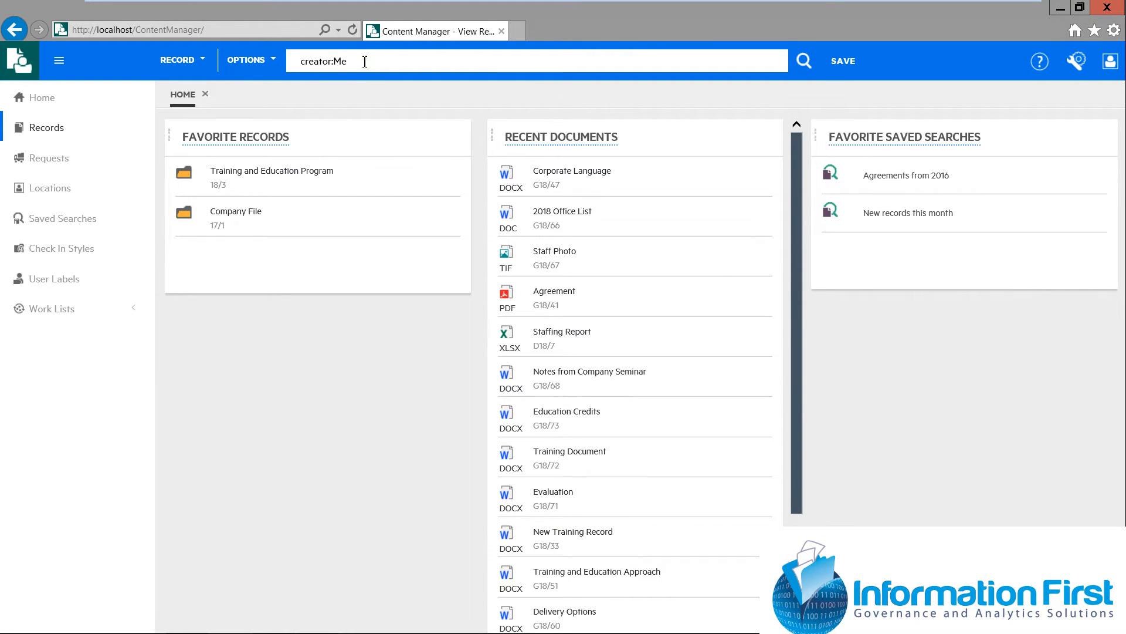
pyautogui.moveTo(364, 61); pyautogui.dragTo(300, 61)
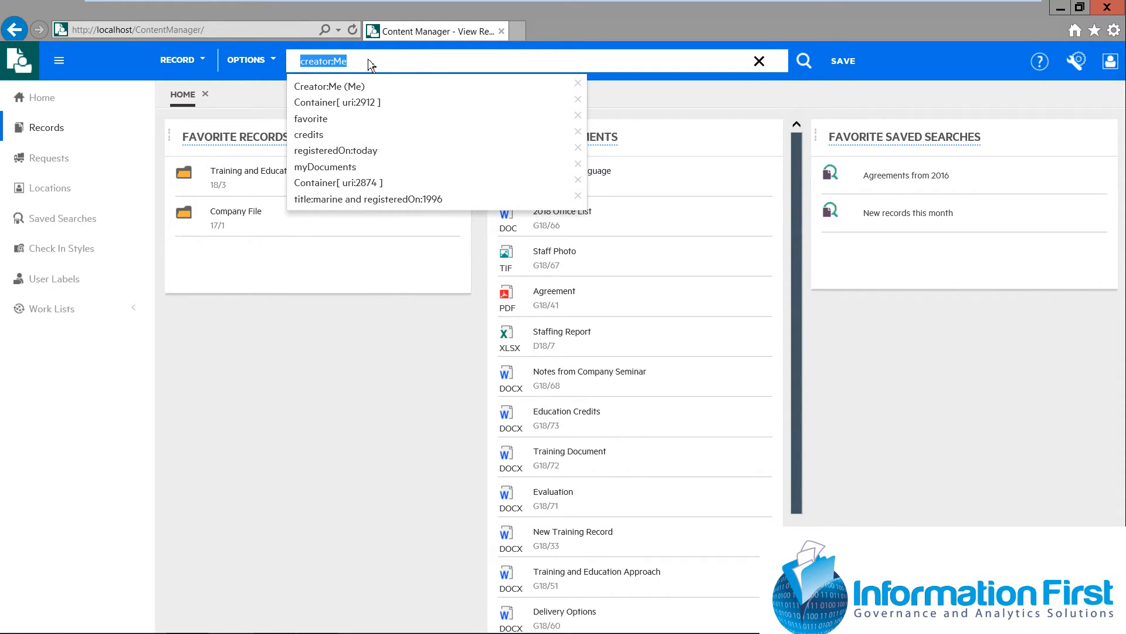
pyautogui.write('webinar')
pyautogui.press('Return')
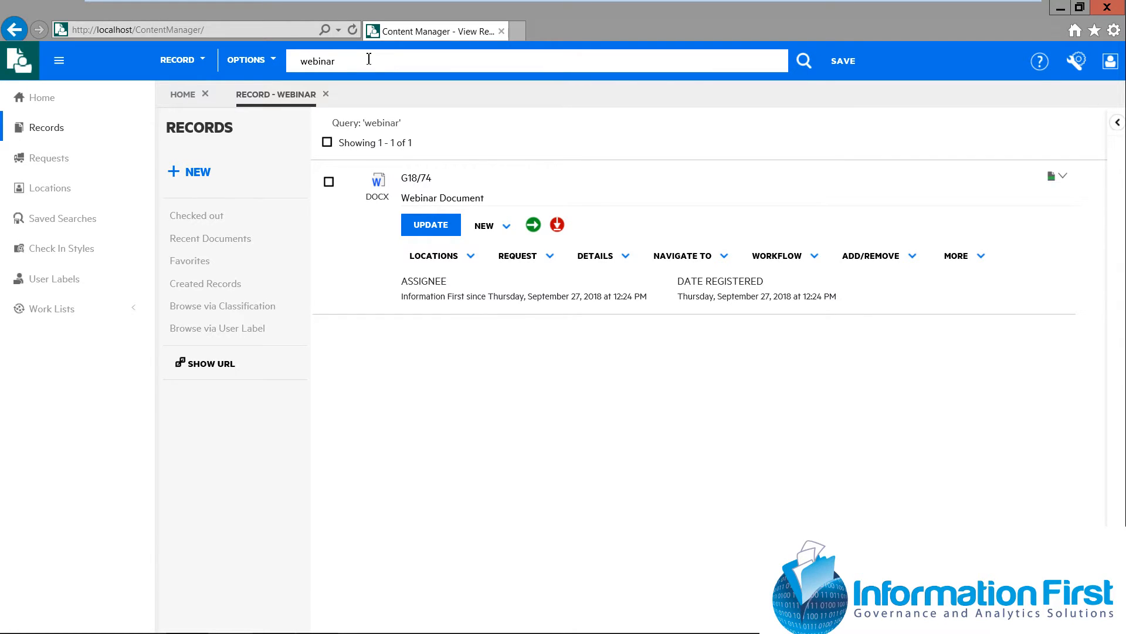
# Open the current search in the Search Editor and delete the "webinar" clause from the query
pyautogui.click(276, 69)
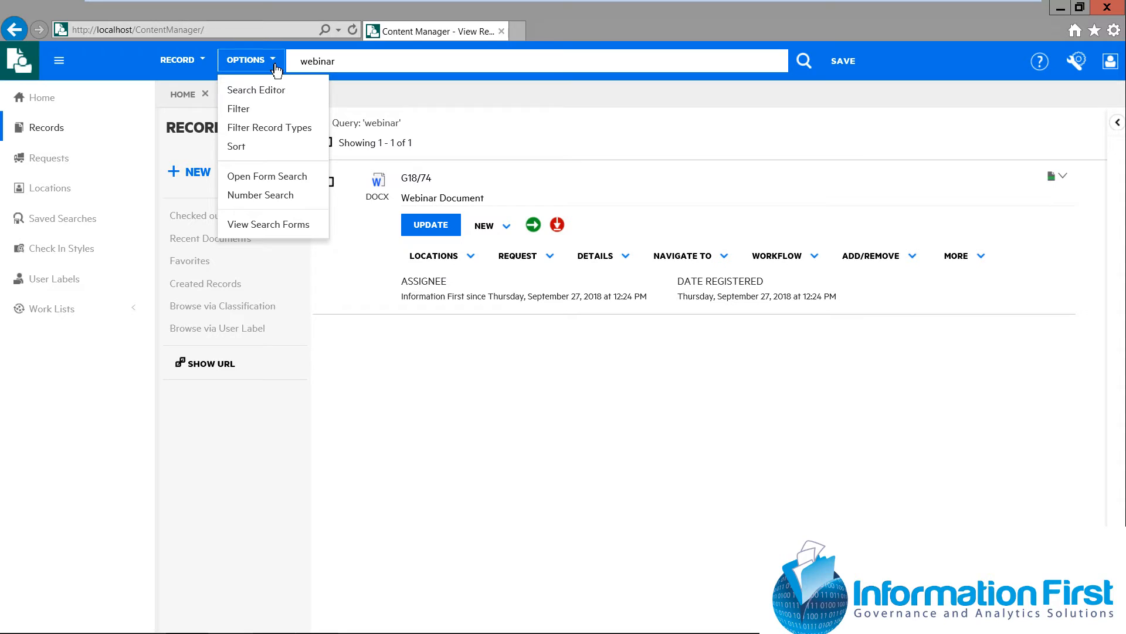
pyautogui.click(305, 98)
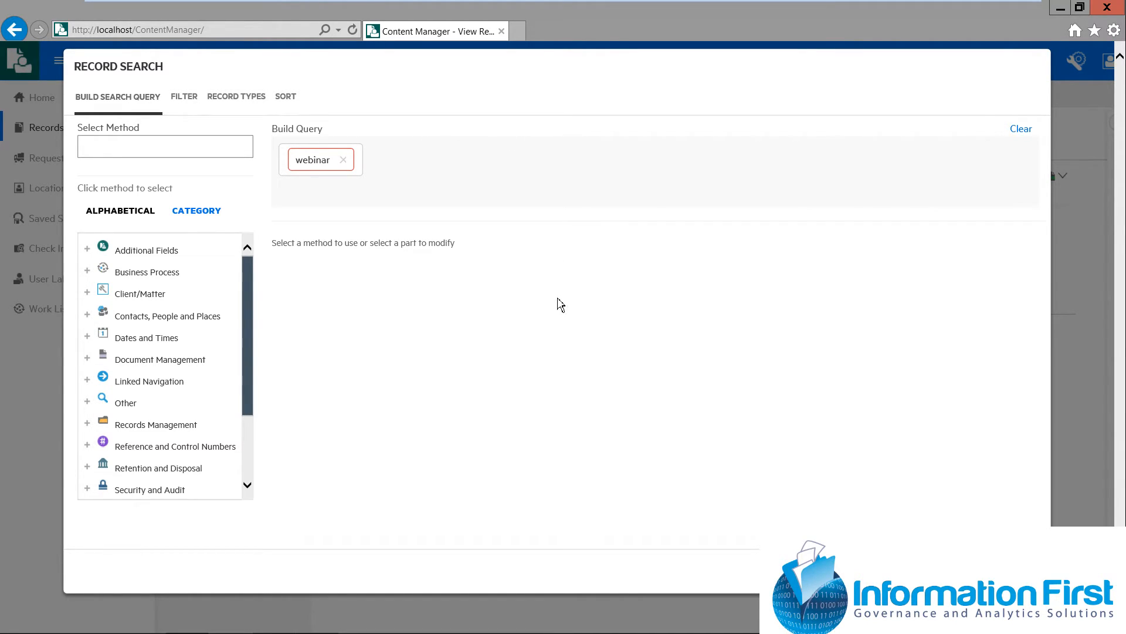
pyautogui.click(359, 169)
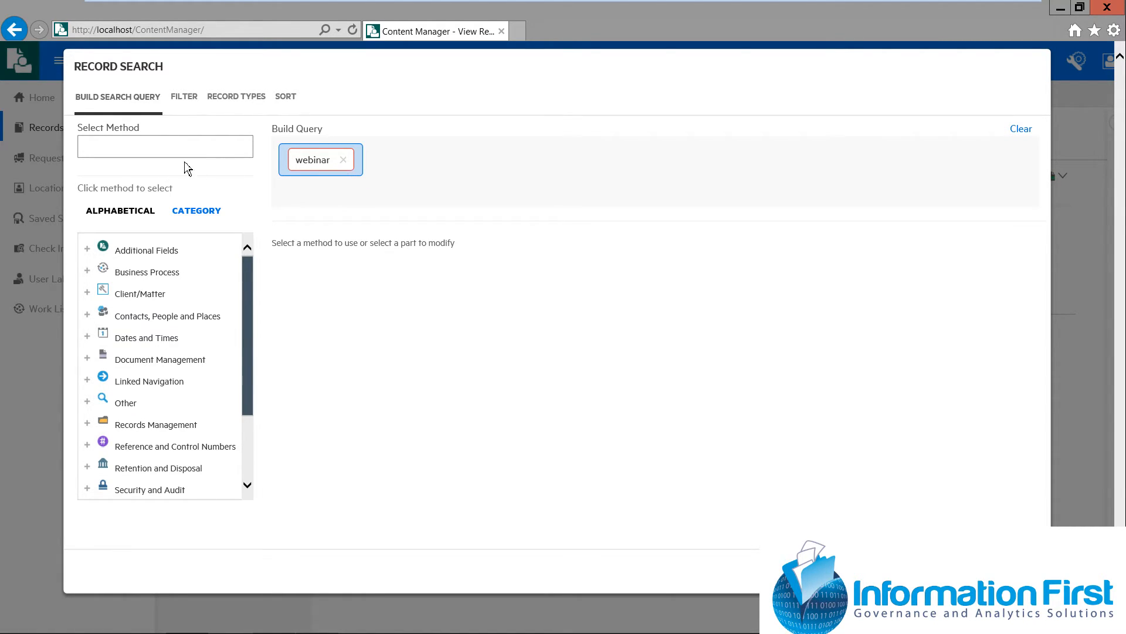
pyautogui.press('Delete')
# Add a Date Registered search clause with a date range from 09/01/2018 to 09/27/2018
pyautogui.click(116, 143)
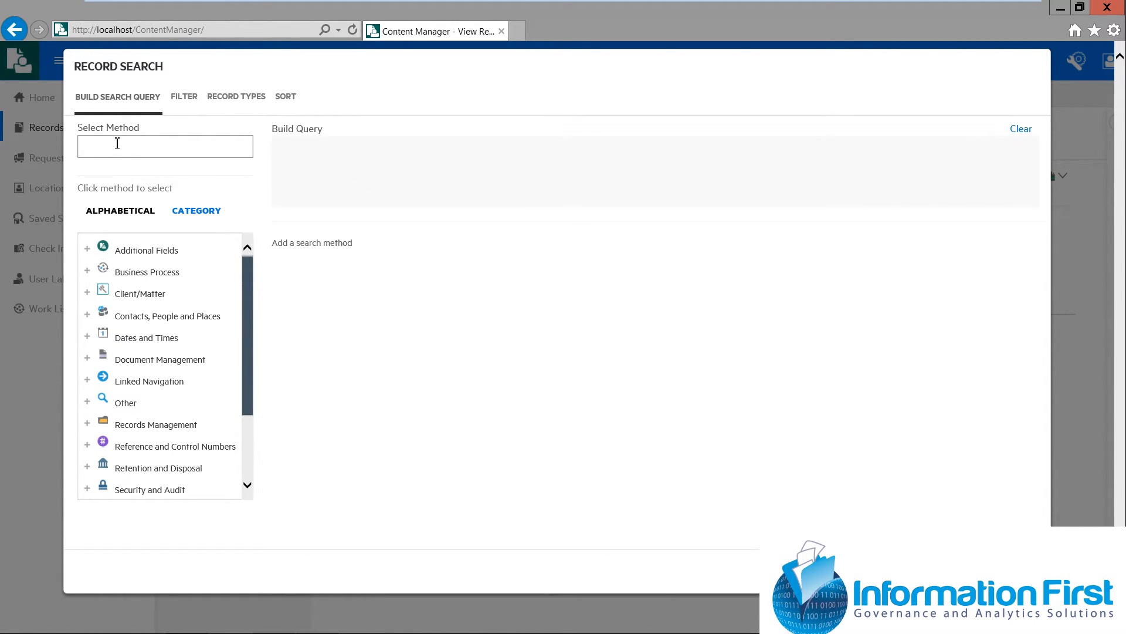
pyautogui.write('date')
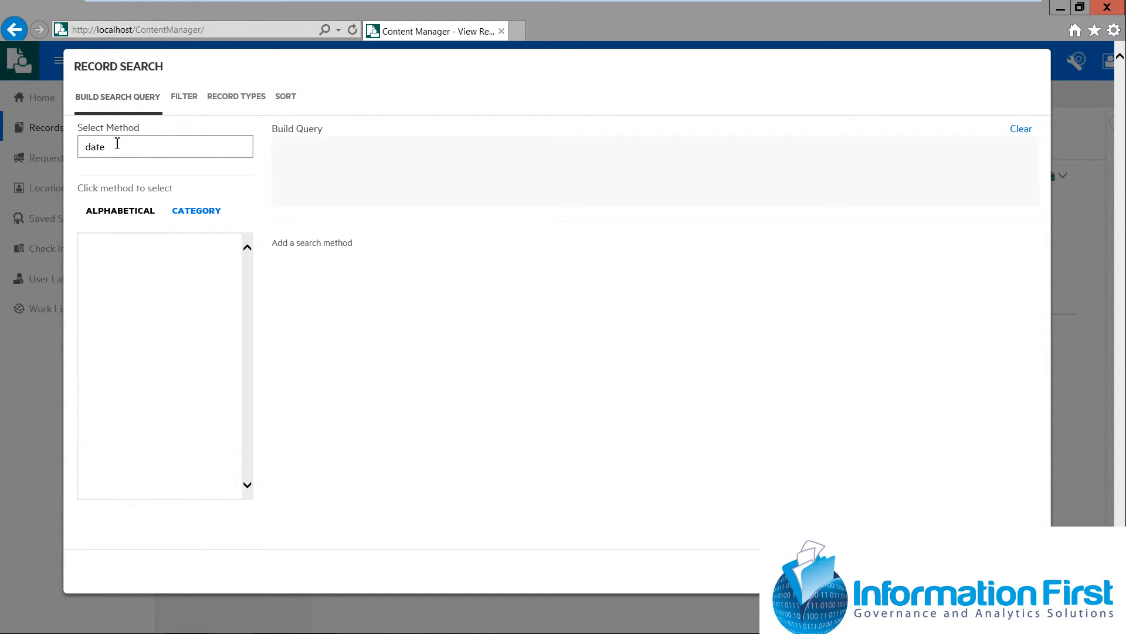
pyautogui.write(' registered')
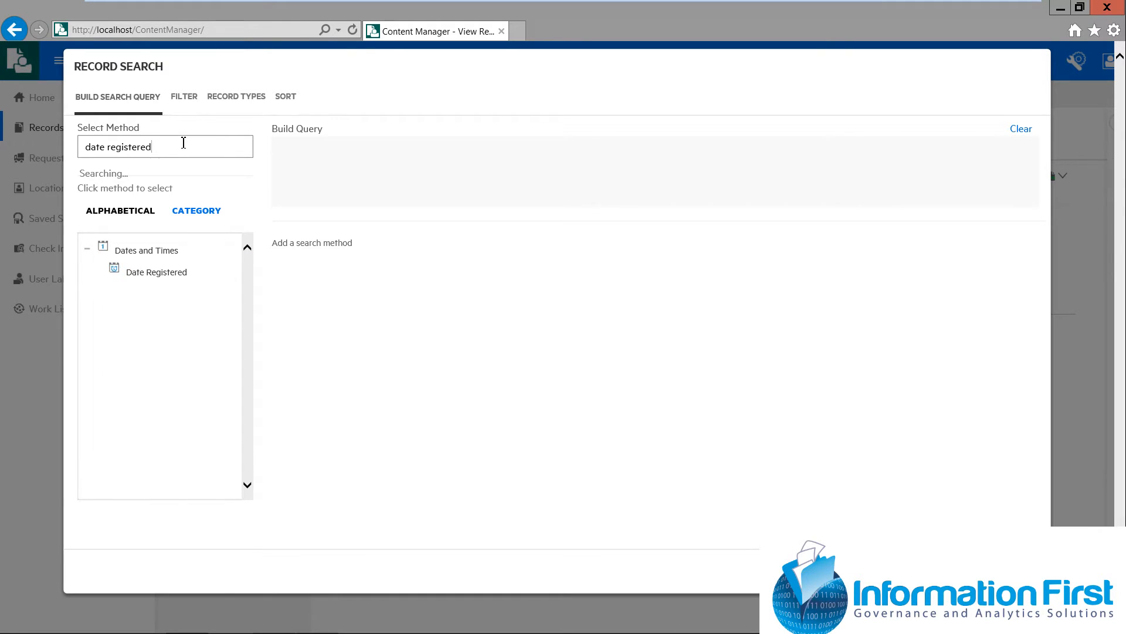
pyautogui.click(170, 281)
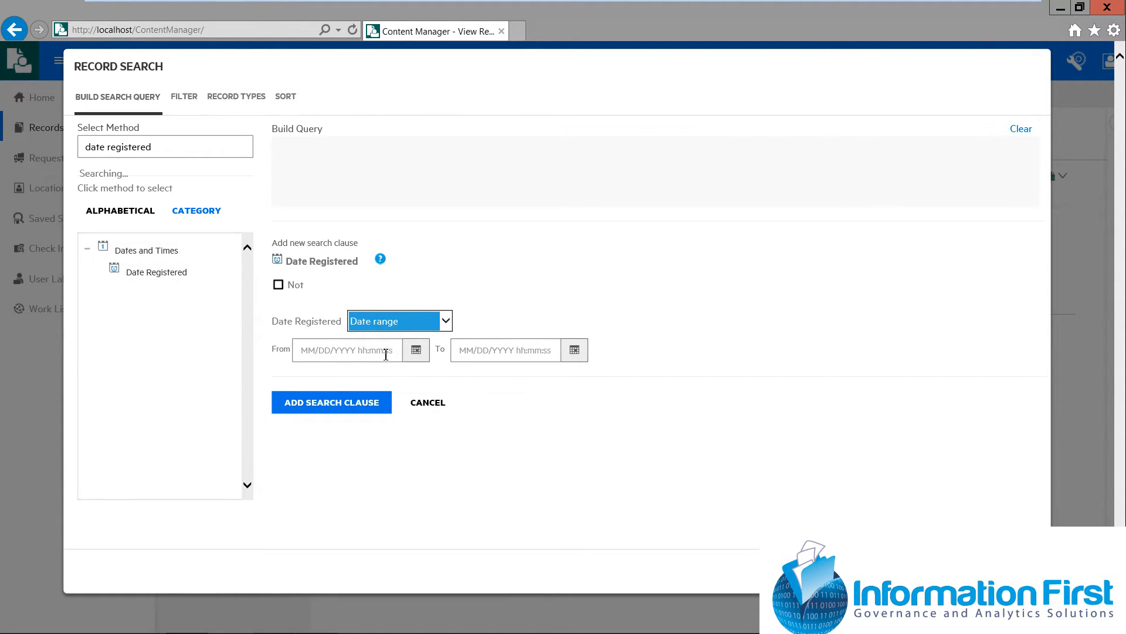
pyautogui.click(416, 351)
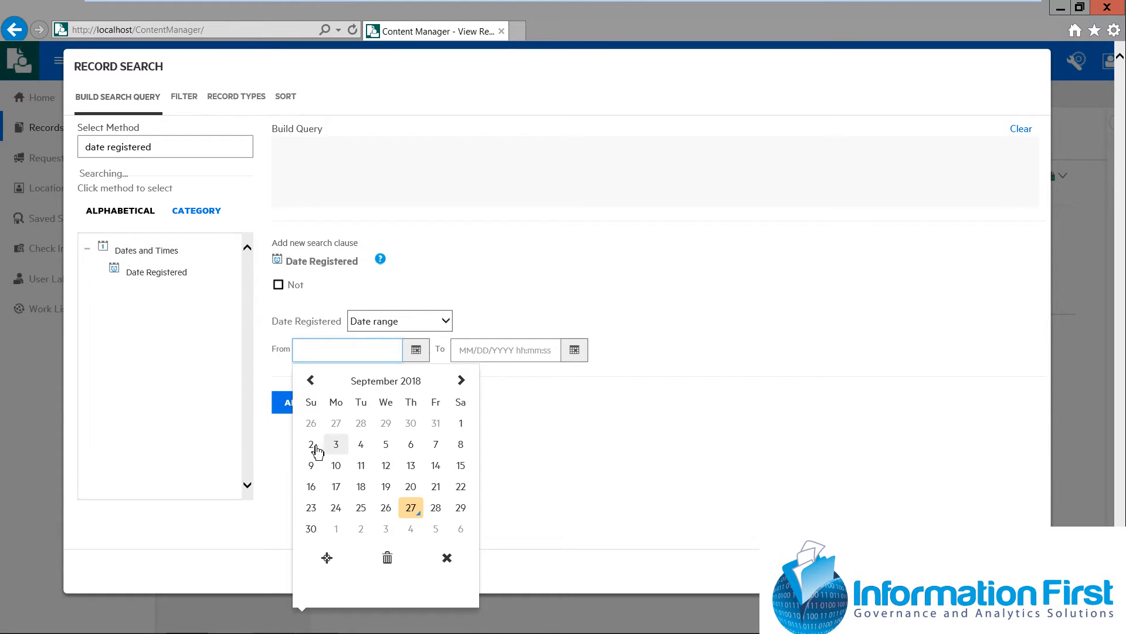
pyautogui.click(461, 424)
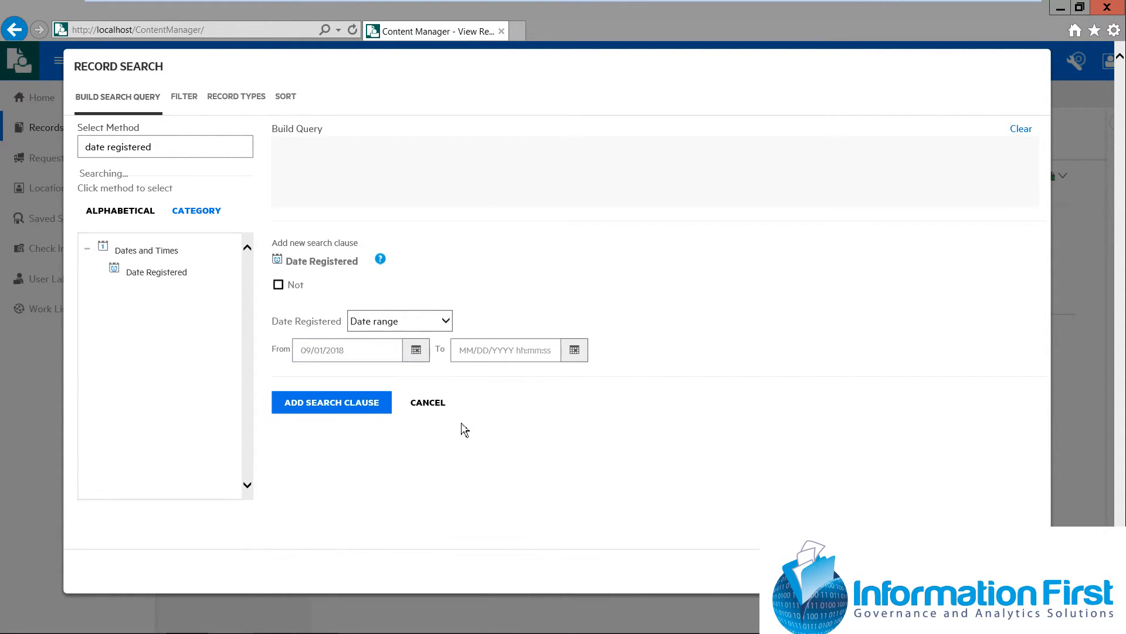
pyautogui.click(505, 351)
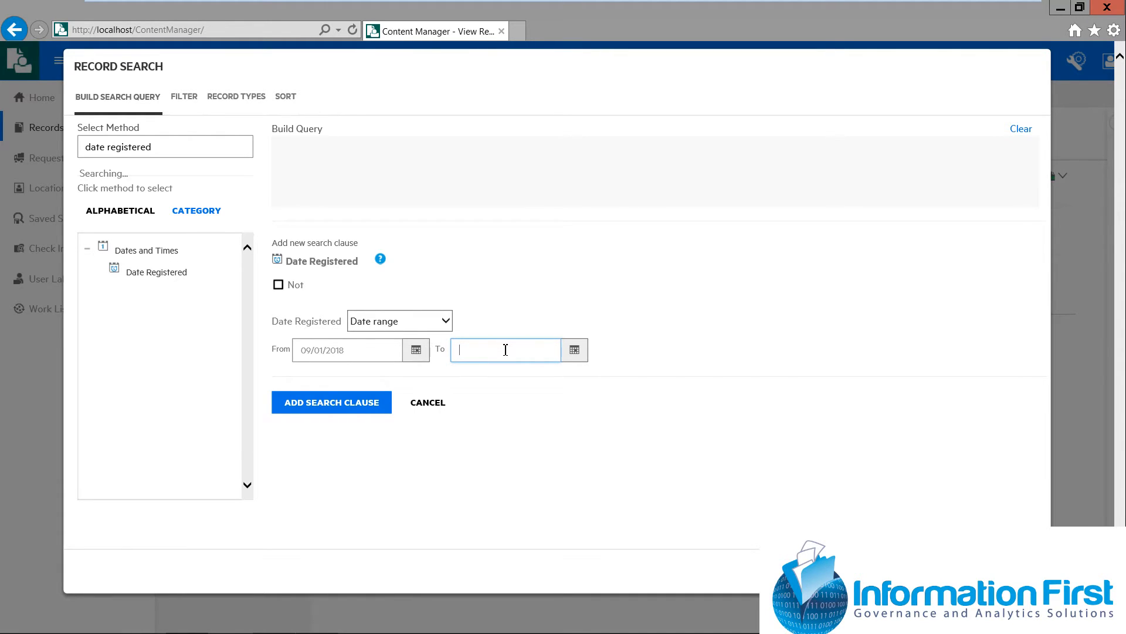
pyautogui.click(575, 352)
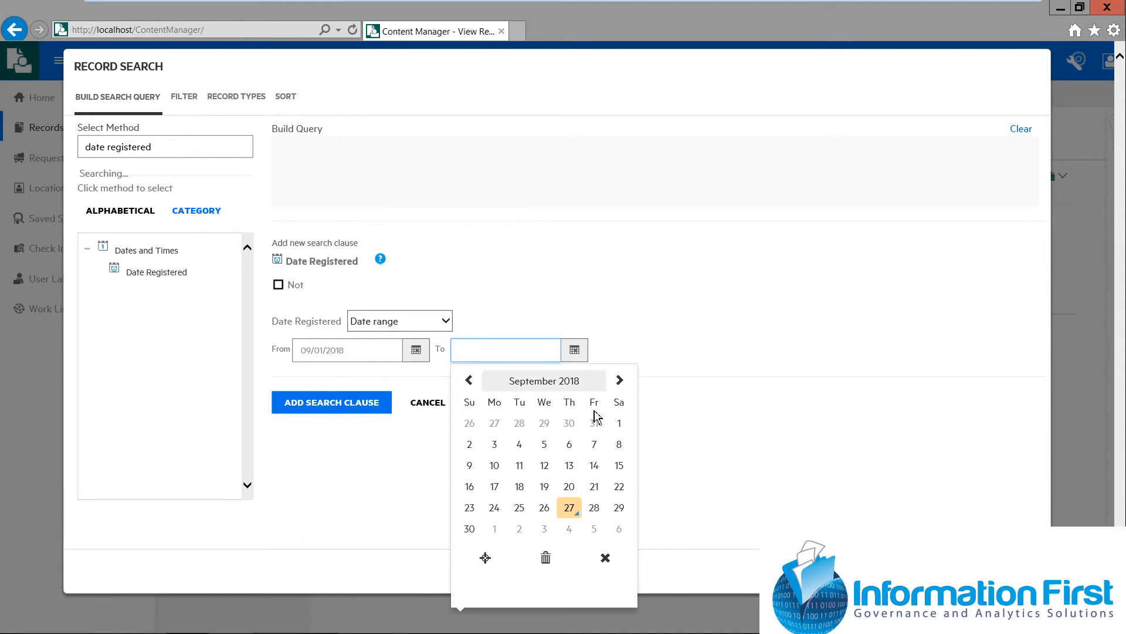
pyautogui.click(572, 510)
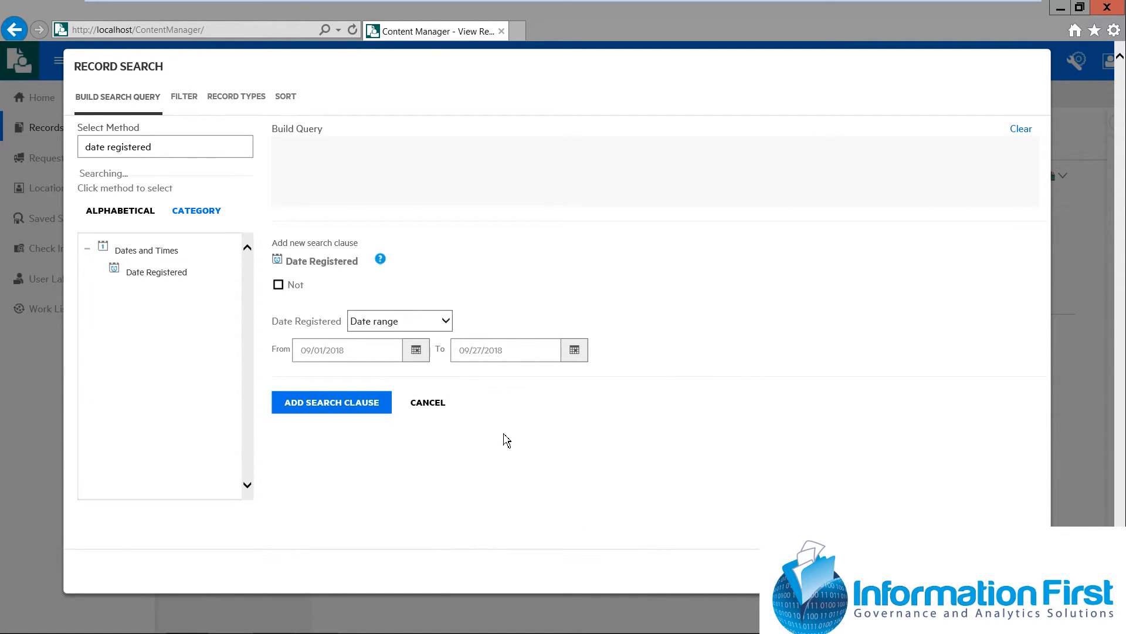
pyautogui.click(353, 404)
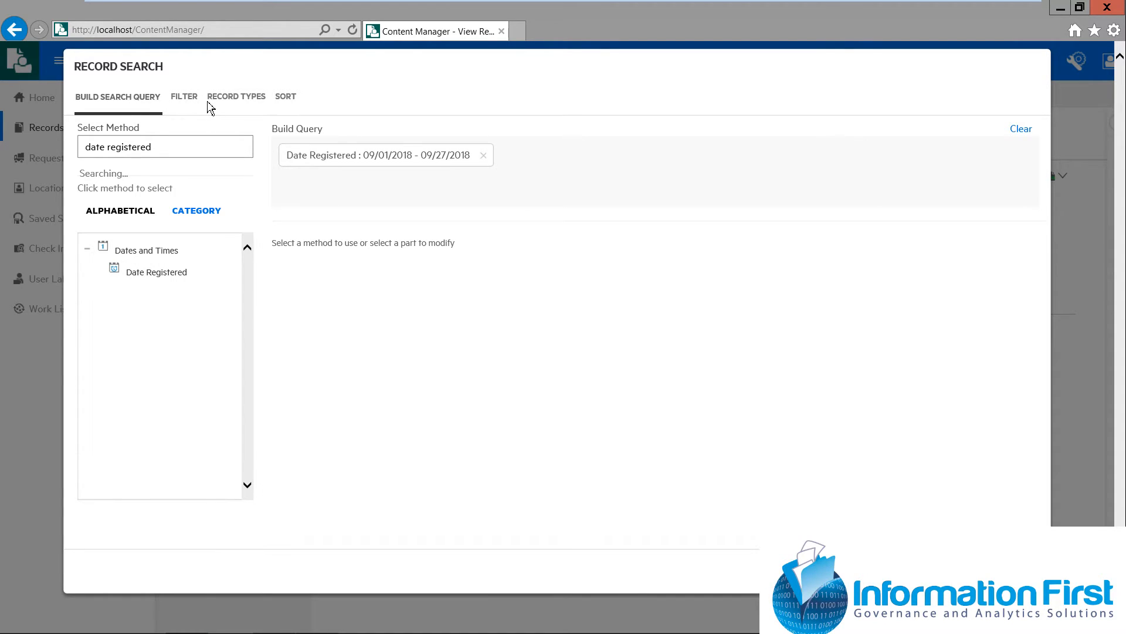
# Review the search filter options, limit the record types to Document only, and run the search
pyautogui.click(188, 105)
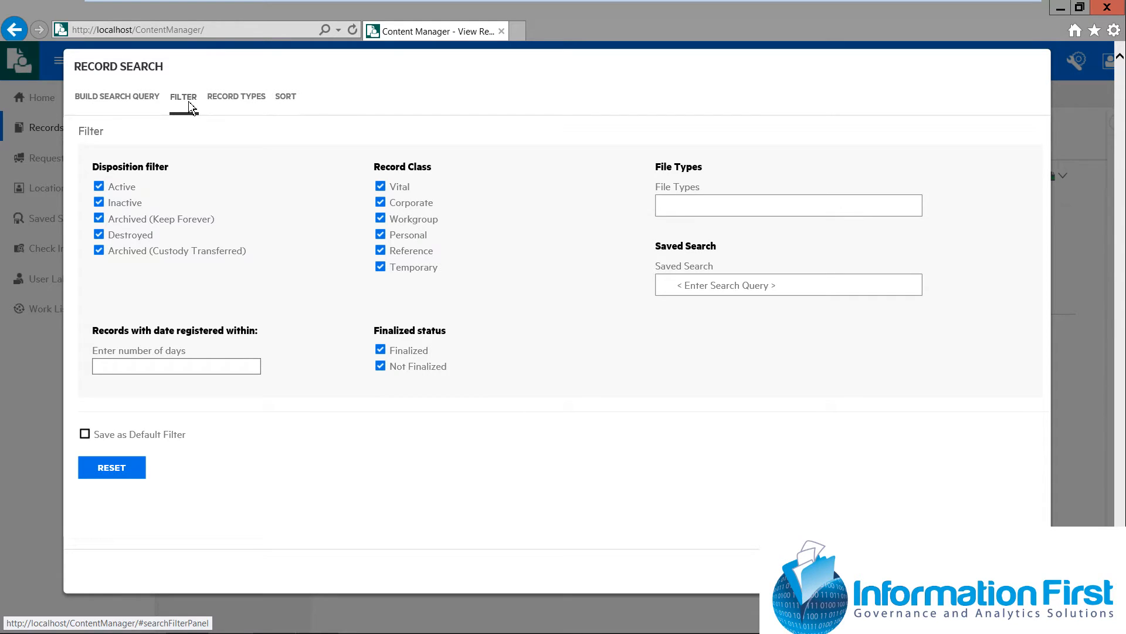
pyautogui.click(244, 106)
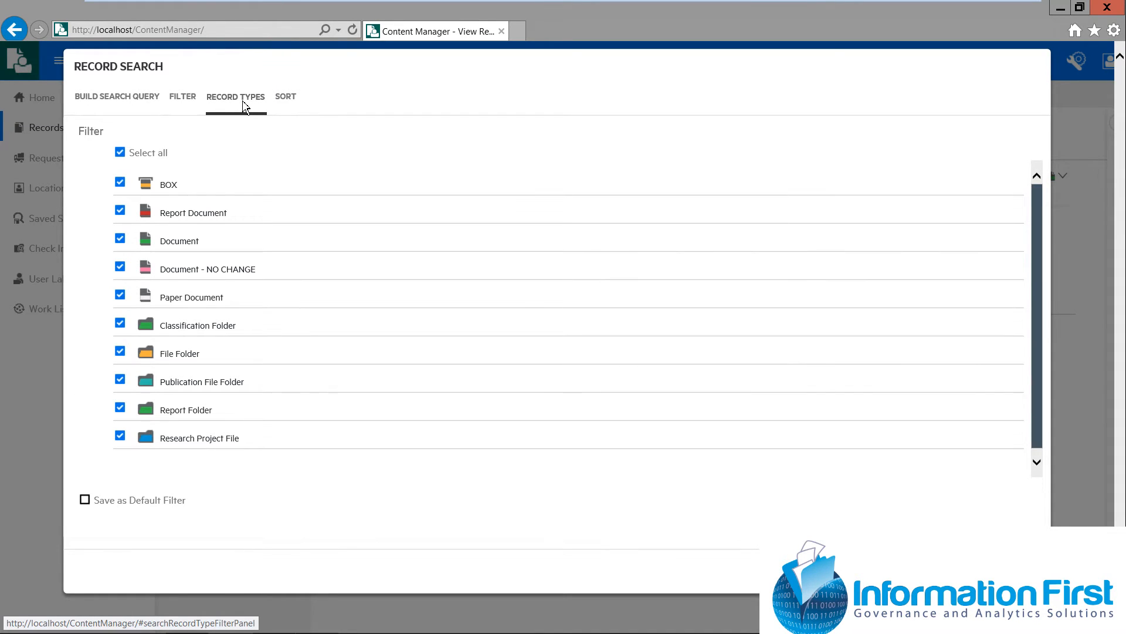
pyautogui.click(135, 160)
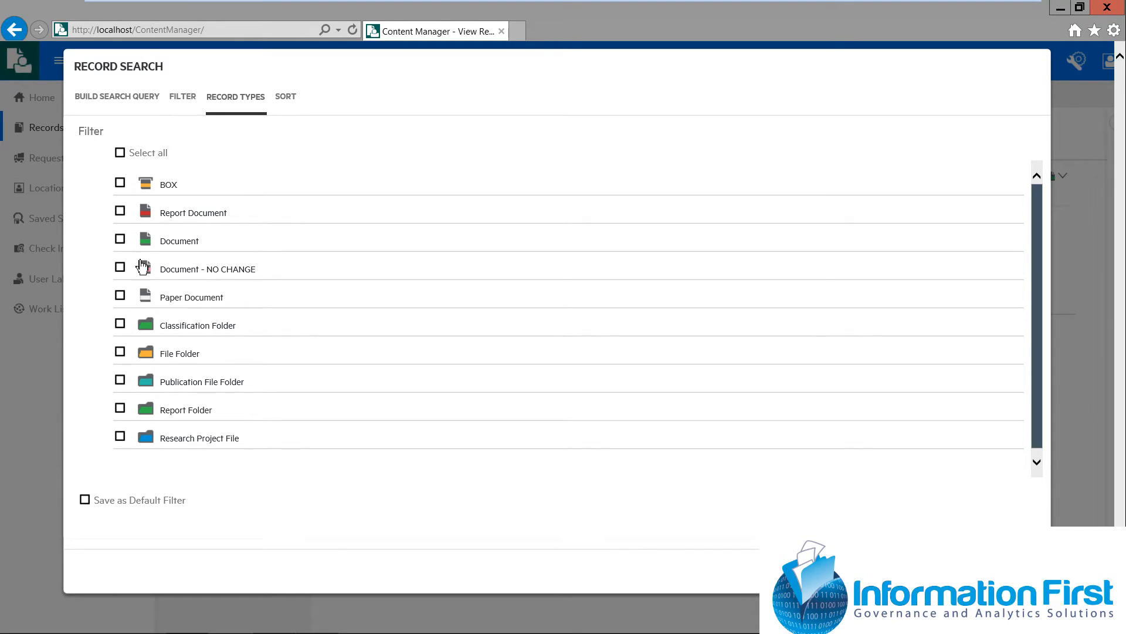
pyautogui.click(119, 239)
pyautogui.click(962, 571)
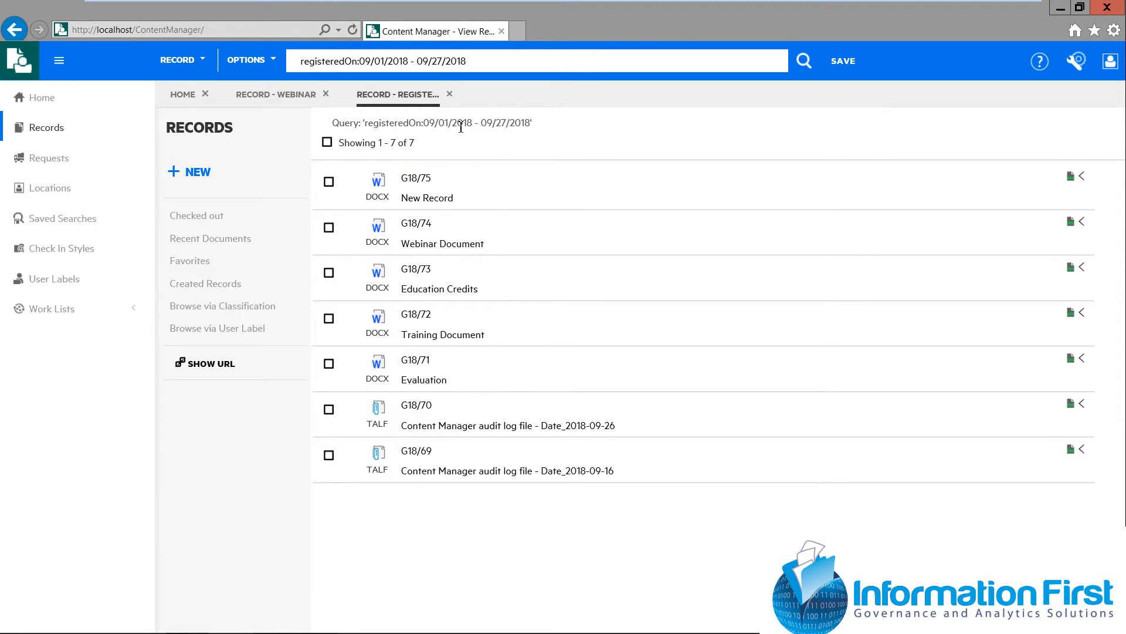
# Close both search results, then open the favorite Training and Education Program folder and expand its contents
pyautogui.click(451, 95)
pyautogui.click(326, 94)
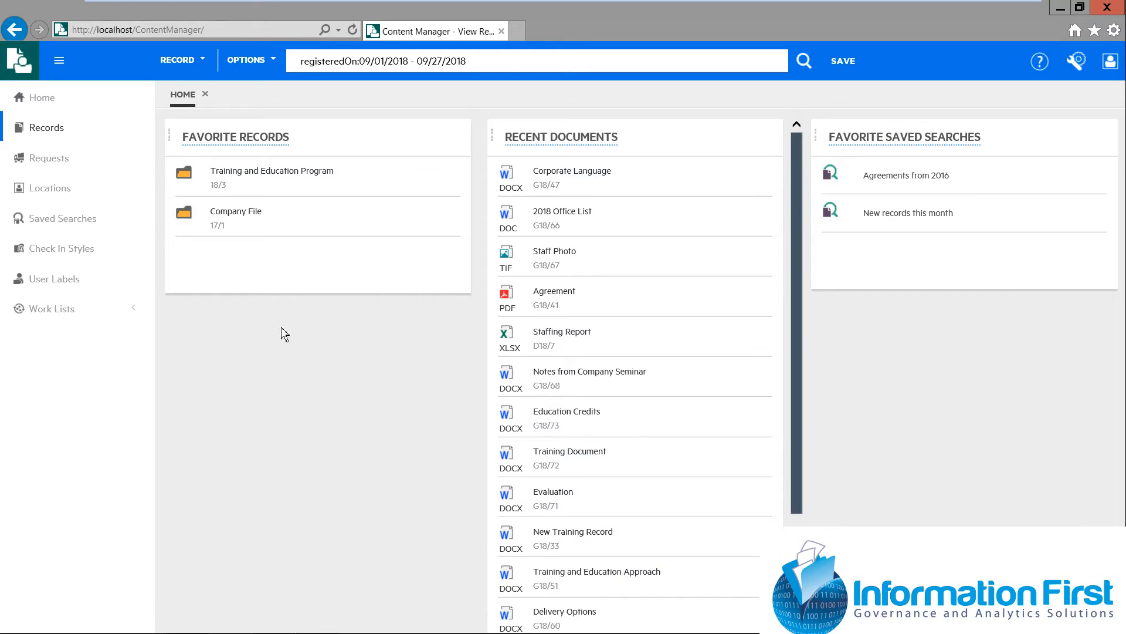
pyautogui.click(260, 177)
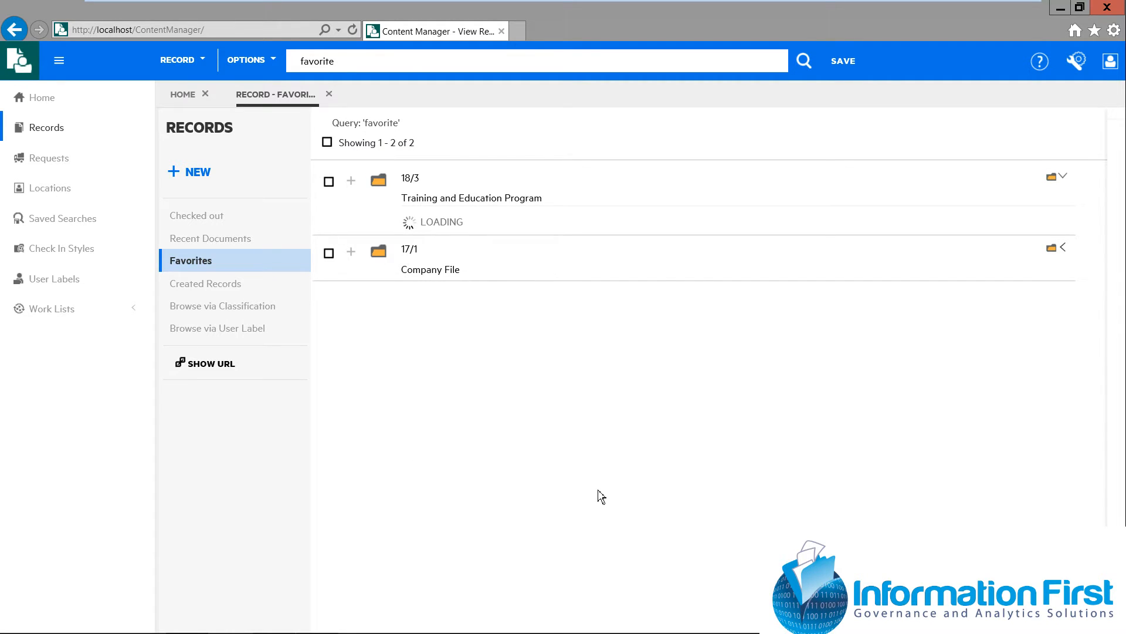
pyautogui.click(352, 183)
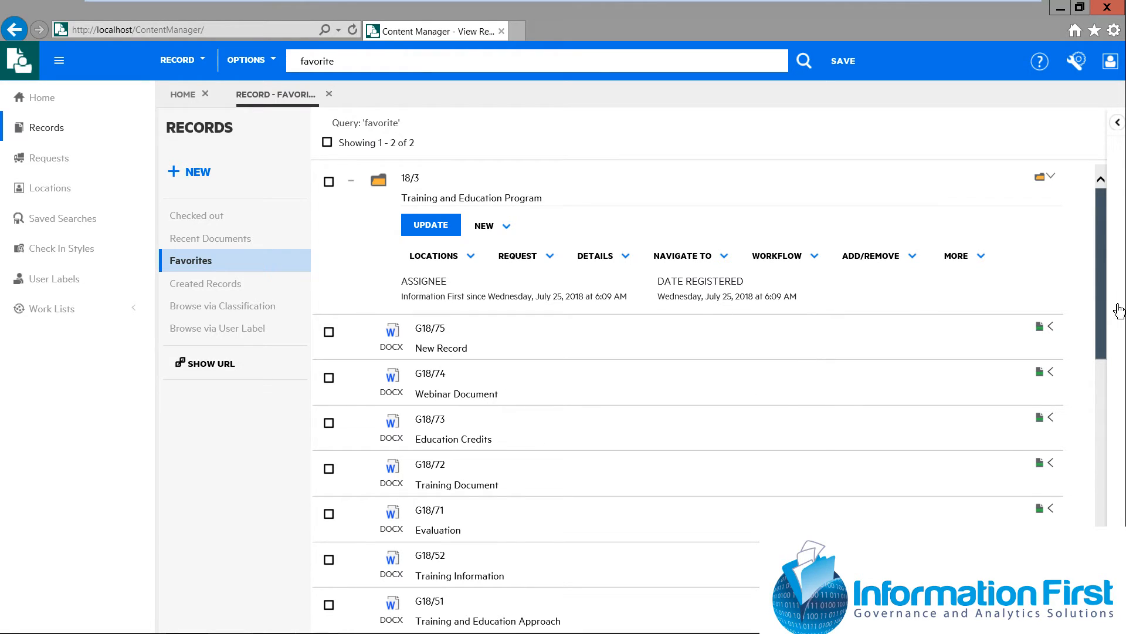
pyautogui.moveTo(1107, 323)
pyautogui.mouseDown()
pyautogui.moveTo(1109, 579)
pyautogui.moveTo(1109, 330)
pyautogui.mouseUp()
# Close the favorites results, run the New records this month saved search, and view the details of the Training Document record
pyautogui.click(331, 97)
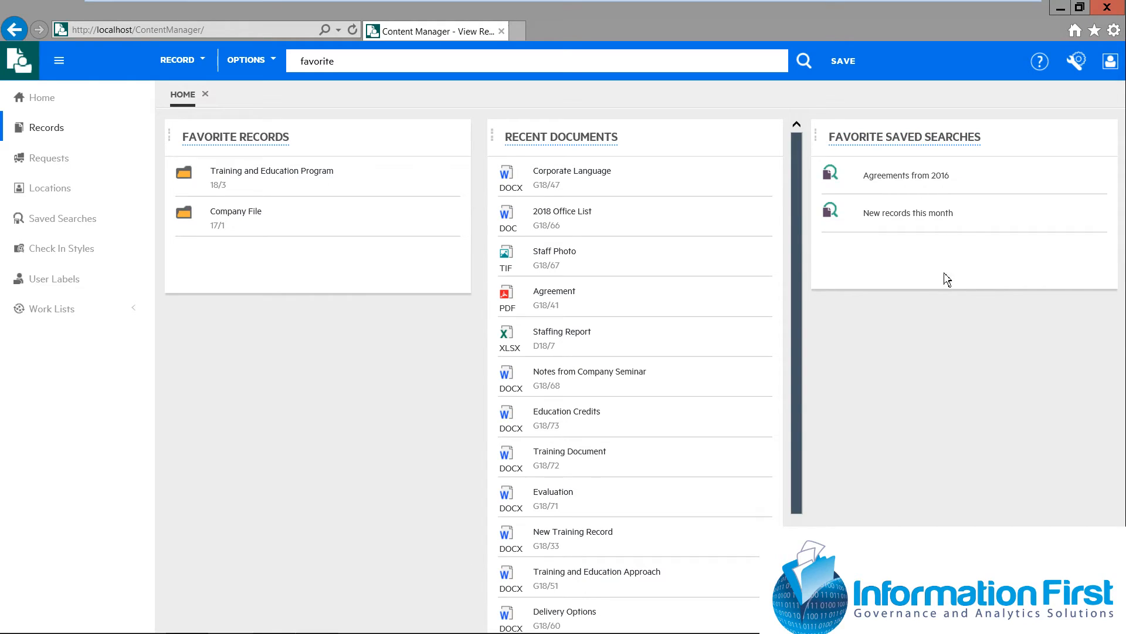
pyautogui.click(914, 221)
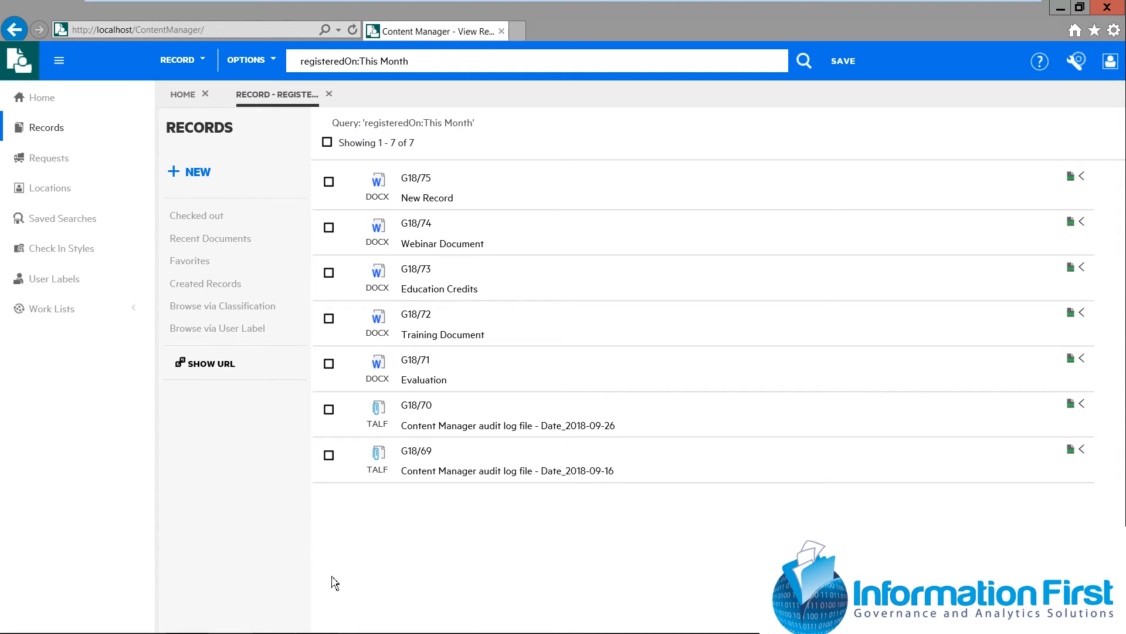
pyautogui.click(425, 324)
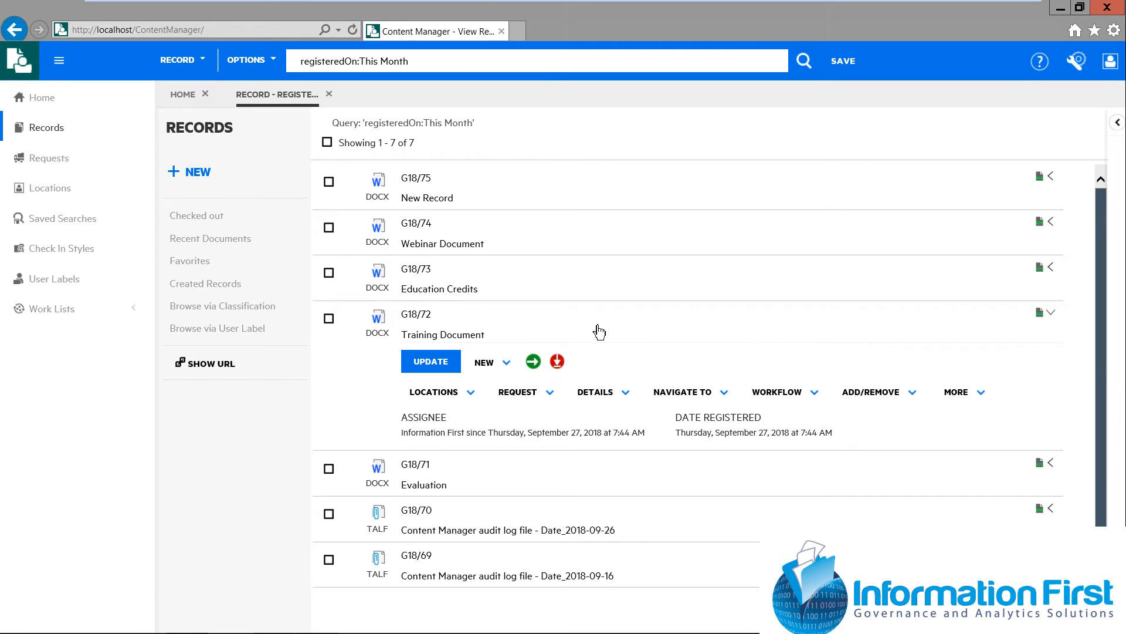
pyautogui.click(1053, 314)
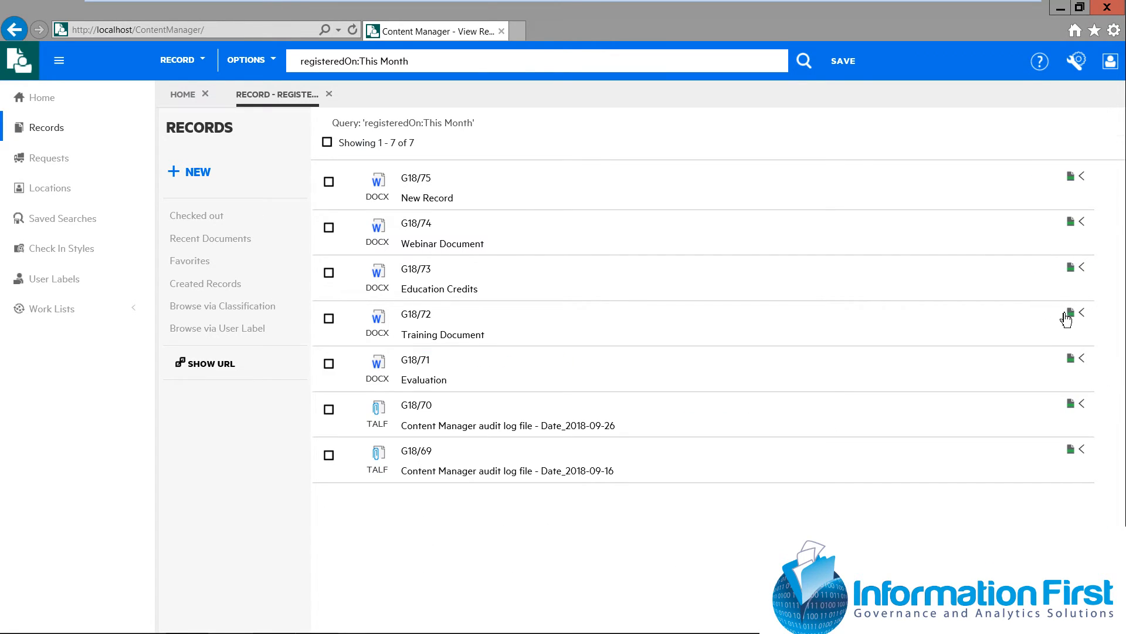
# Open the Demo check in style for updating and examine its General, Defaults and Processing settings
pyautogui.click(67, 253)
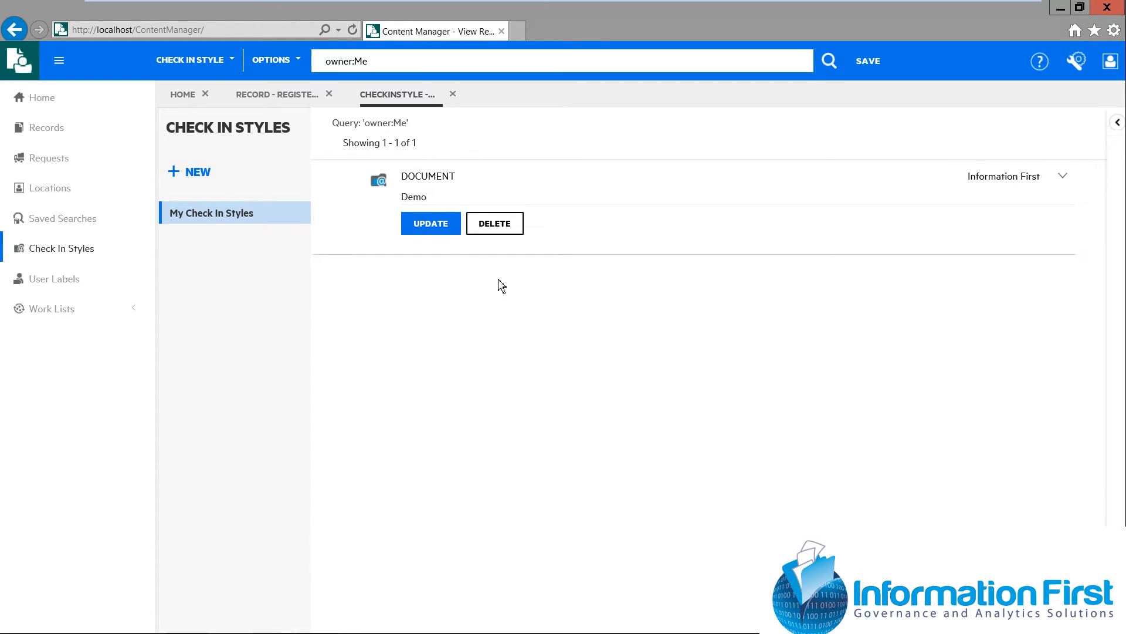
pyautogui.click(432, 229)
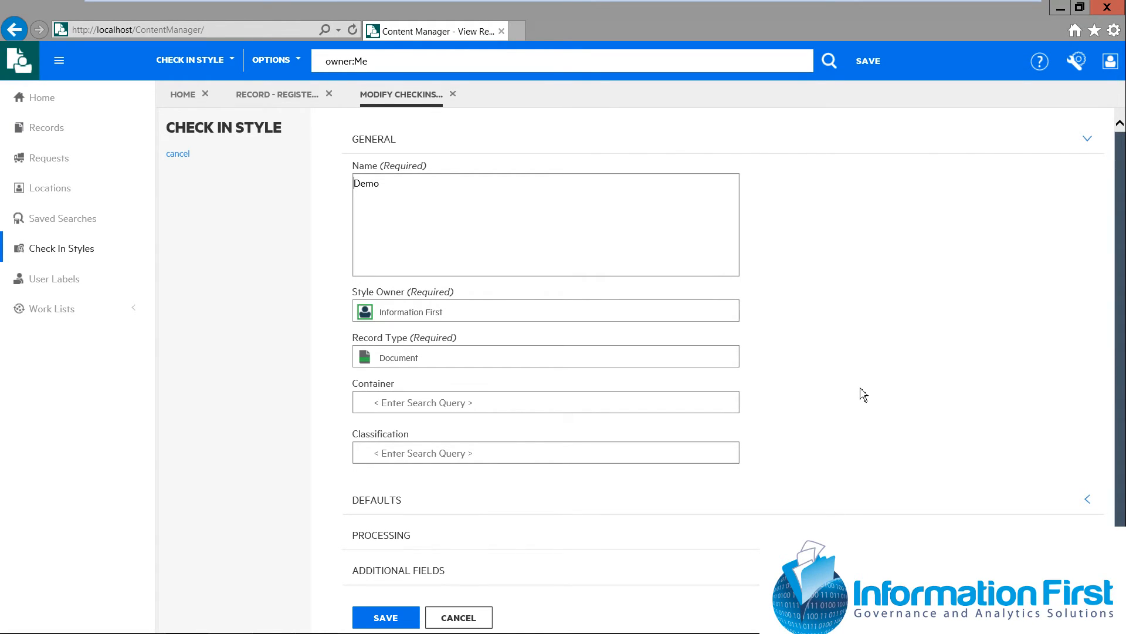
pyautogui.click(376, 506)
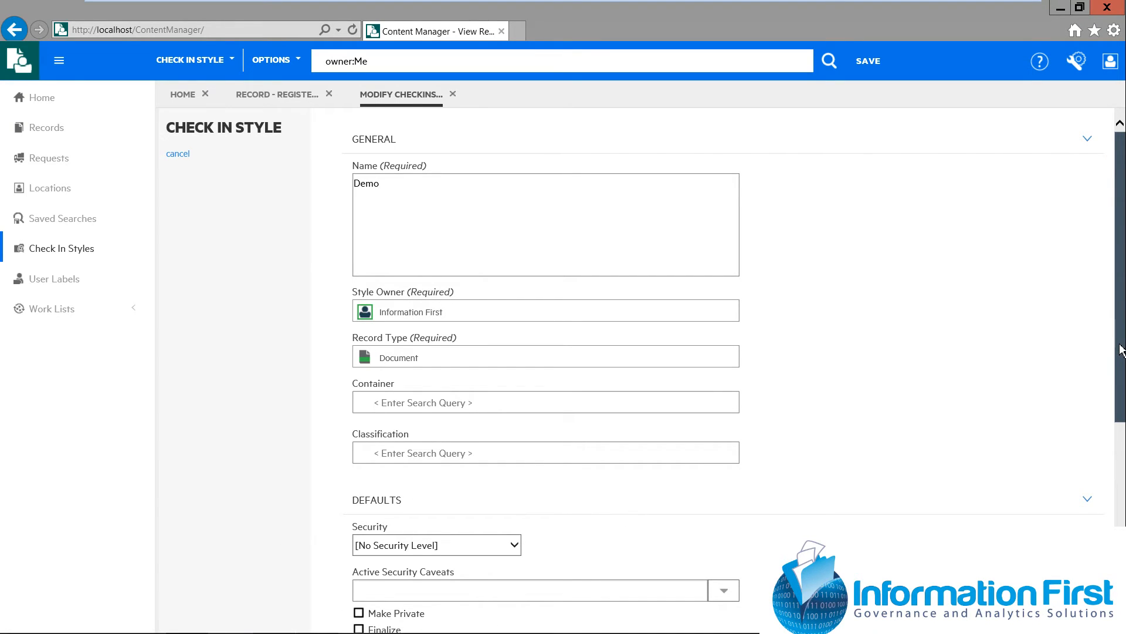
pyautogui.scroll(-4, 1118, 352)
pyautogui.scroll(-2, 737, 365)
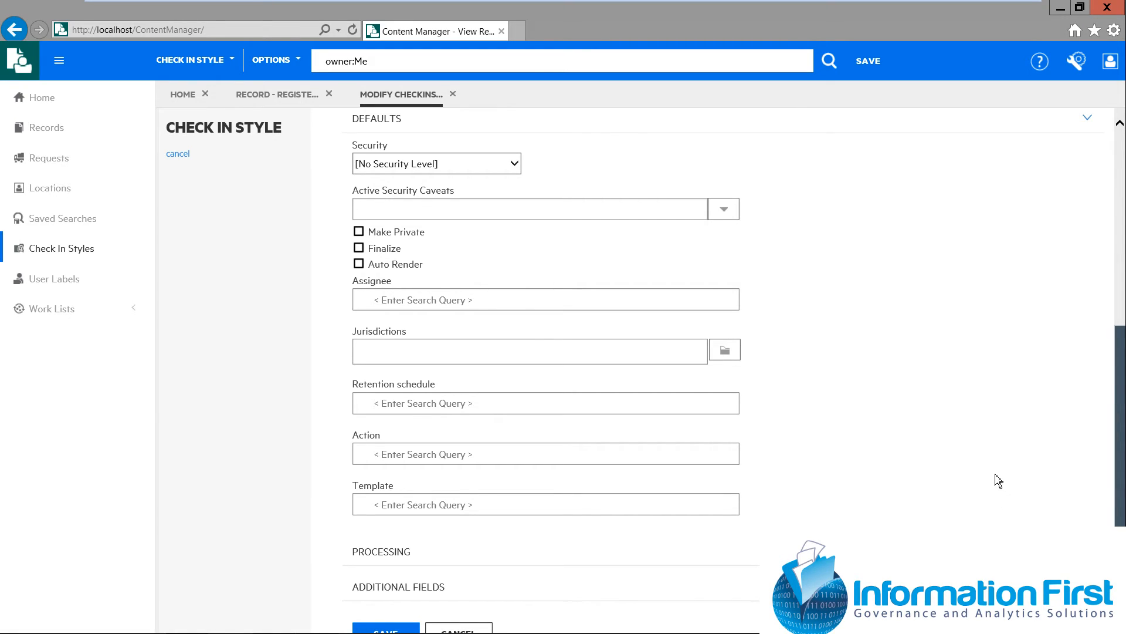
pyautogui.scroll(-3, 992, 482)
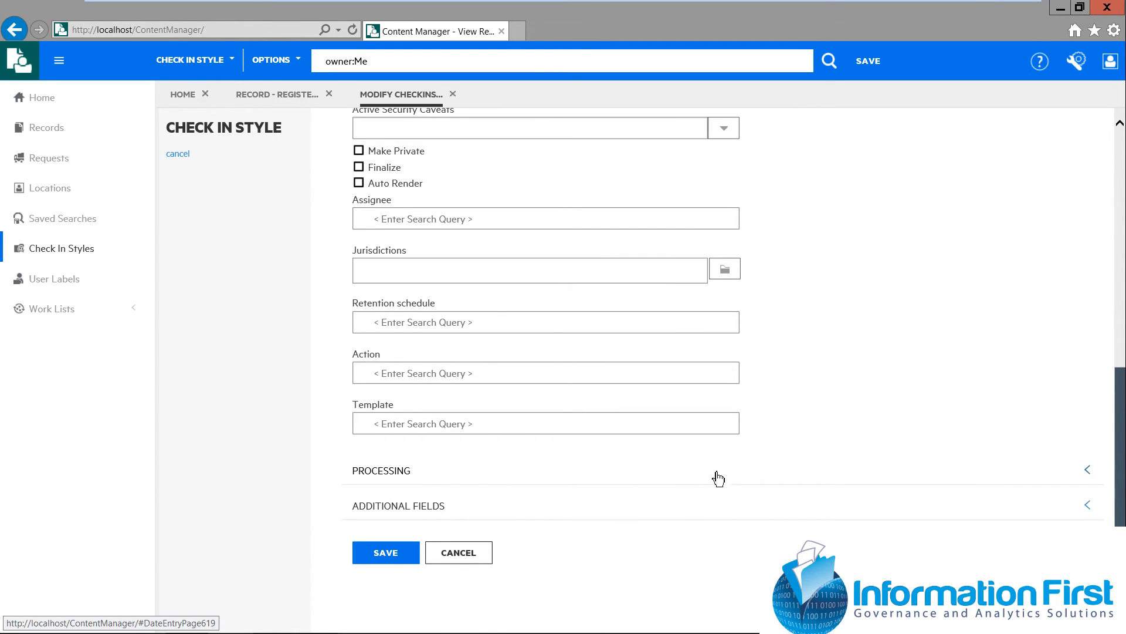
pyautogui.click(450, 474)
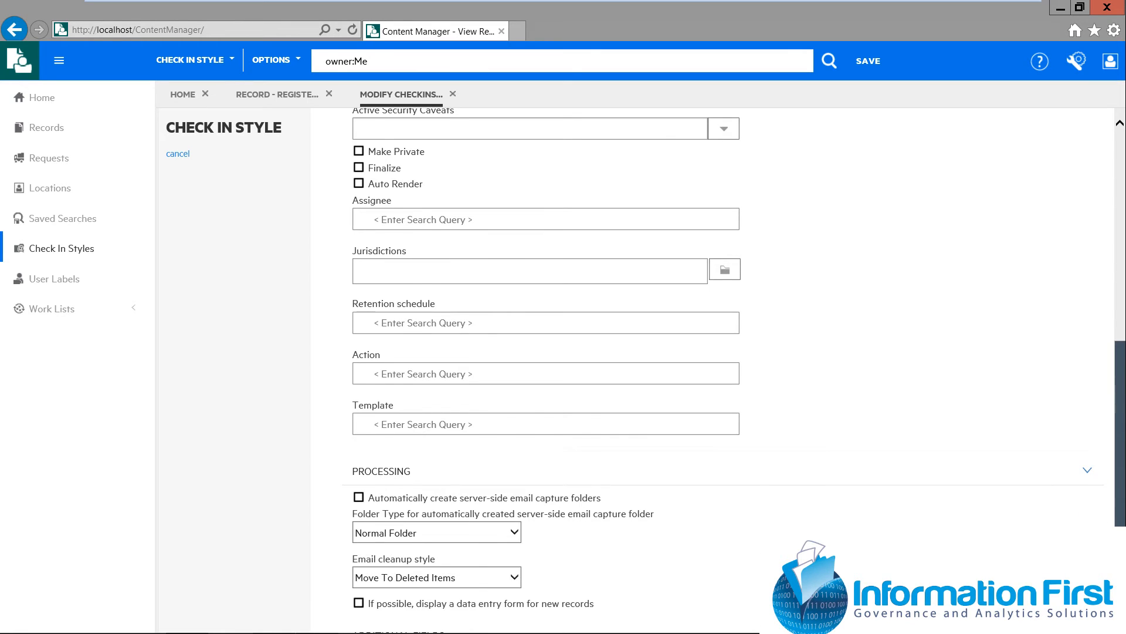
pyautogui.scroll(-3, 448, 491)
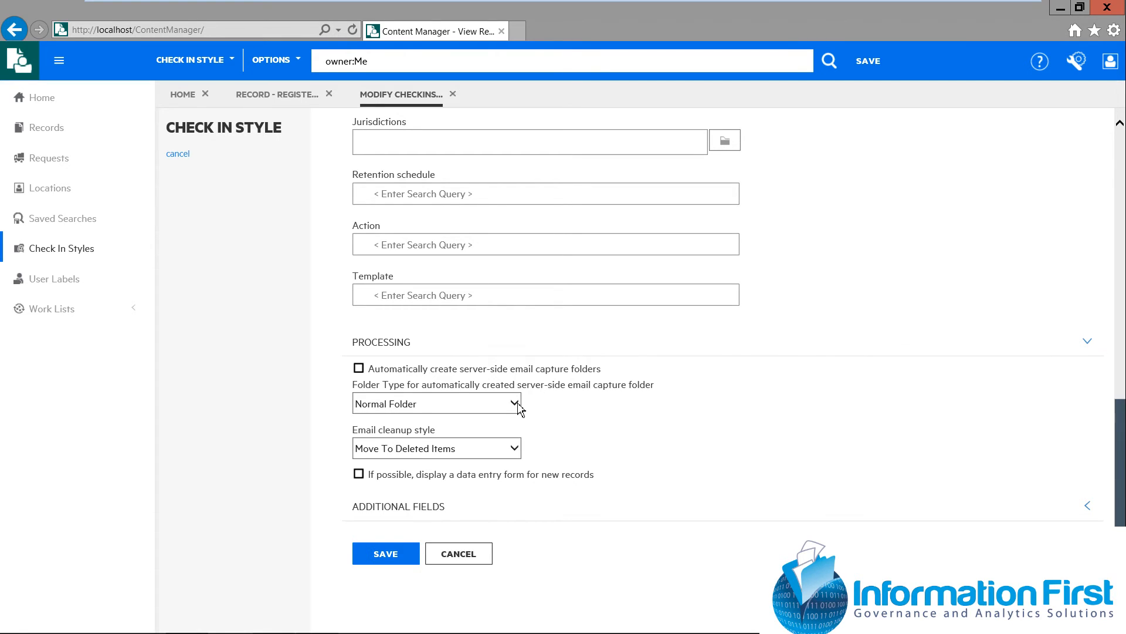
# Review the email capture folder types and email cleanup styles available, and cancel the check in style update
pyautogui.click(514, 403)
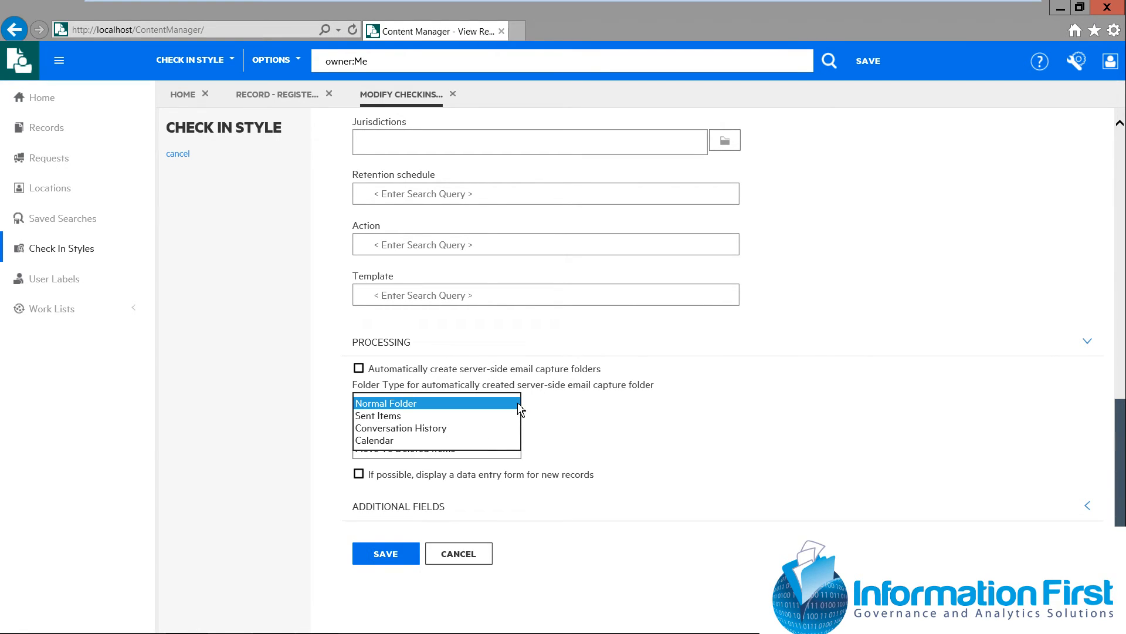
pyautogui.click(585, 422)
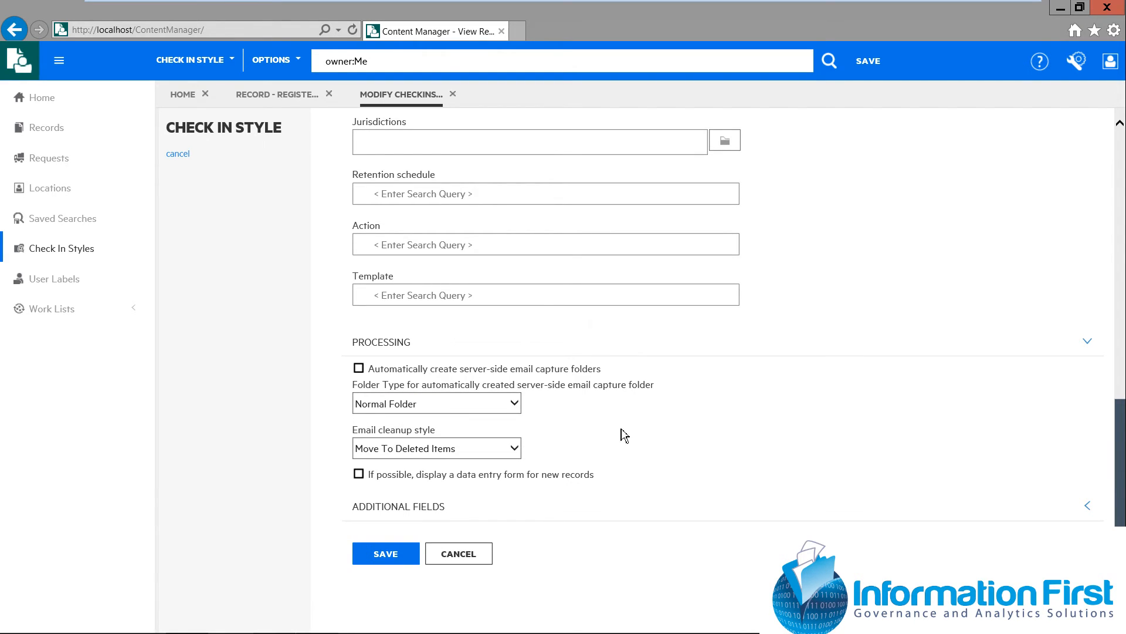
pyautogui.click(524, 455)
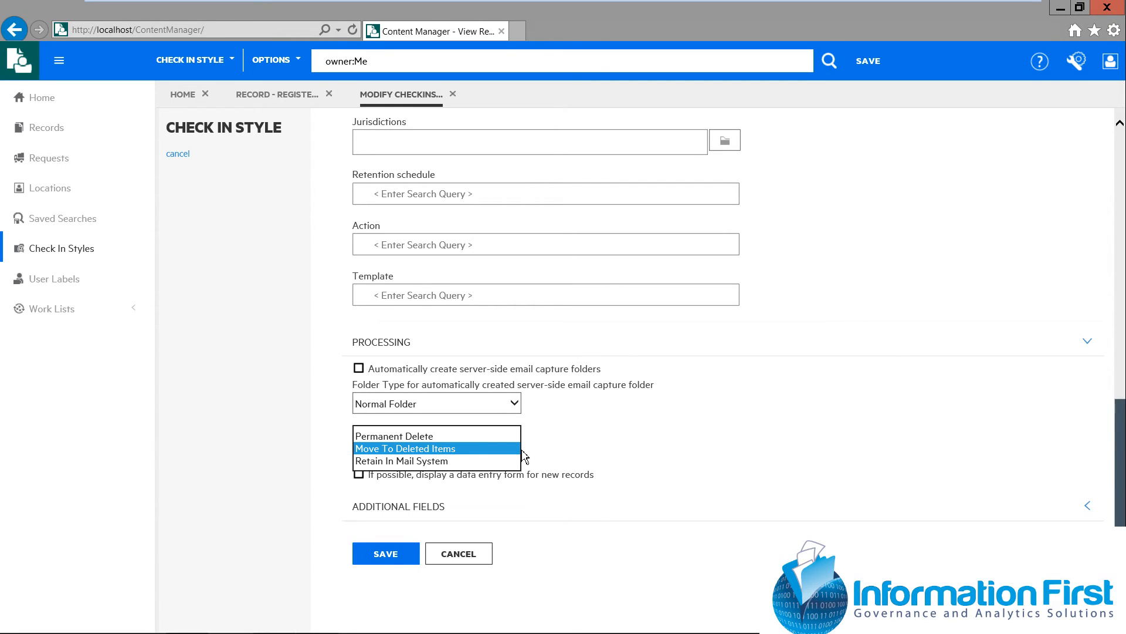
pyautogui.click(649, 439)
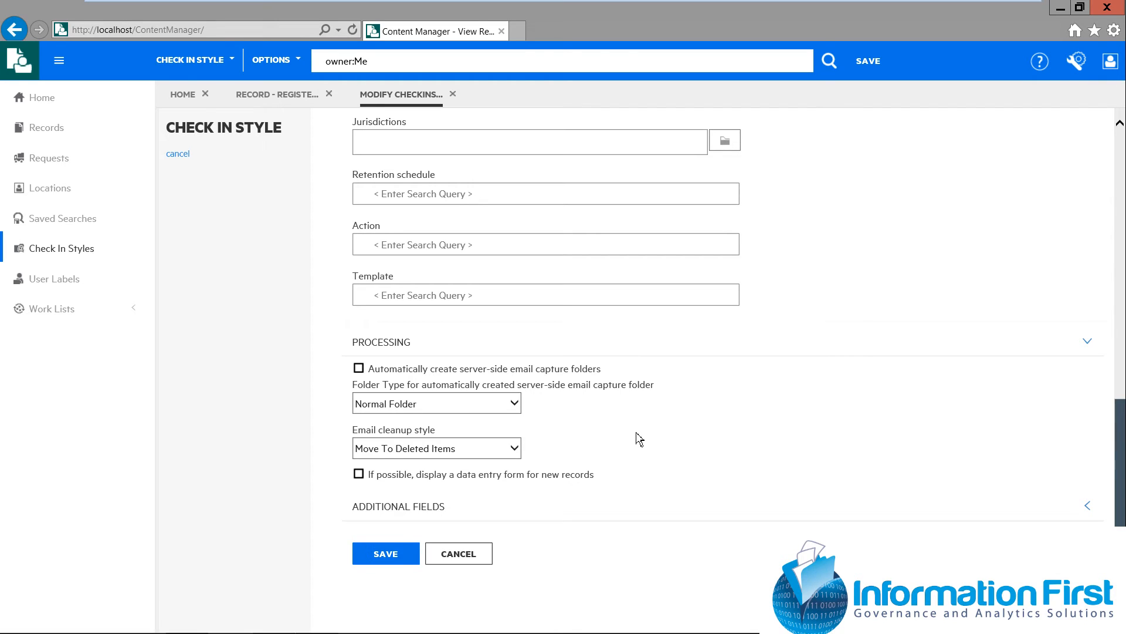
pyautogui.click(459, 554)
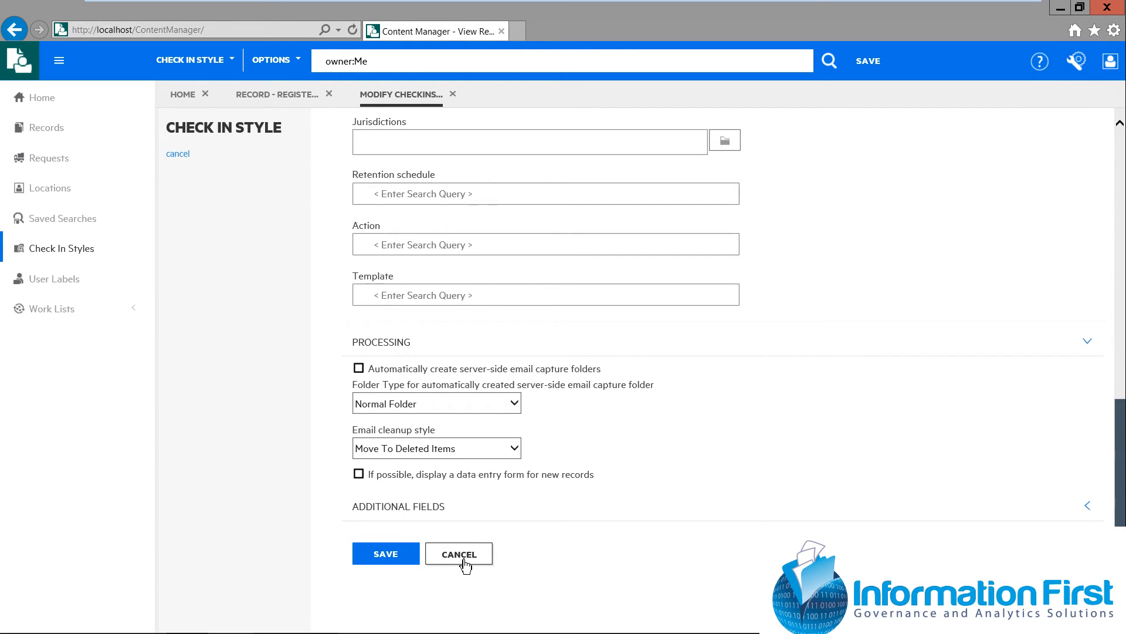
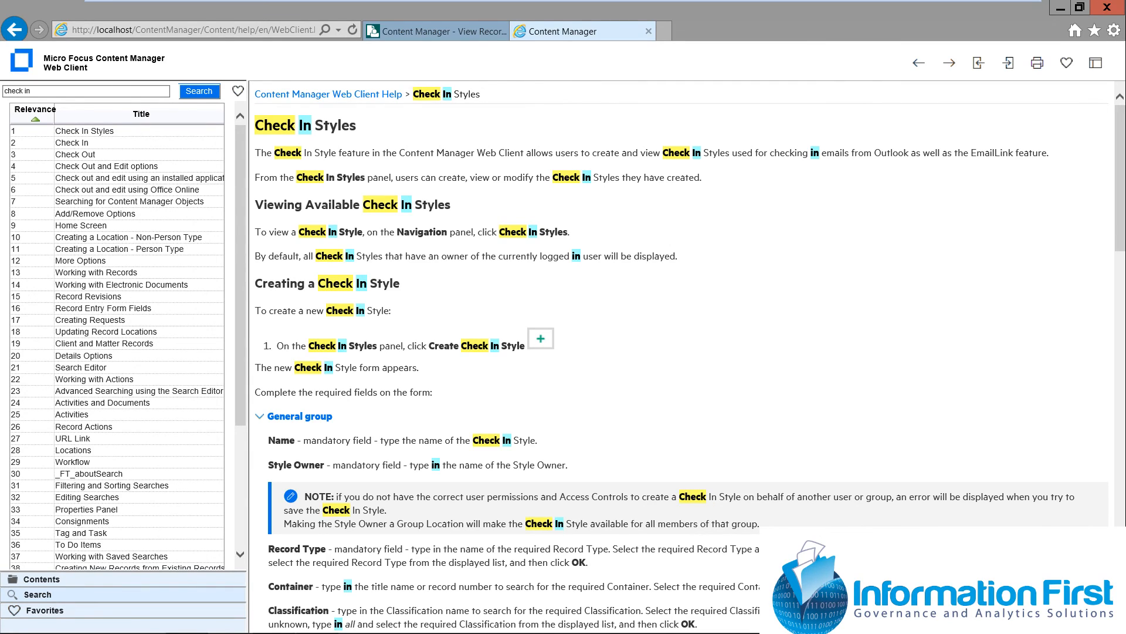
# Close the help page, view the Requests area with its record return approvals and General request categories, and close the requests list
pyautogui.click(649, 31)
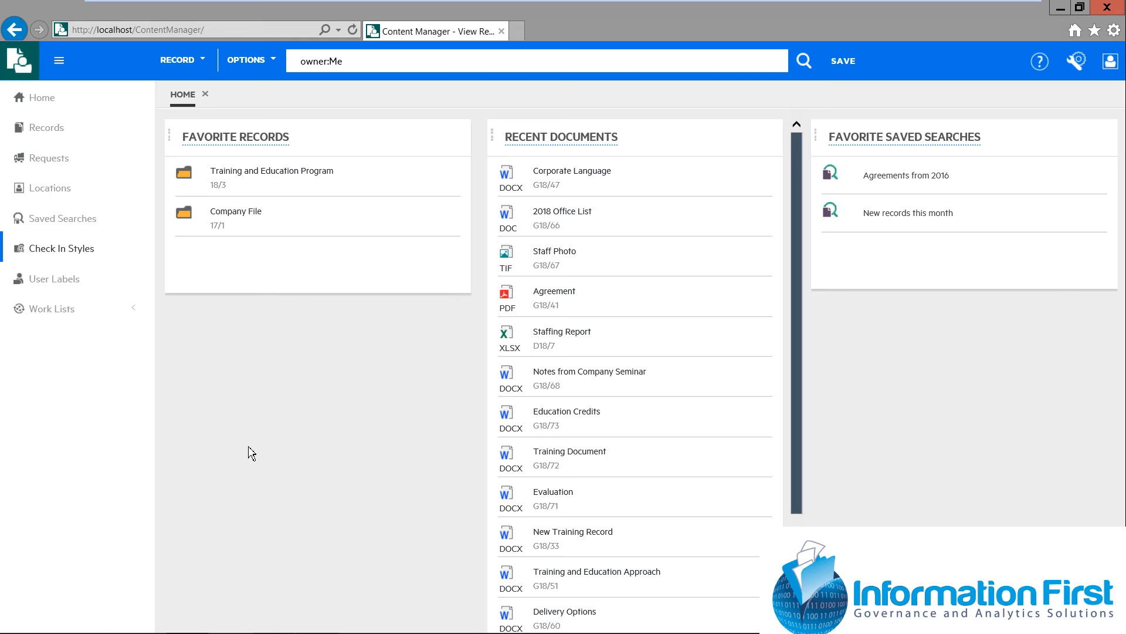
pyautogui.click(57, 167)
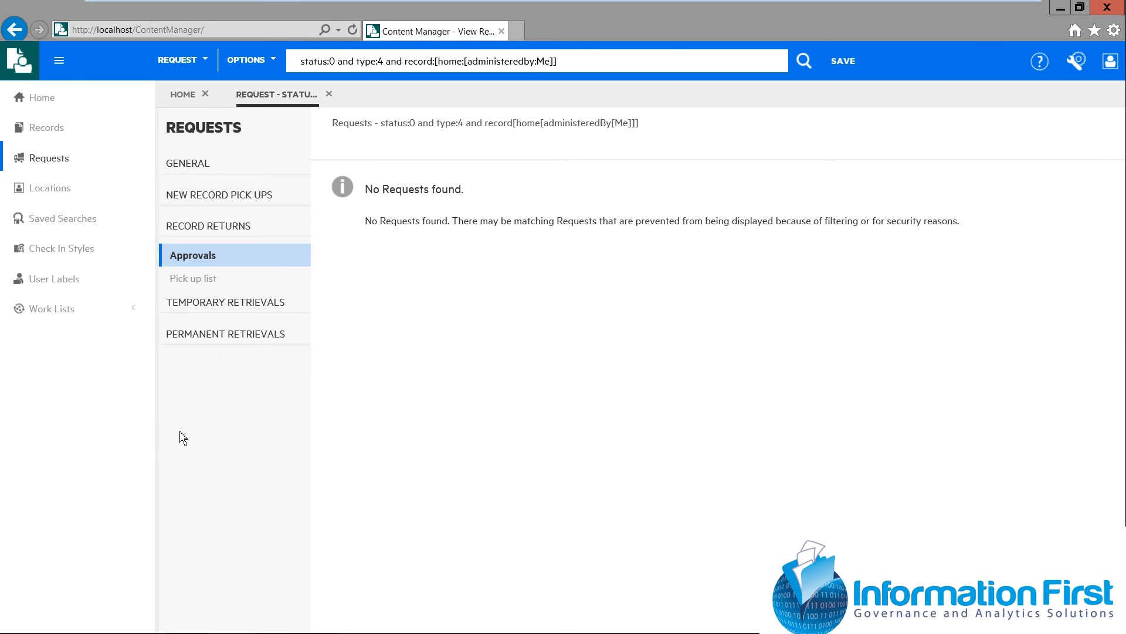
pyautogui.click(196, 172)
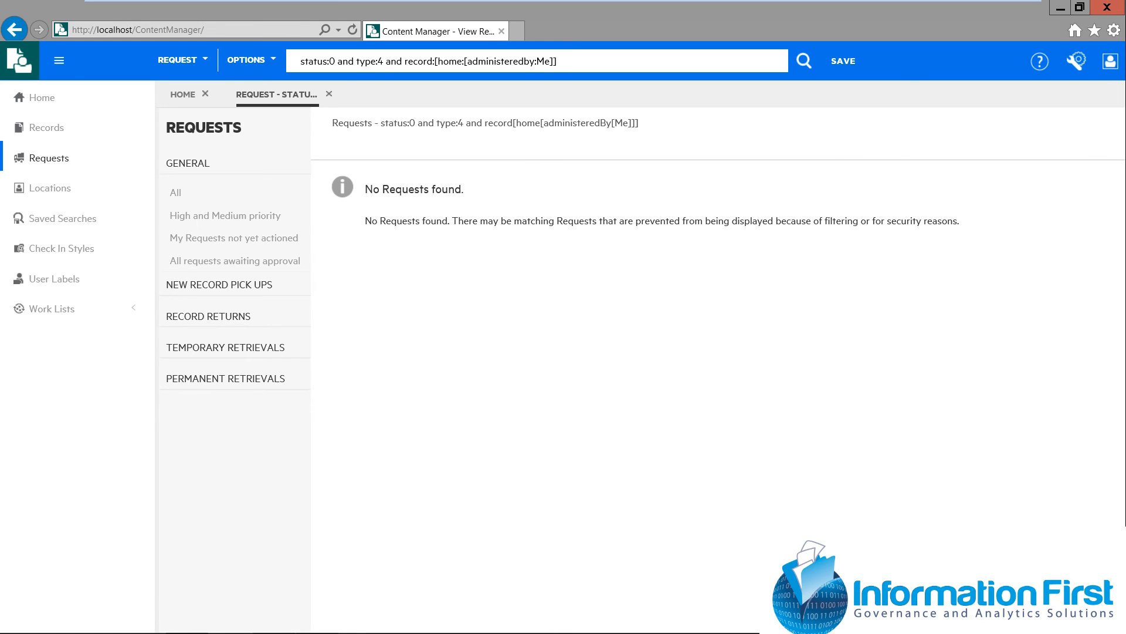
pyautogui.click(328, 95)
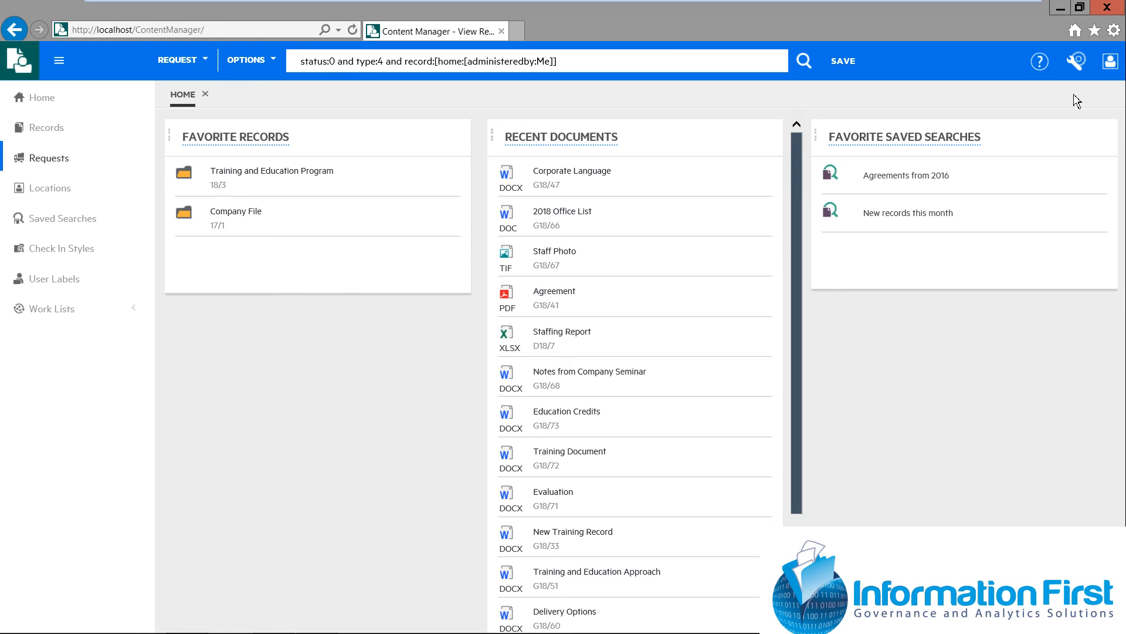
# Review the dashboard configuration and document viewer settings of the web client, and cancel without changing them
pyautogui.click(1084, 65)
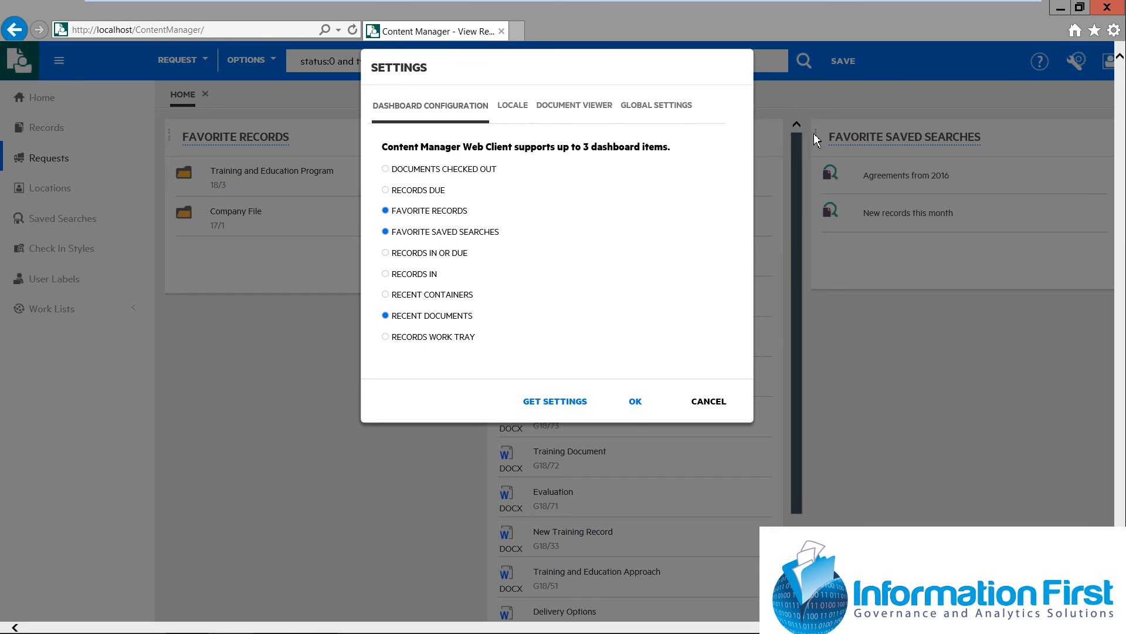
pyautogui.click(591, 109)
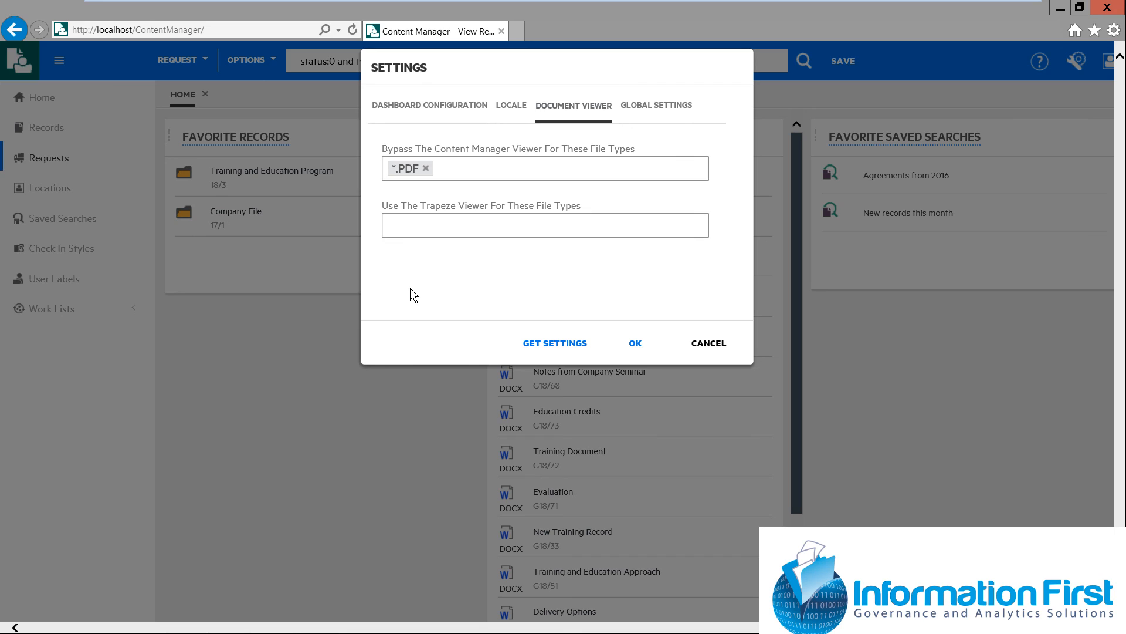
pyautogui.click(724, 350)
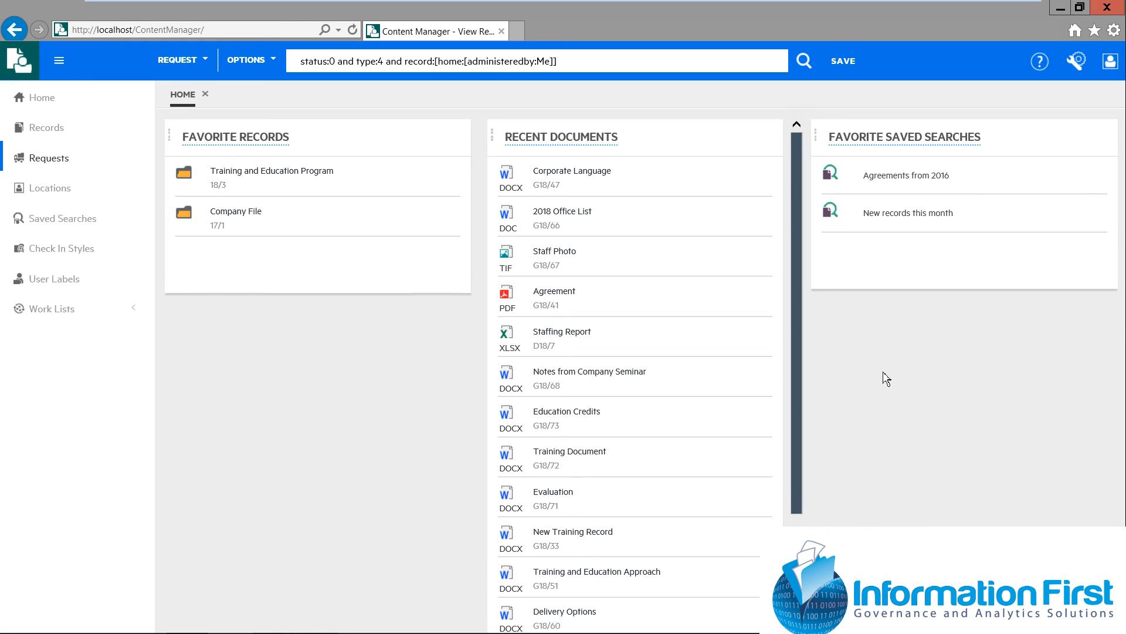
# Open the list of search forms available for requests
pyautogui.click(276, 68)
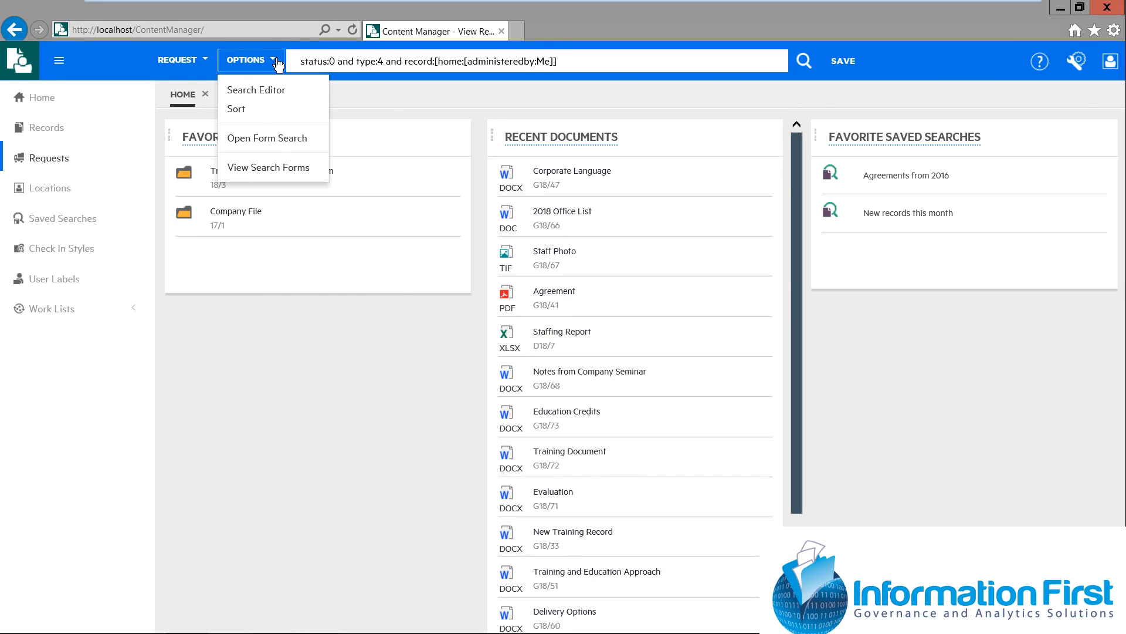
pyautogui.click(283, 169)
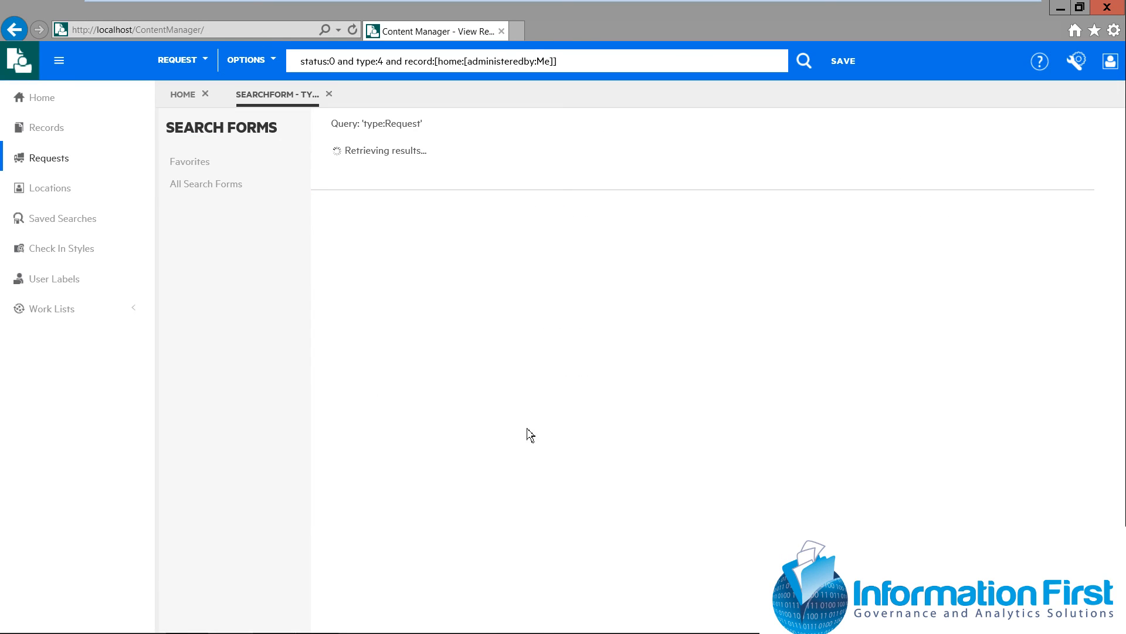